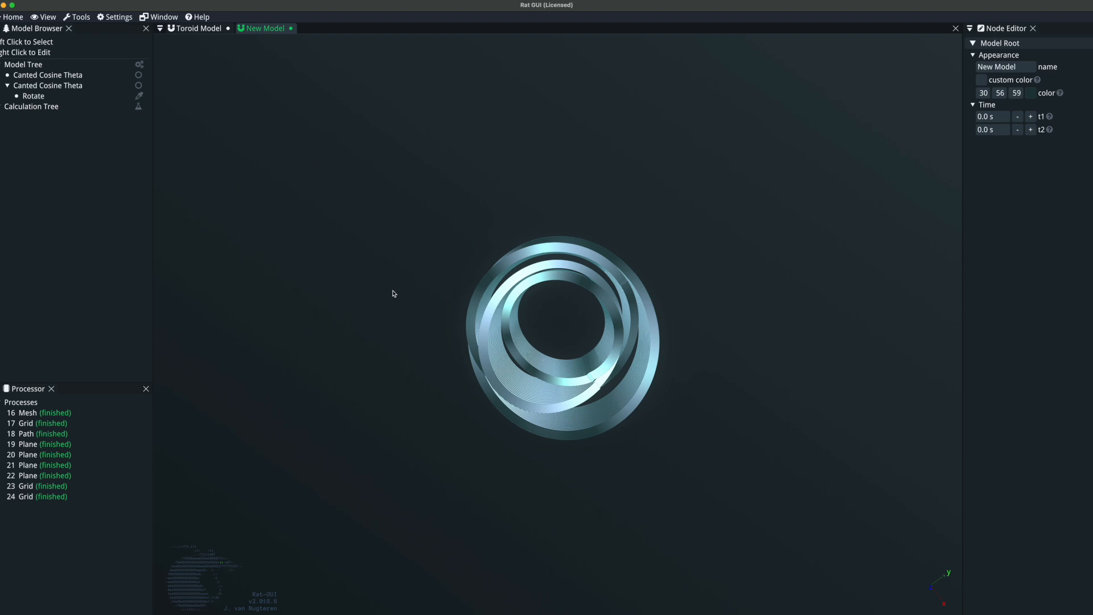
Inspect the two nested Canted Cosine Theta coils from several angles and the coil types that can be added
left_click_drag(412, 335, 497, 336)
left_click_drag(370, 354, 437, 218)
left_click_drag(663, 418, 714, 411)
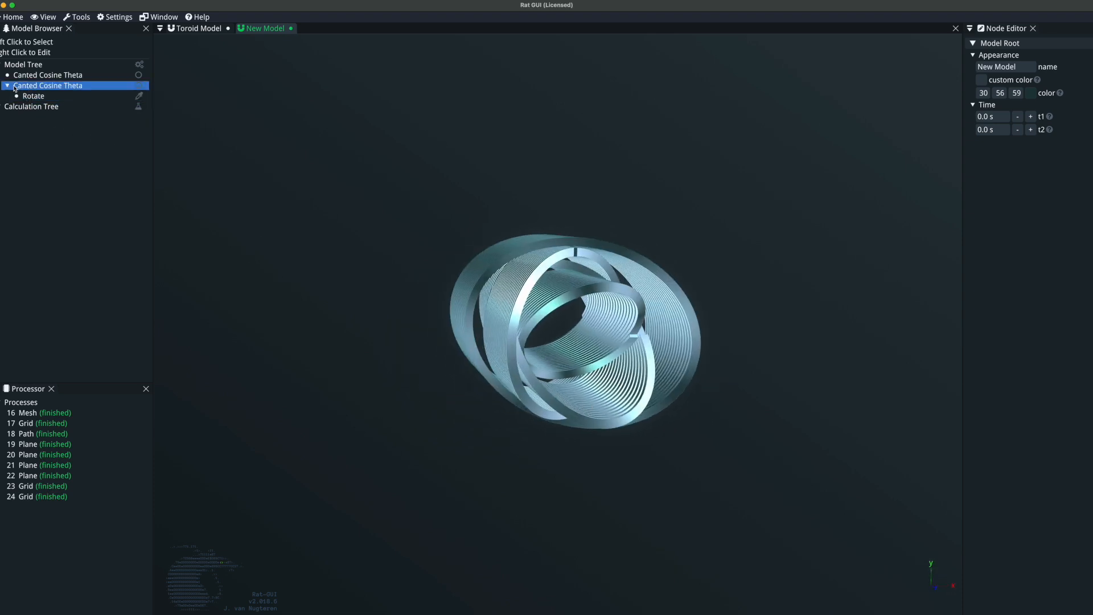
left_click_drag(395, 298, 373, 304)
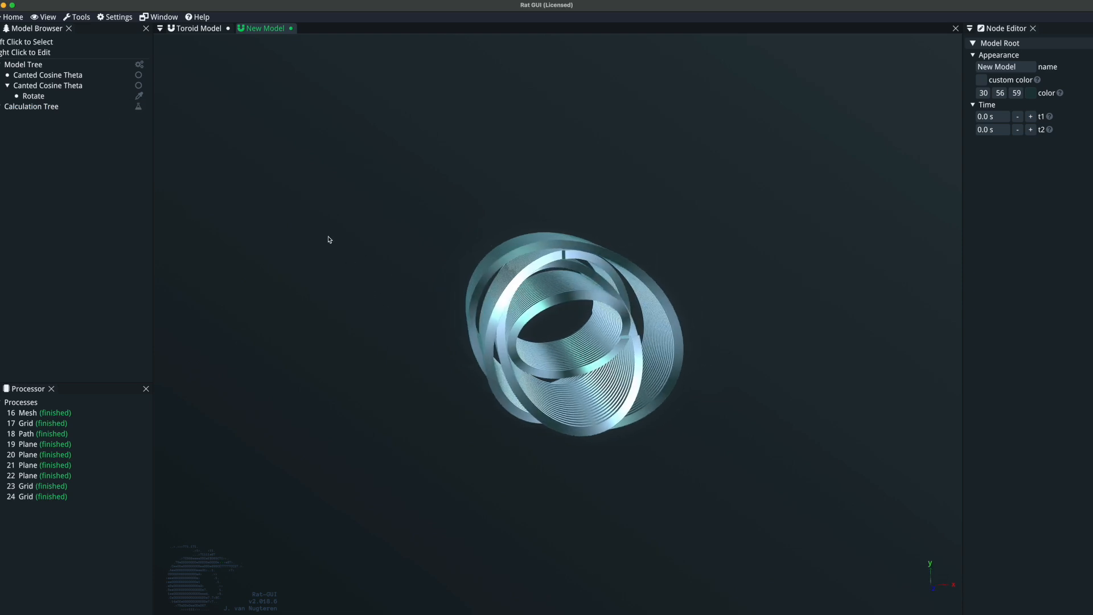
left_click(2, 18)
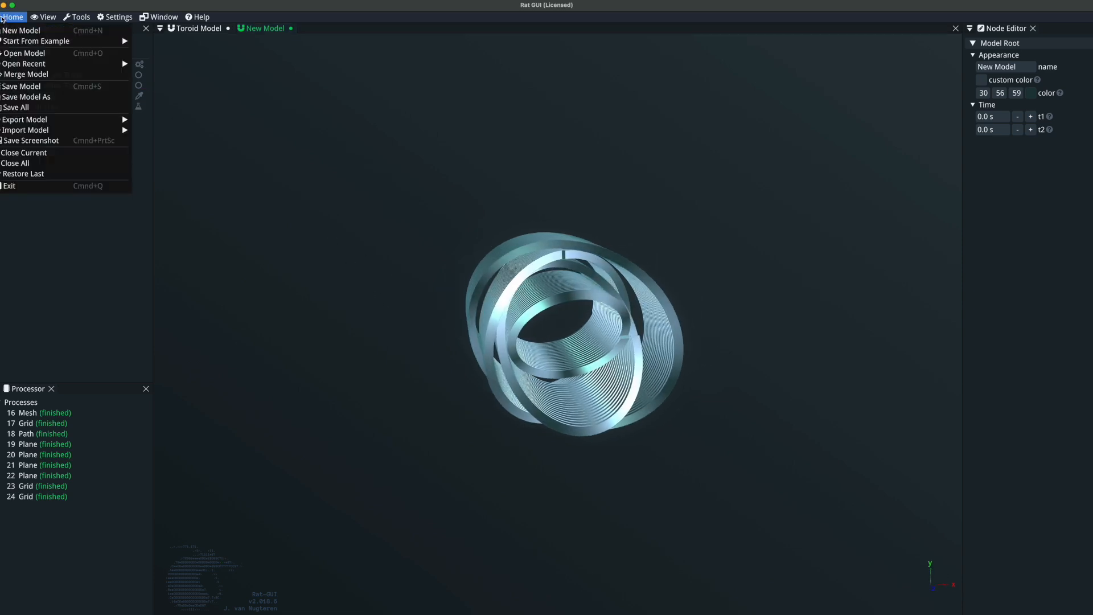
left_click(77, 236)
right_click(36, 64)
mouse_move(70, 105)
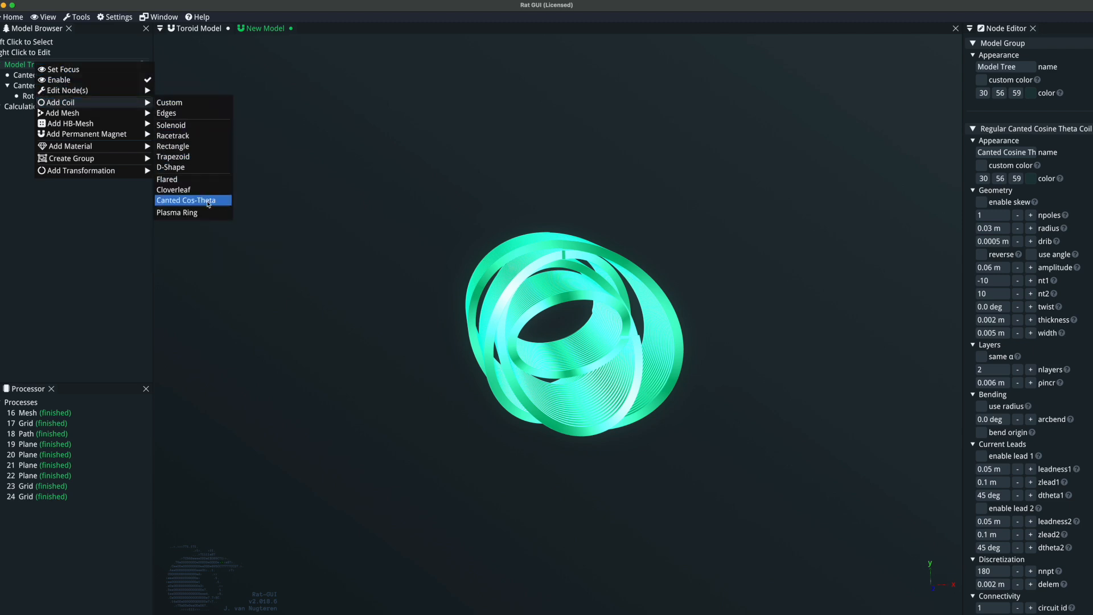
left_click(94, 228)
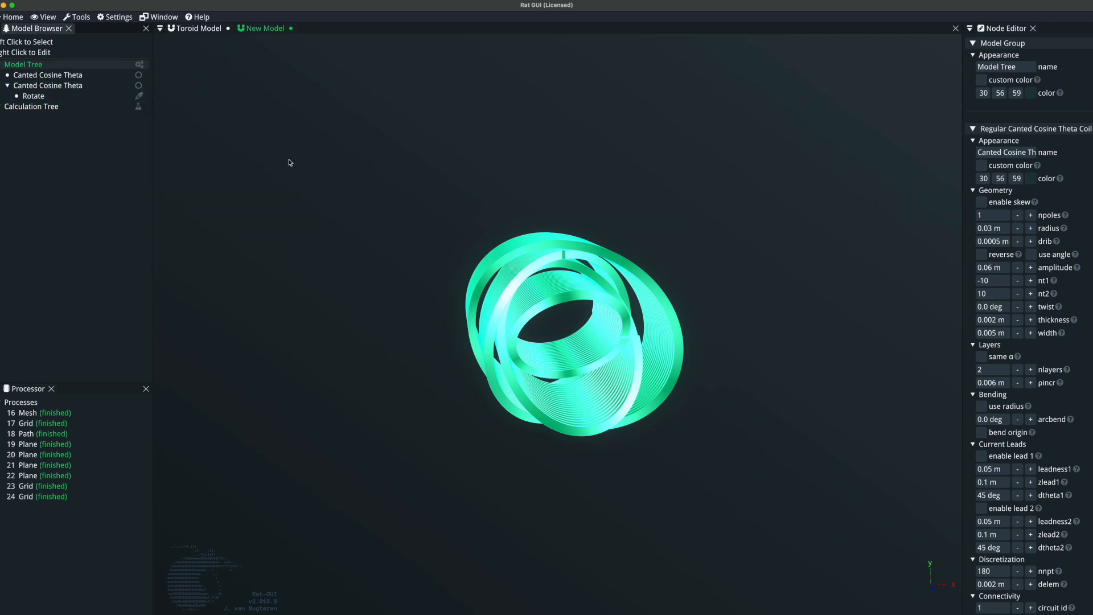
left_click_drag(337, 205, 370, 205)
left_click(501, 238)
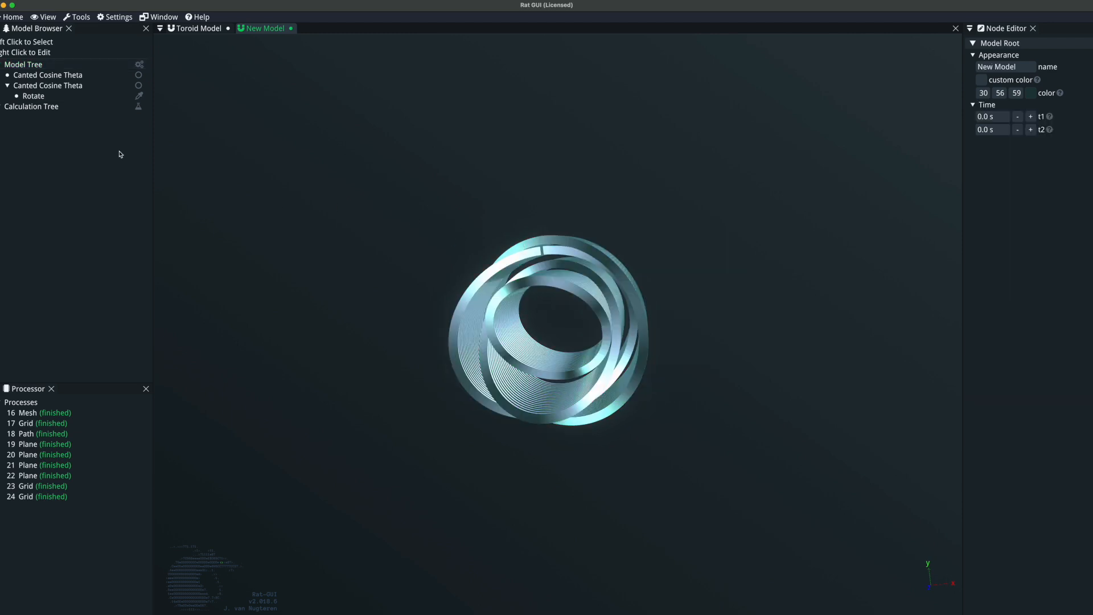
Examine the outer coil's radius and the settings of its Rotate transformation, viewing both coils from several angles
left_click(73, 85)
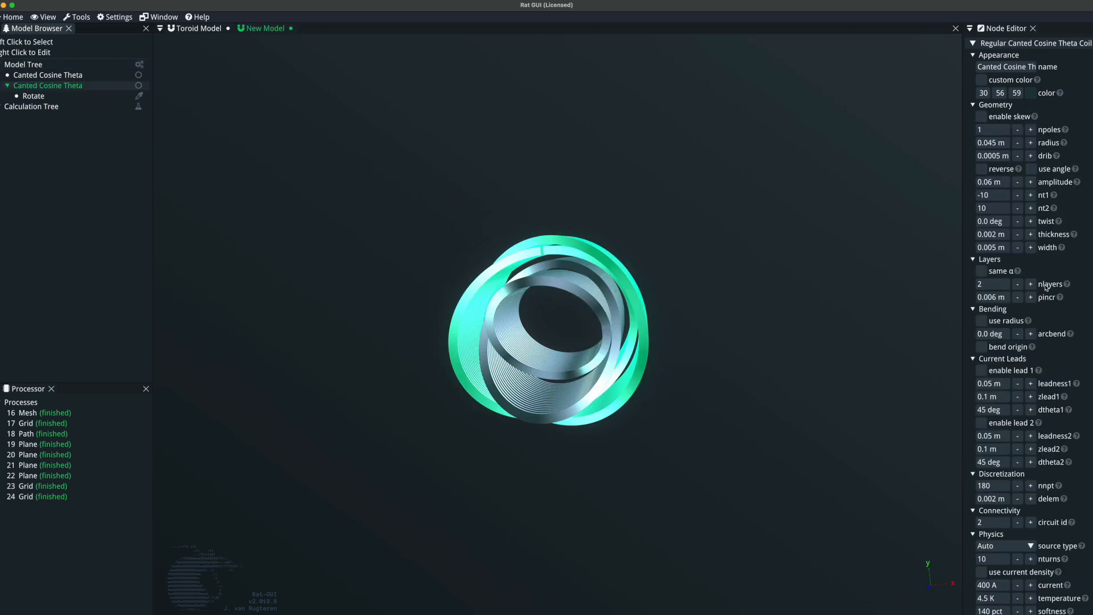
left_click(996, 143)
left_click(777, 267)
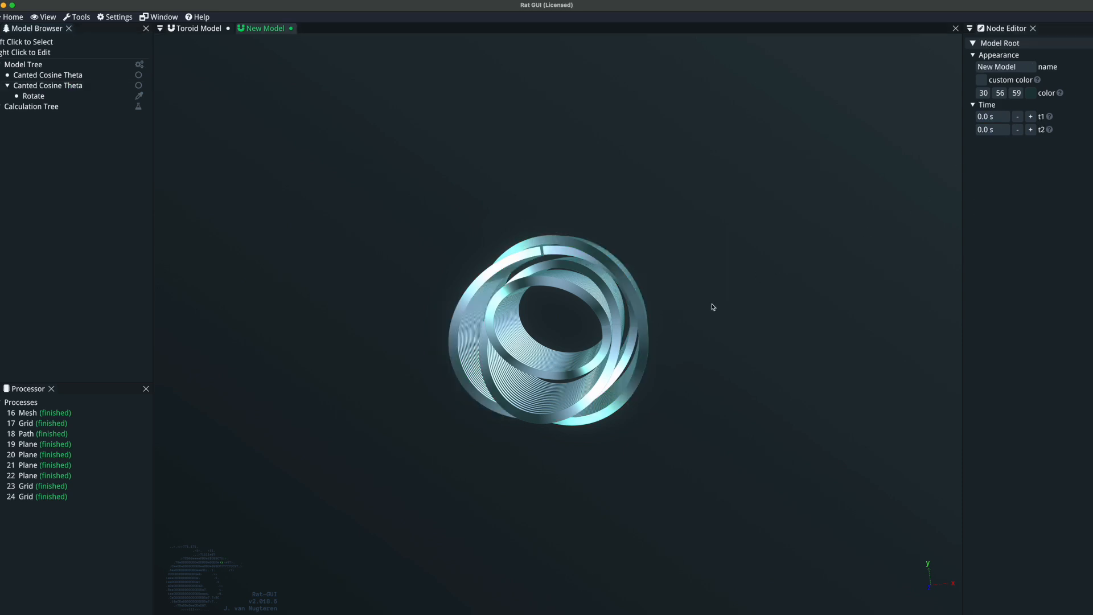
left_click_drag(712, 305, 780, 304)
left_click(34, 96)
left_click_drag(580, 220, 533, 224)
left_click_drag(504, 357, 579, 261)
left_click_drag(584, 356, 588, 375)
left_click_drag(444, 334, 551, 338)
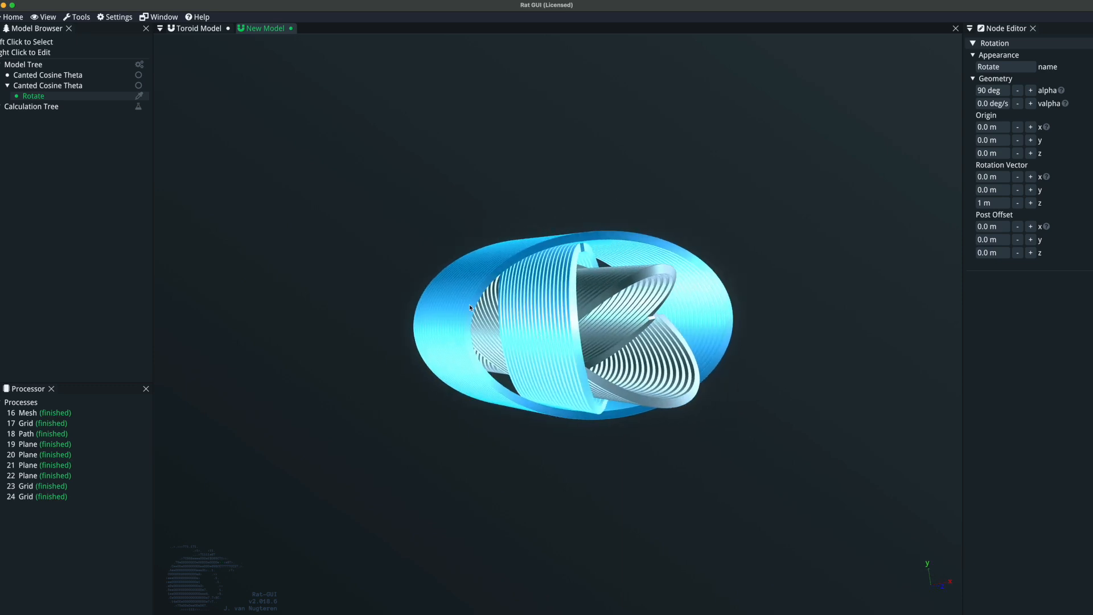
Add a Plane calculation to the Calculation Tree
right_click(50, 106)
mouse_move(91, 145)
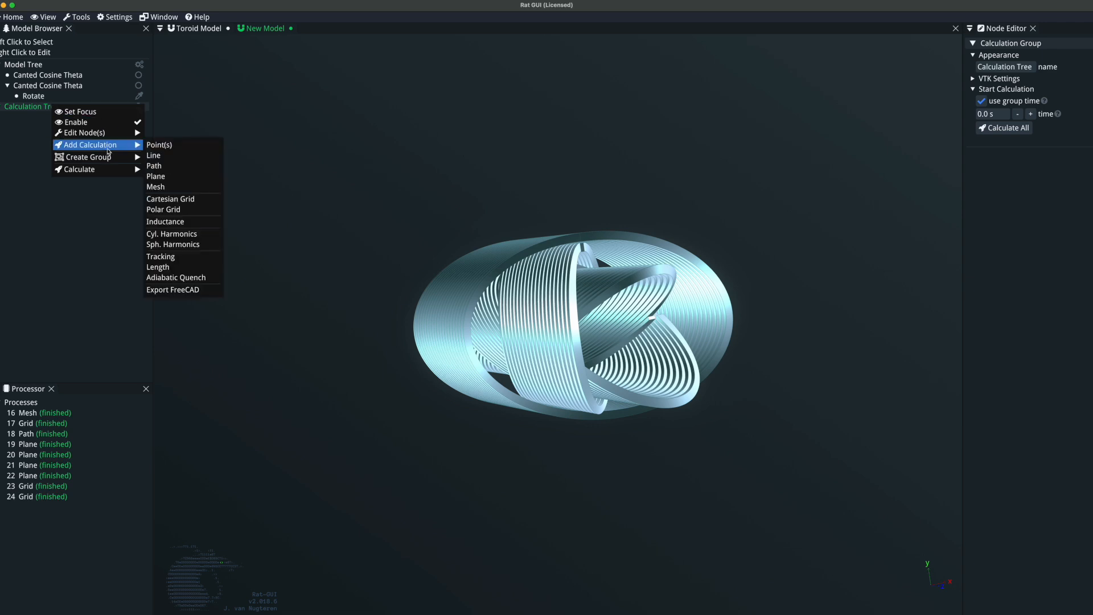
left_click(170, 177)
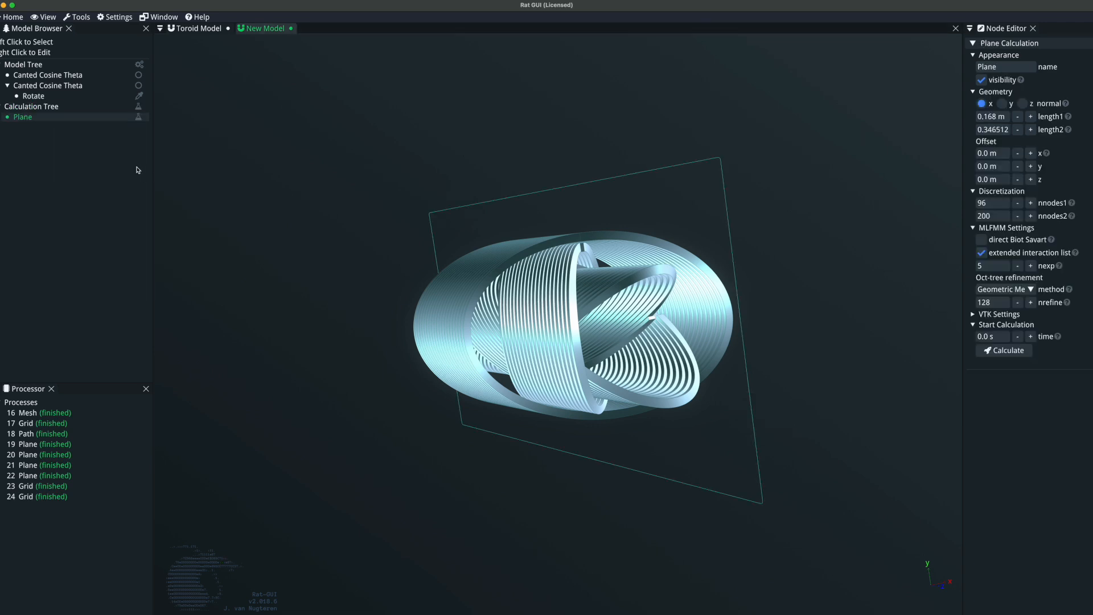
Add a powering circuit to the Plane calculation
right_click(53, 118)
left_click(41, 134)
right_click(43, 119)
mouse_move(74, 162)
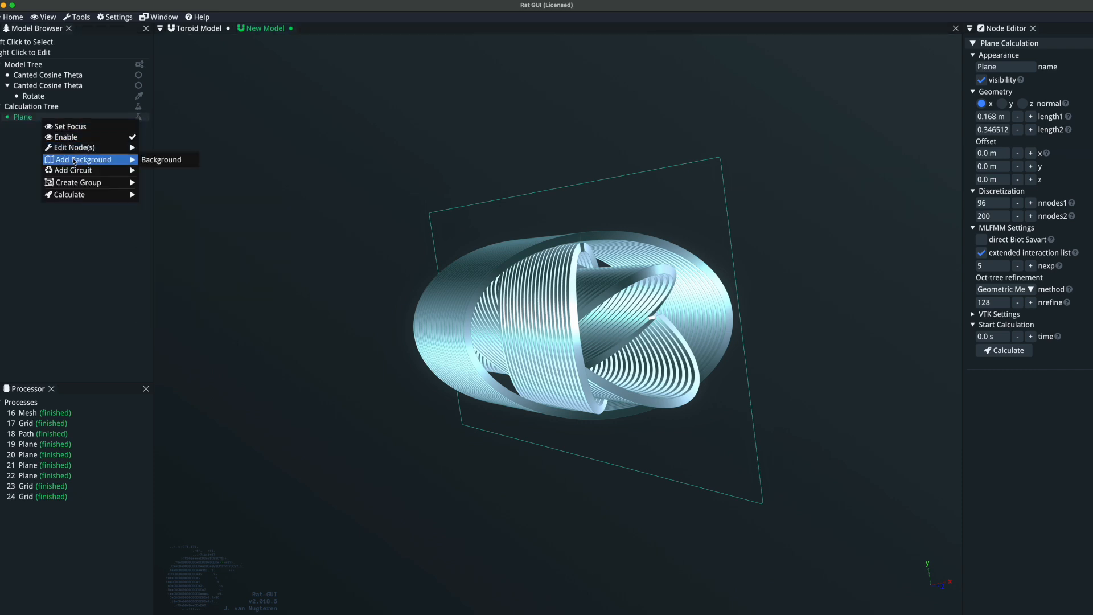
left_click(163, 172)
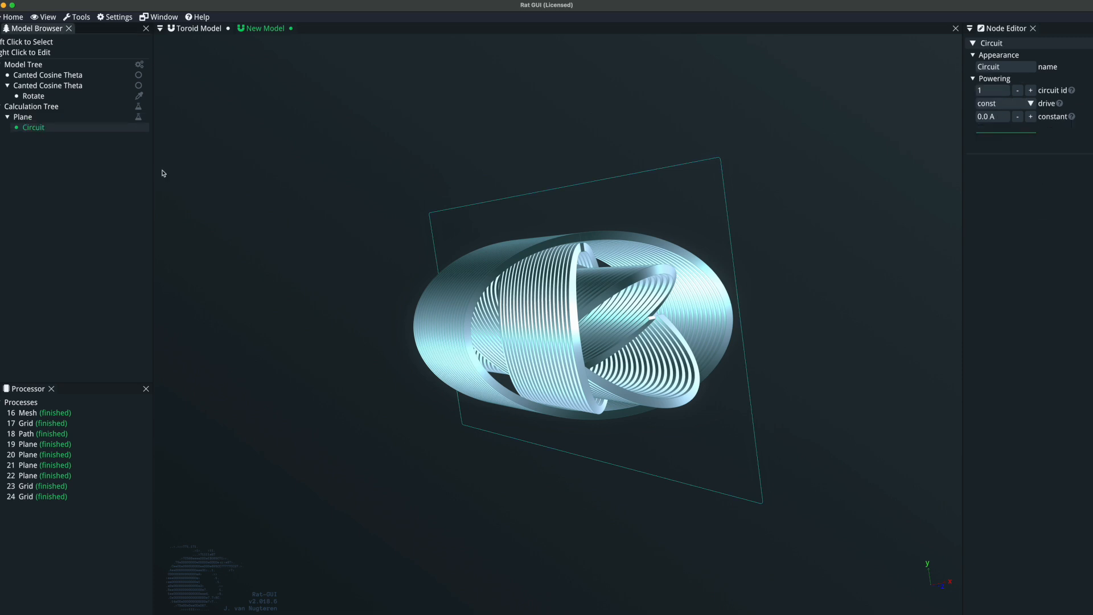
Set the powering circuit's drive to sin with an amplitude of 1000 A
left_click(1000, 104)
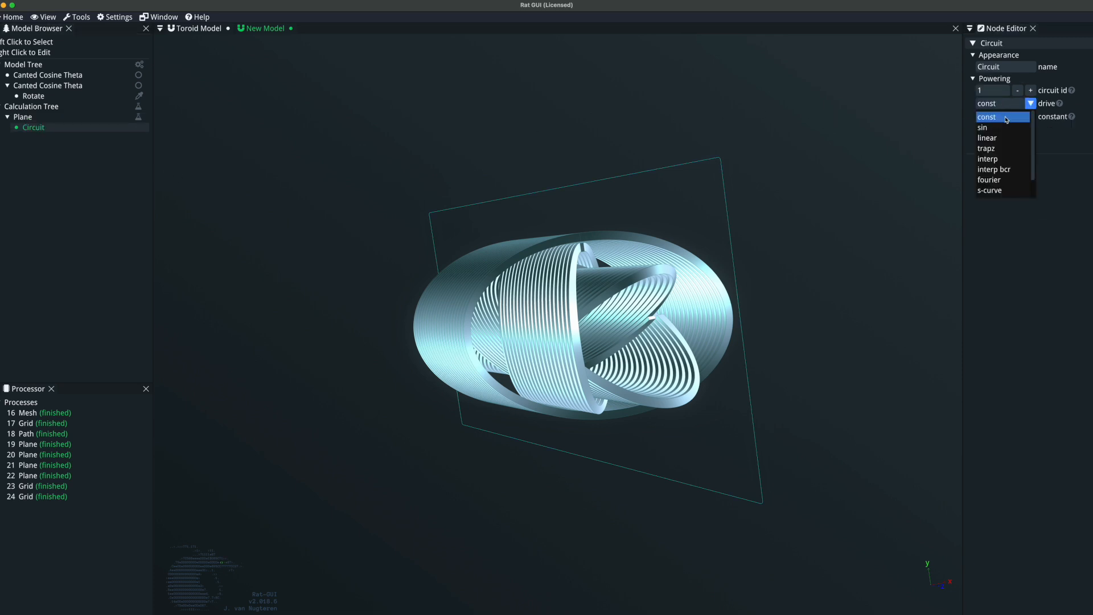
left_click(1003, 128)
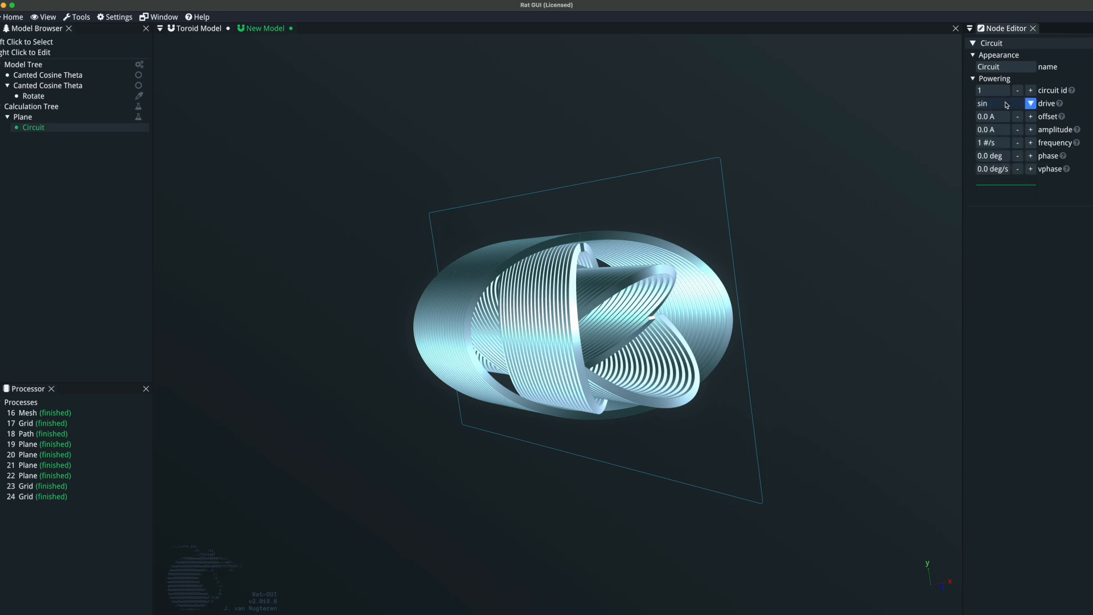
left_click(1001, 130)
type("1000")
key("Return")
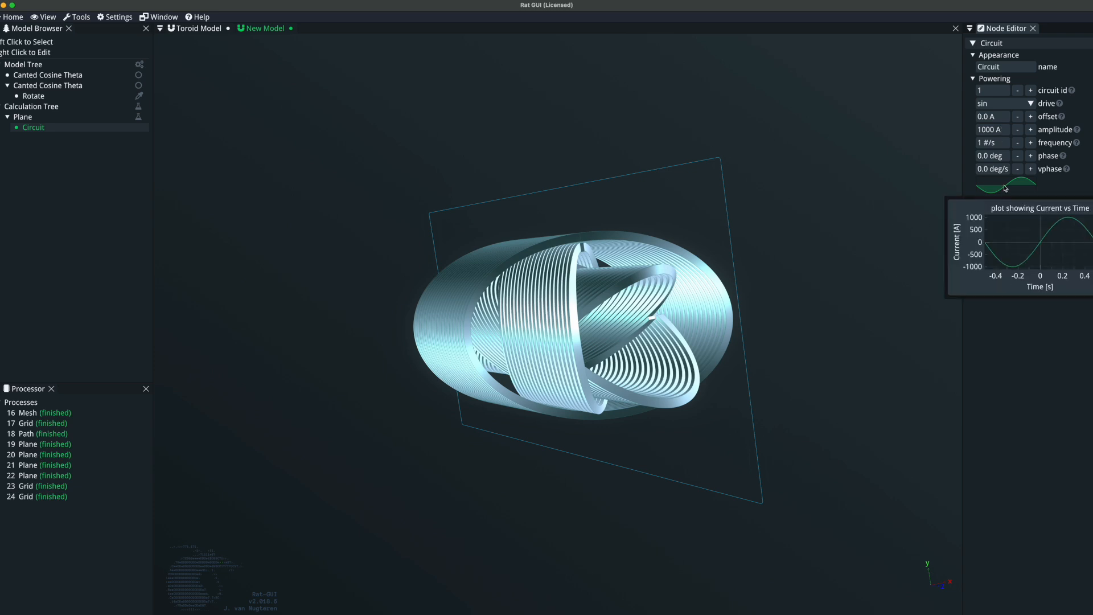
left_click_drag(759, 270, 706, 290)
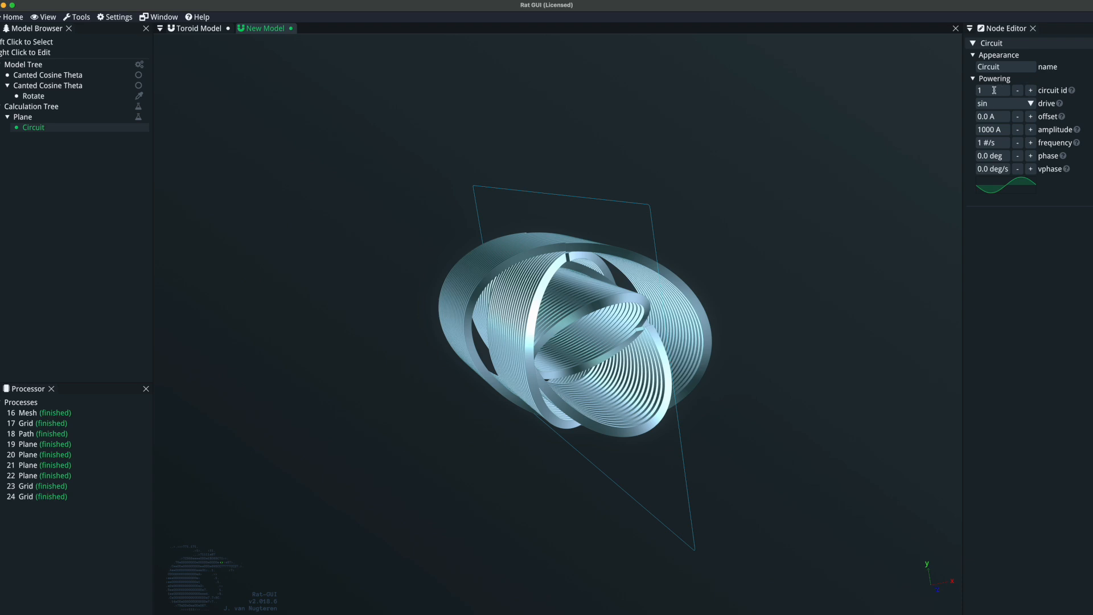
Check which circuit id is assigned to the inner Canted Cosine Theta coil
left_click(64, 78)
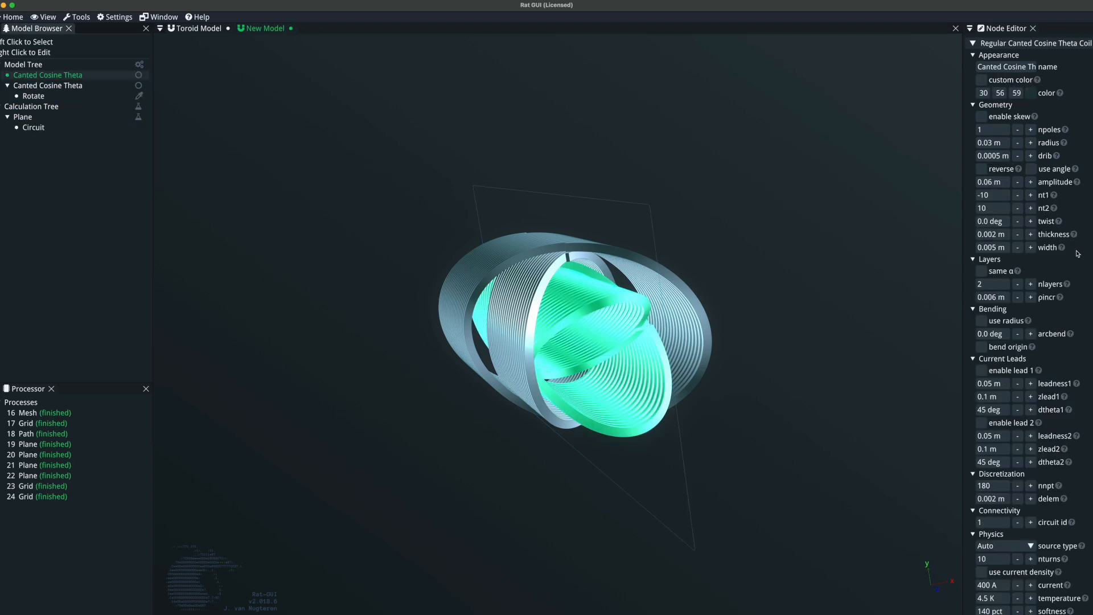
scroll(993, 184, "down", 1)
left_click(996, 483)
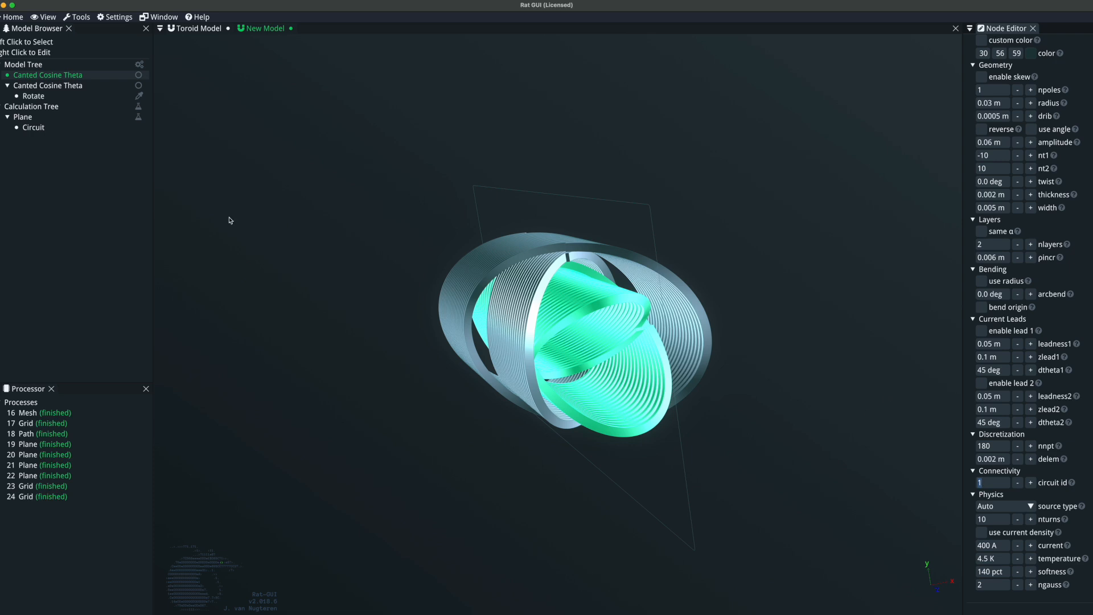
Add a second powering circuit to the Plane calculation for the other coil
left_click(40, 118)
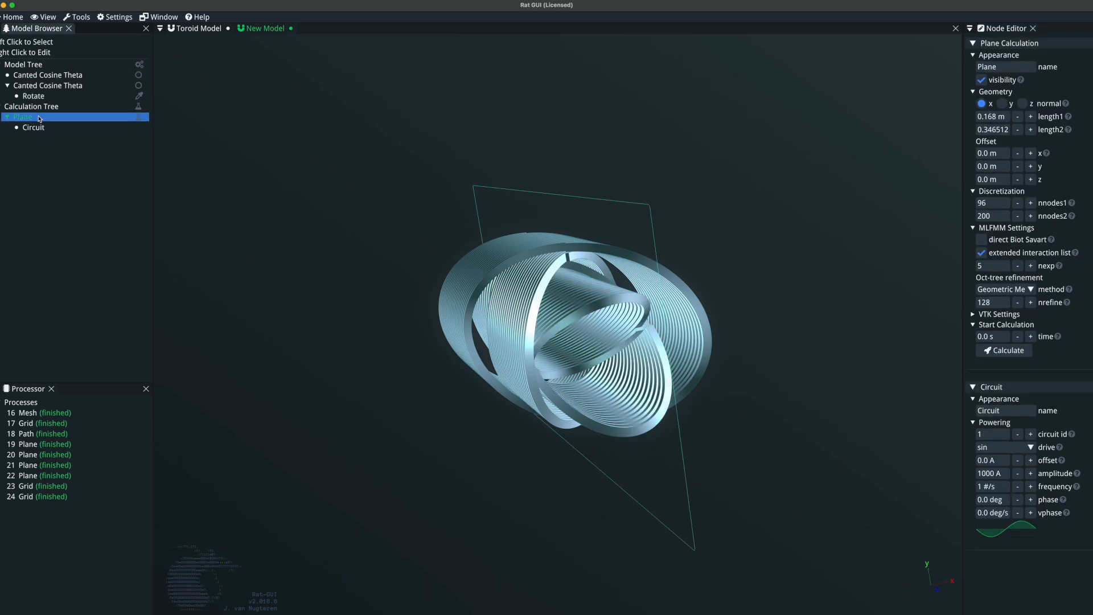
right_click(46, 120)
mouse_move(81, 162)
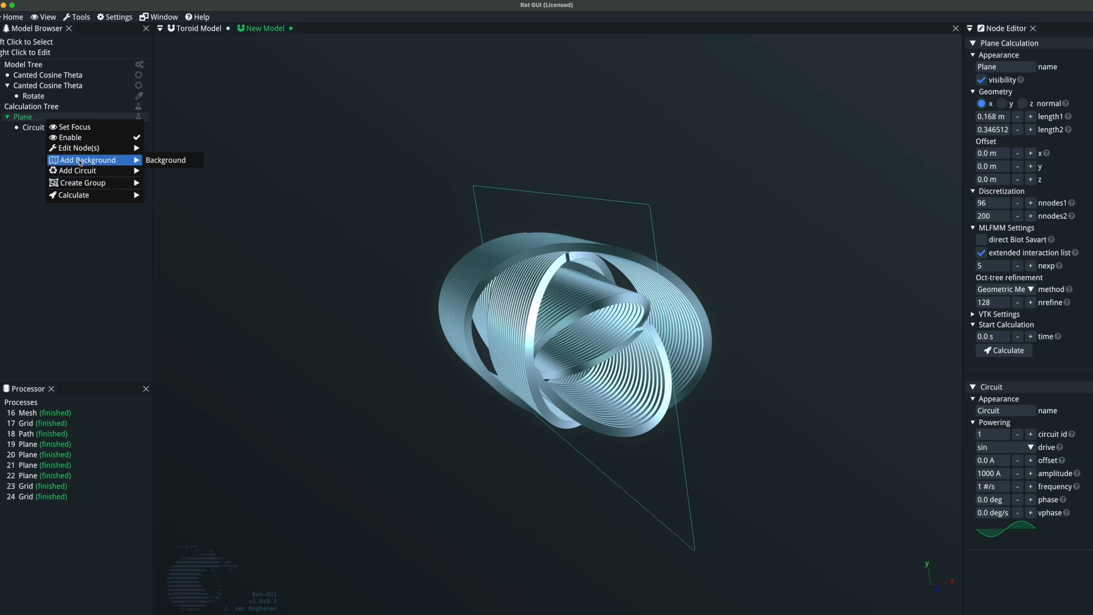
left_click(188, 174)
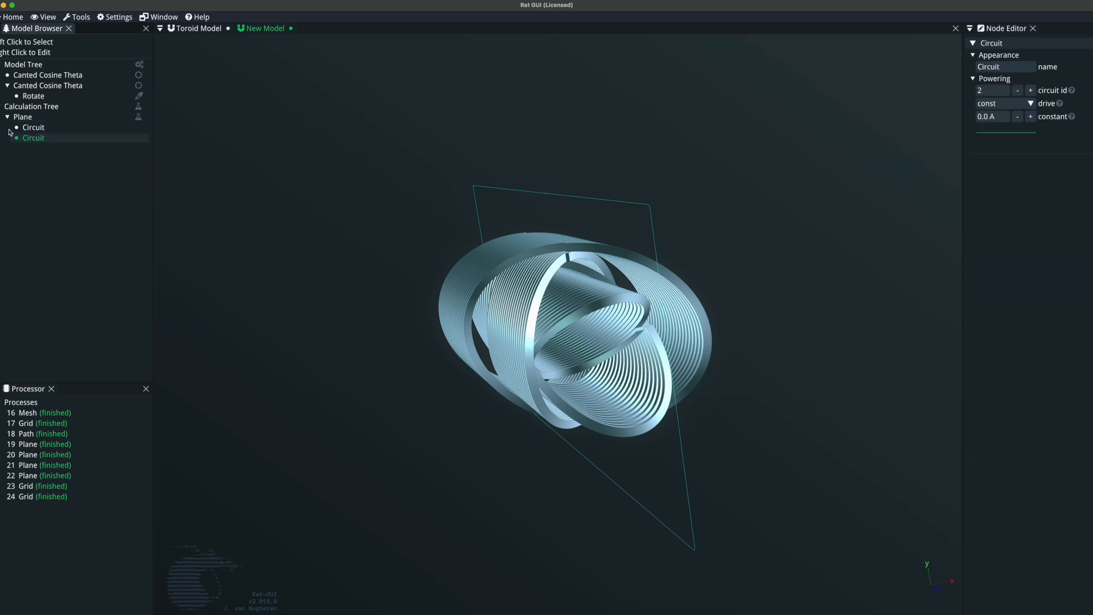
right_click(28, 119)
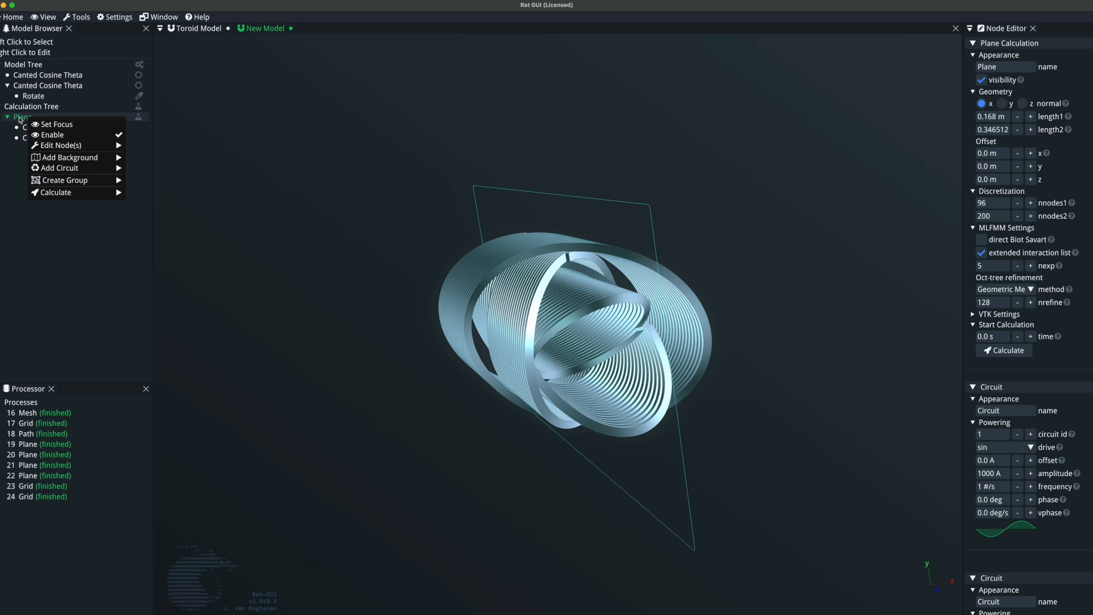
mouse_move(51, 172)
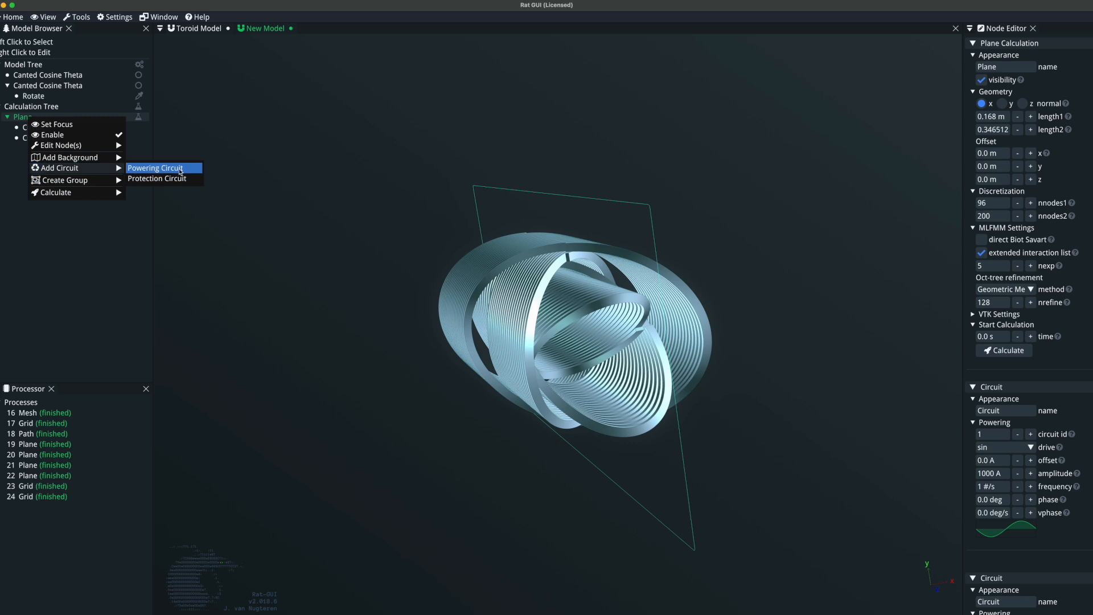
left_click(12, 263)
Give the second circuit a sin drive with an amplitude of 1000 A
left_click(41, 139)
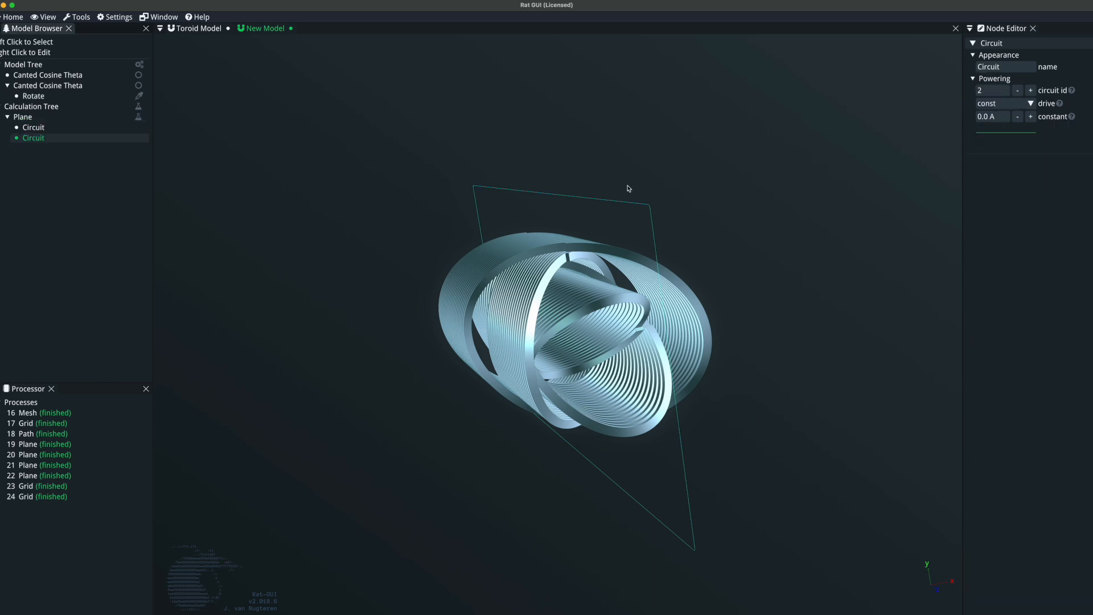
left_click(1009, 104)
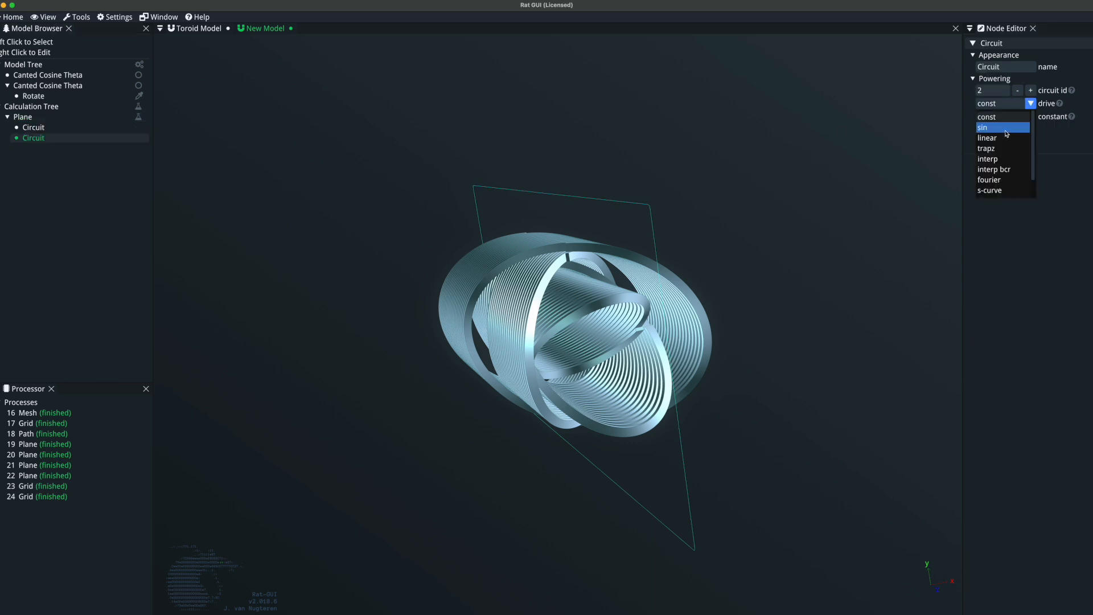
left_click(1006, 128)
left_click(1002, 130)
type("1000")
key("Return")
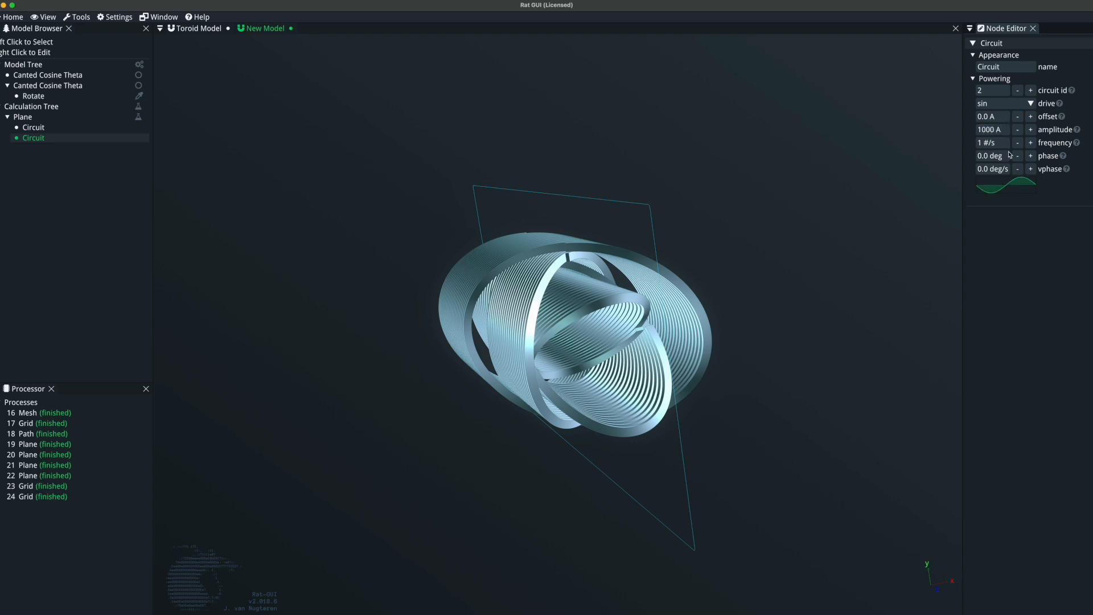
Set the second circuit's phase to 90 deg
left_click(1003, 156)
type("90")
key("Return")
left_click_drag(407, 254, 555, 345)
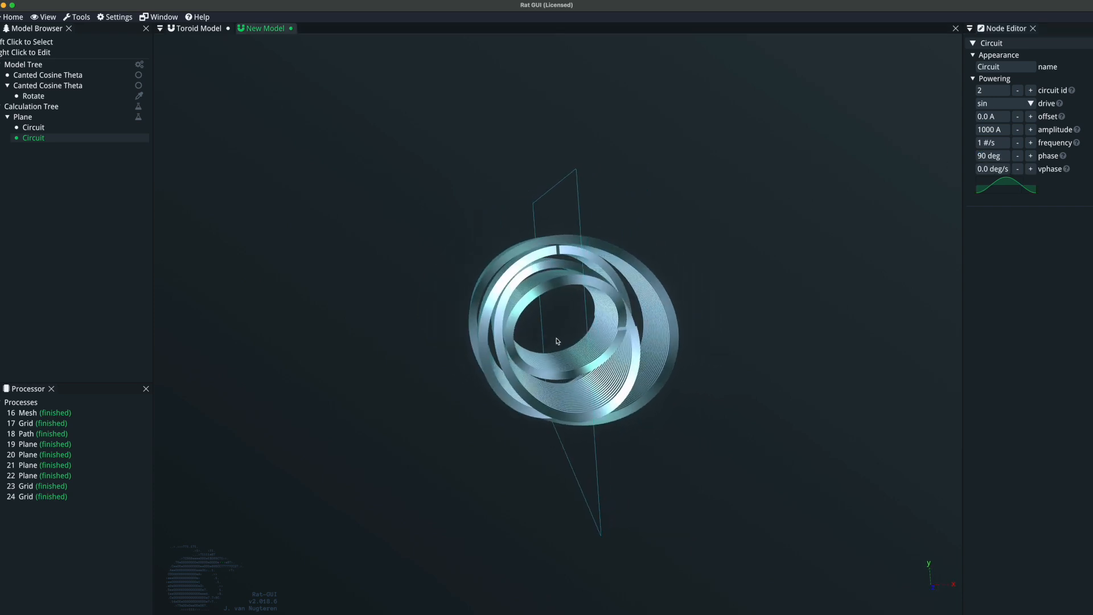
left_click_drag(580, 299, 575, 320)
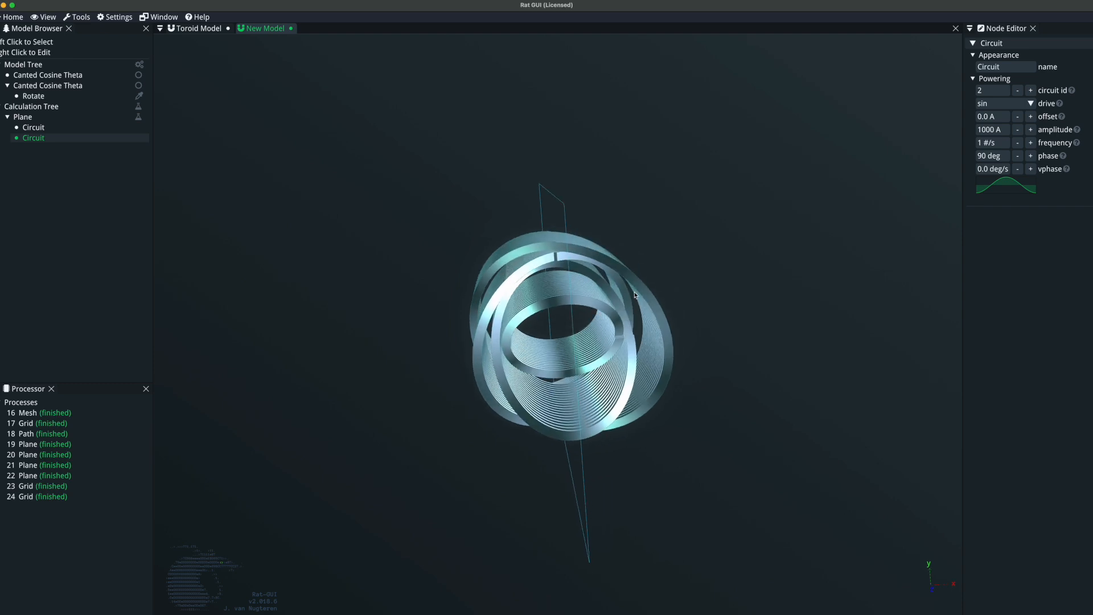
mouse_move(636, 263)
left_mouse_down()
mouse_move(739, 241)
mouse_move(695, 261)
mouse_move(639, 264)
mouse_move(658, 262)
left_mouse_up()
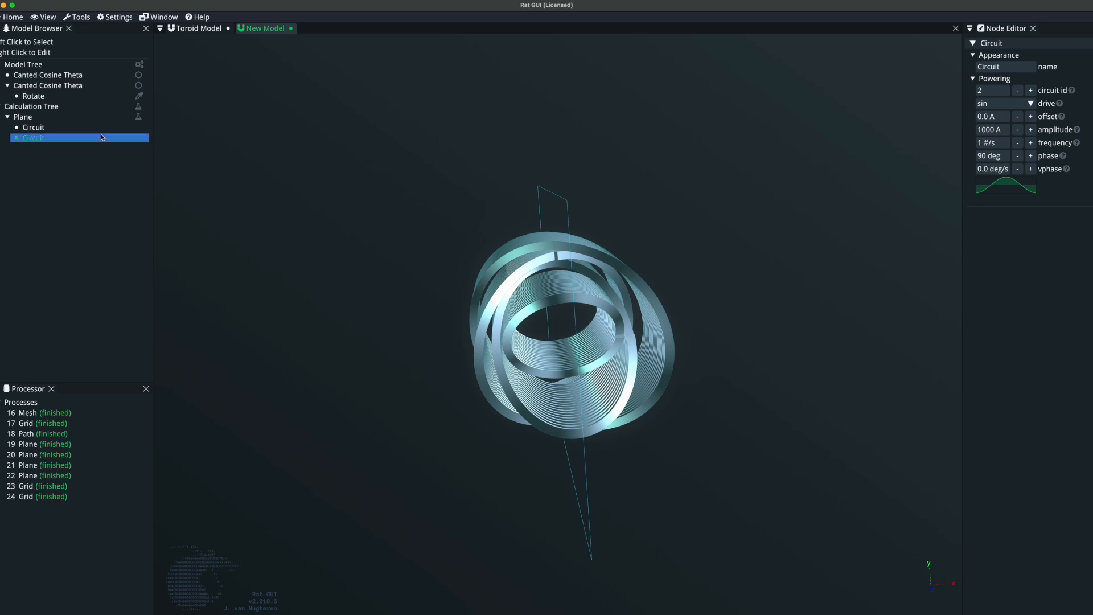
Choose the paraviewData folder on the Desktop as the VTK output directory of the Plane calculation
left_click(71, 117)
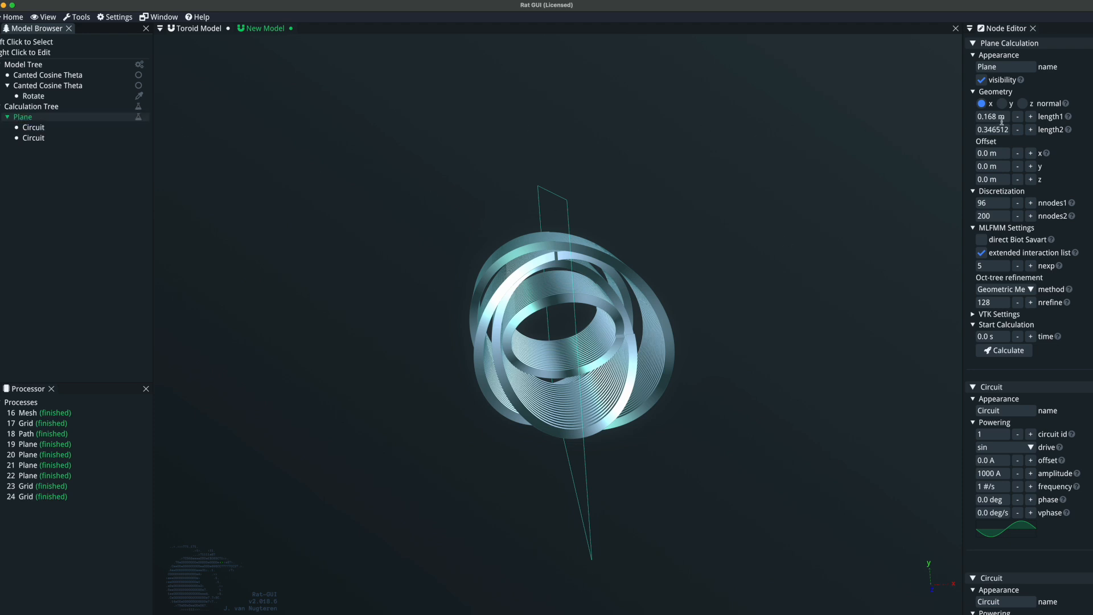
left_click_drag(962, 228, 846, 230)
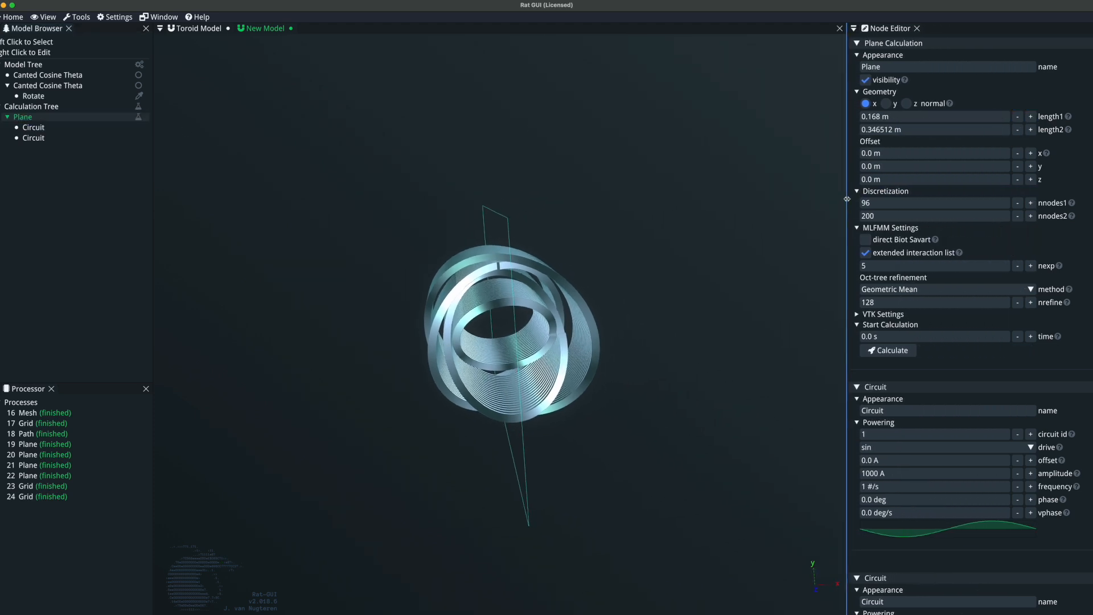
left_click(858, 315)
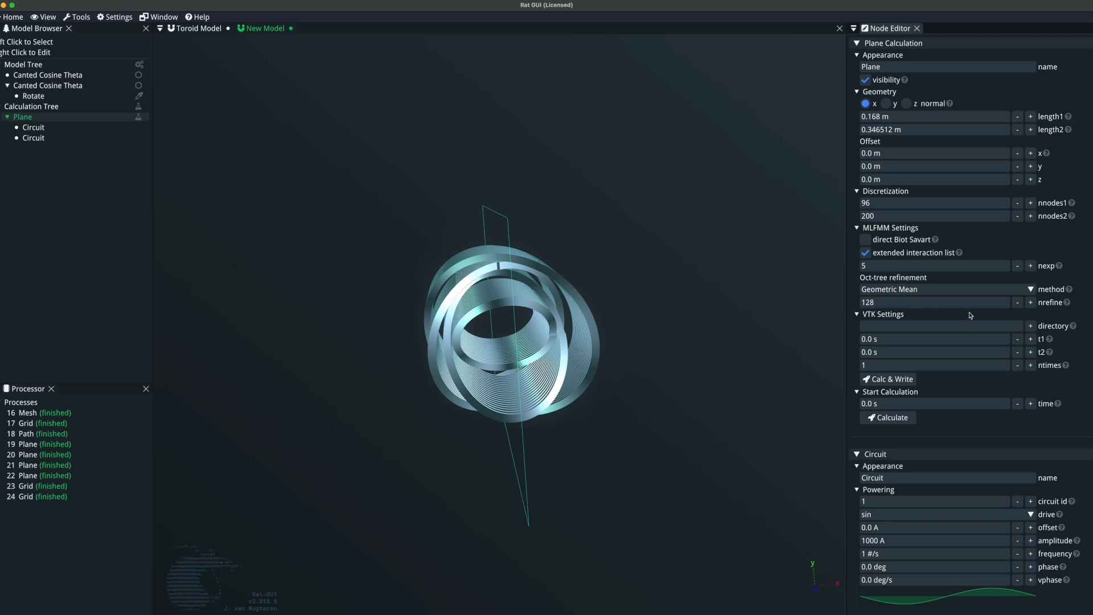
left_click(1031, 326)
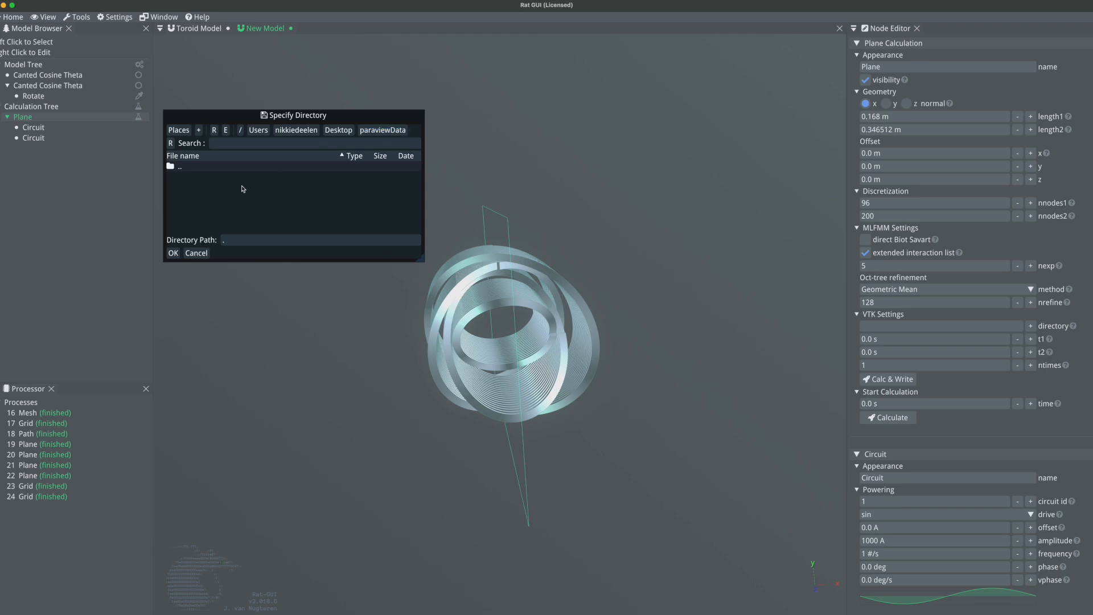
left_click(173, 253)
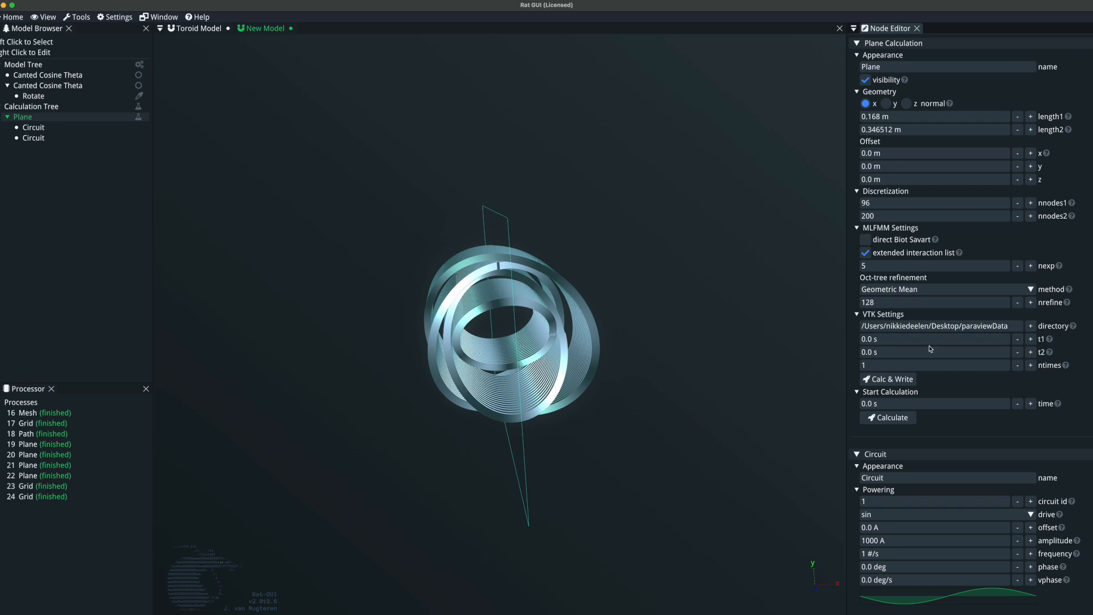
Set the VTK end time t2 to 0.5 s and check it against the first circuit's current plot
left_click_drag(591, 318, 693, 327)
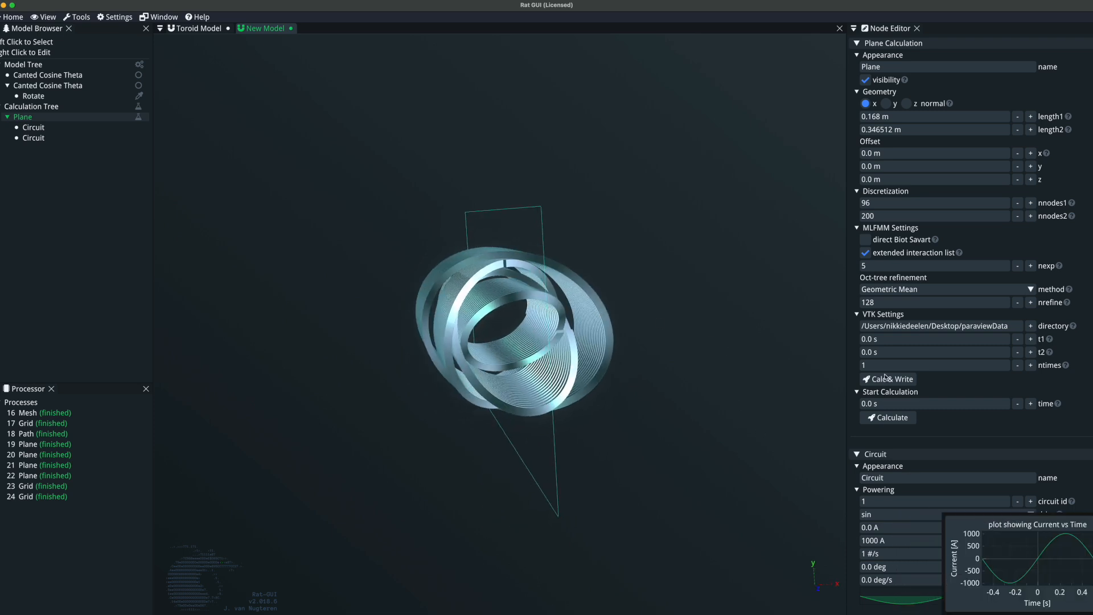
left_click(899, 355)
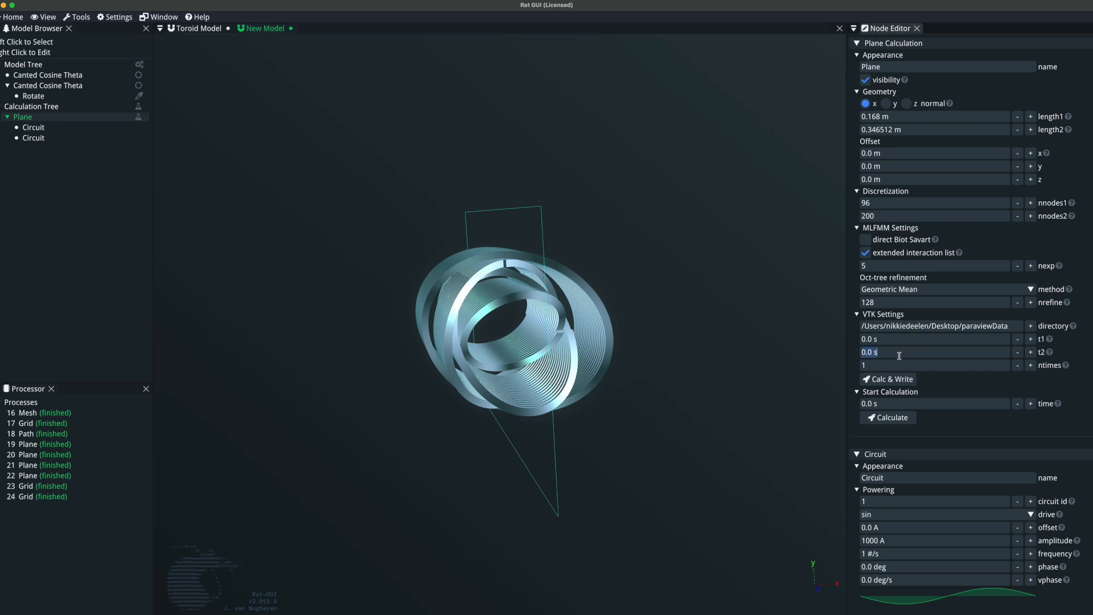
type("0.")
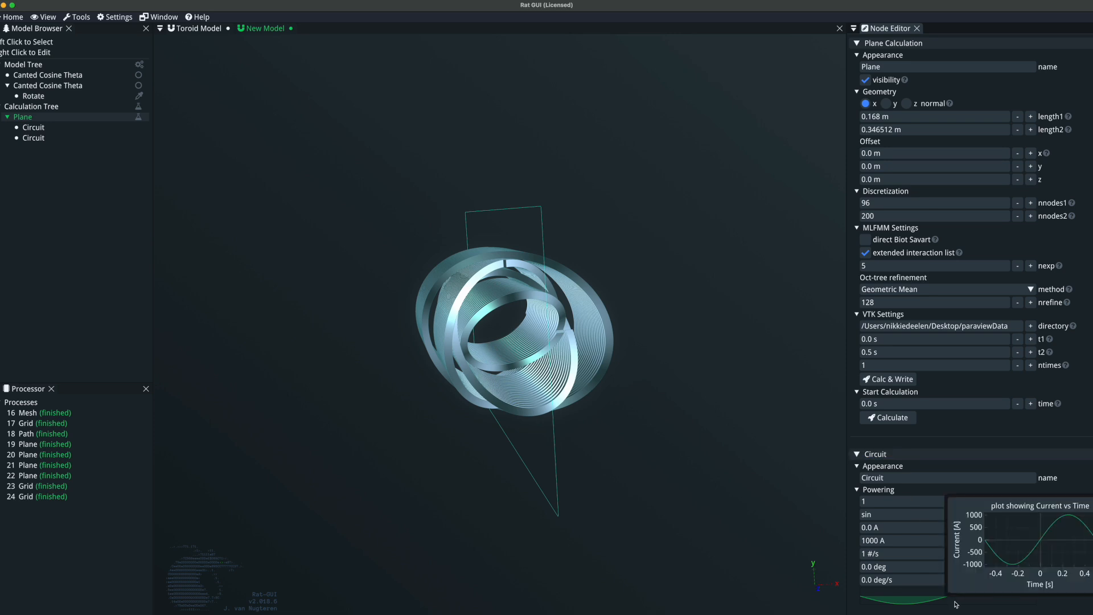
scroll(954, 412, "down", 5)
mouse_move(951, 378)
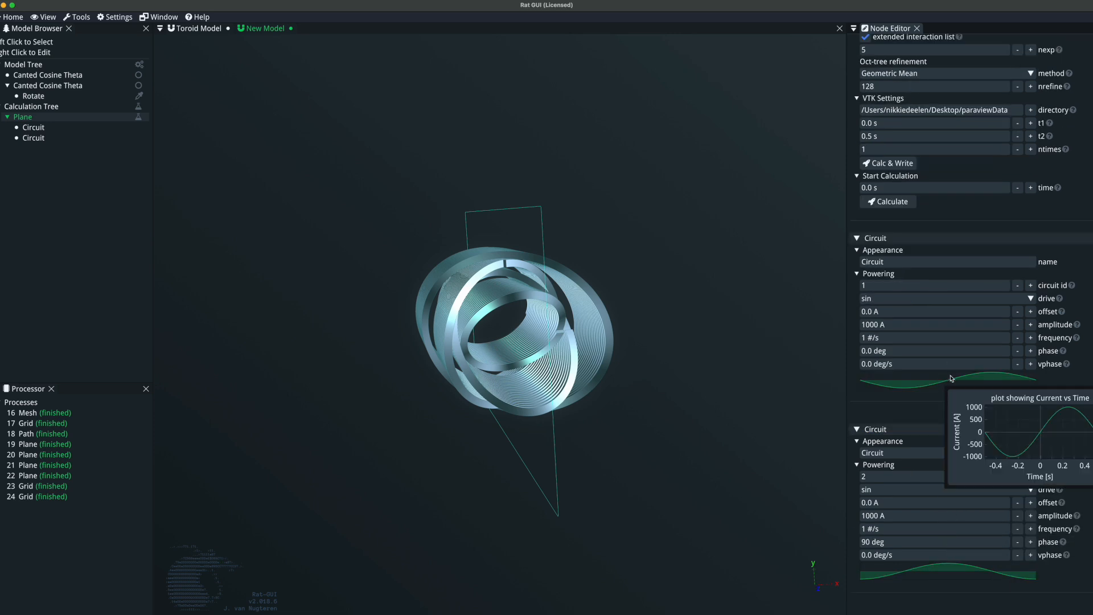
scroll(951, 378, "up", 5)
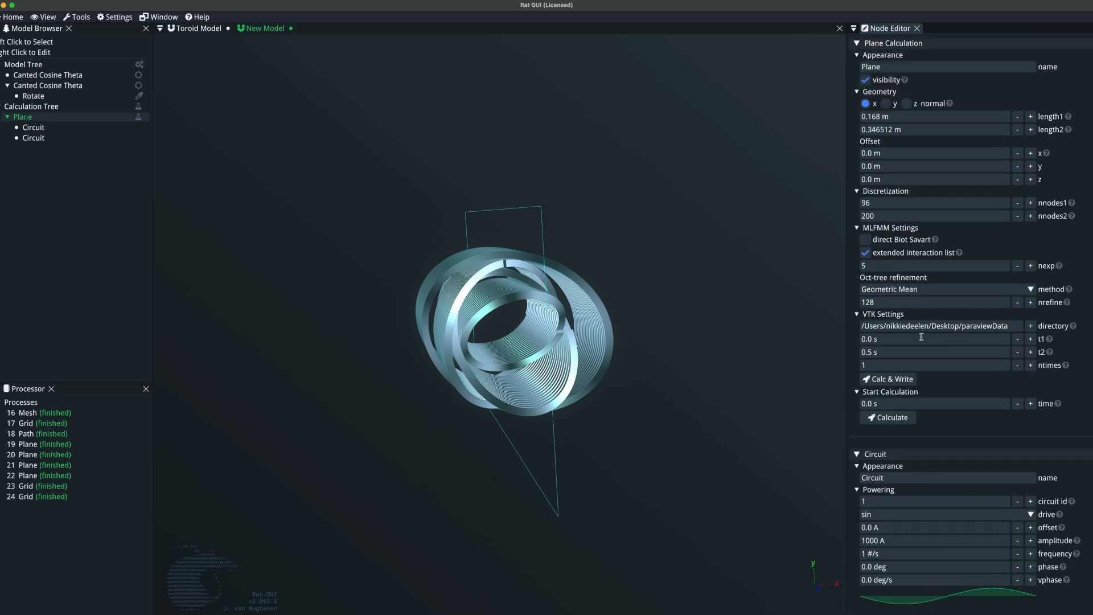
Set the VTK end time t2 to 1 s and check it against the first circuit's current plot
left_click(902, 350)
type("1 s")
scroll(902, 350, "down", 5)
mouse_move(933, 386)
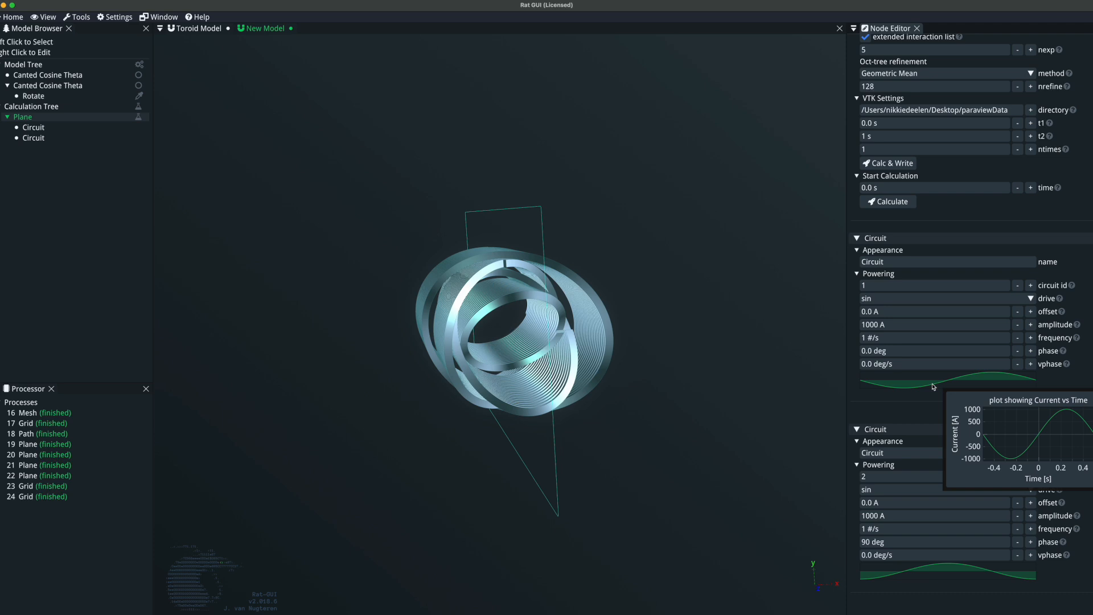
Set the number of VTK output times (ntimes) of the Plane calculation to 20
scroll(933, 387, "up", 5)
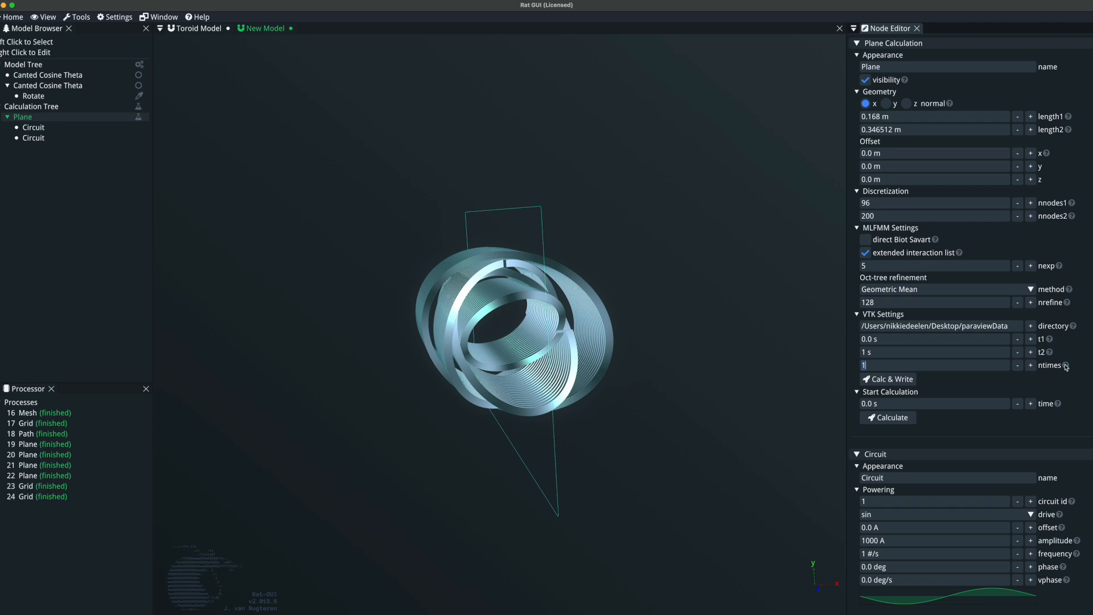
mouse_move(1069, 367)
left_click_drag(647, 376, 675, 339)
left_click_drag(510, 326, 349, 352)
left_click_drag(532, 330, 413, 339)
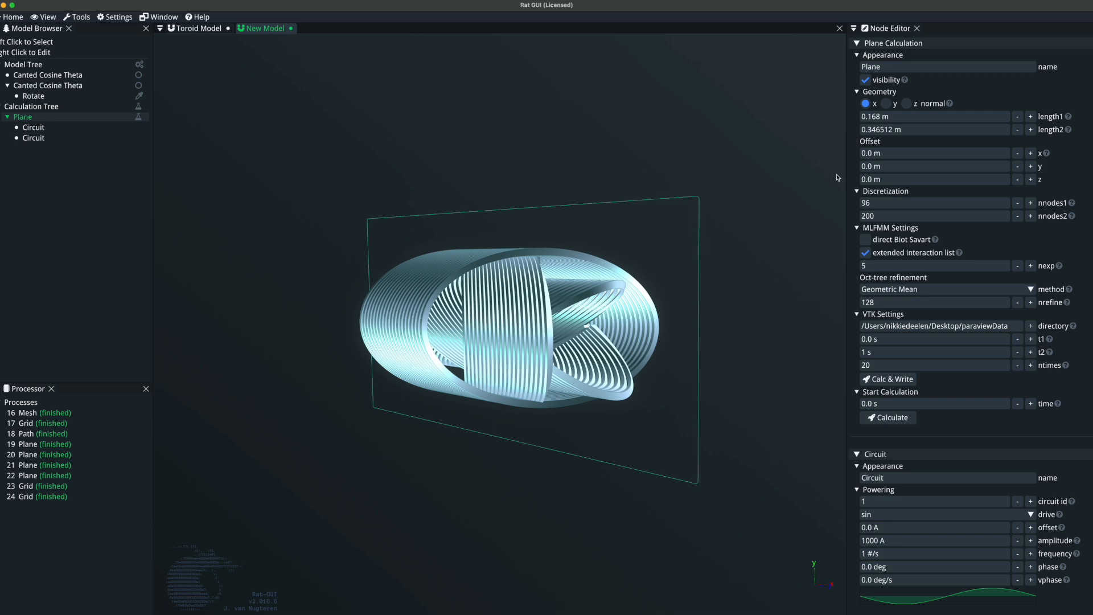
Orient the calculation plane normal to z and set both nnodes1 and nnodes2 to 50
left_click(906, 103)
left_click_drag(724, 313, 686, 316)
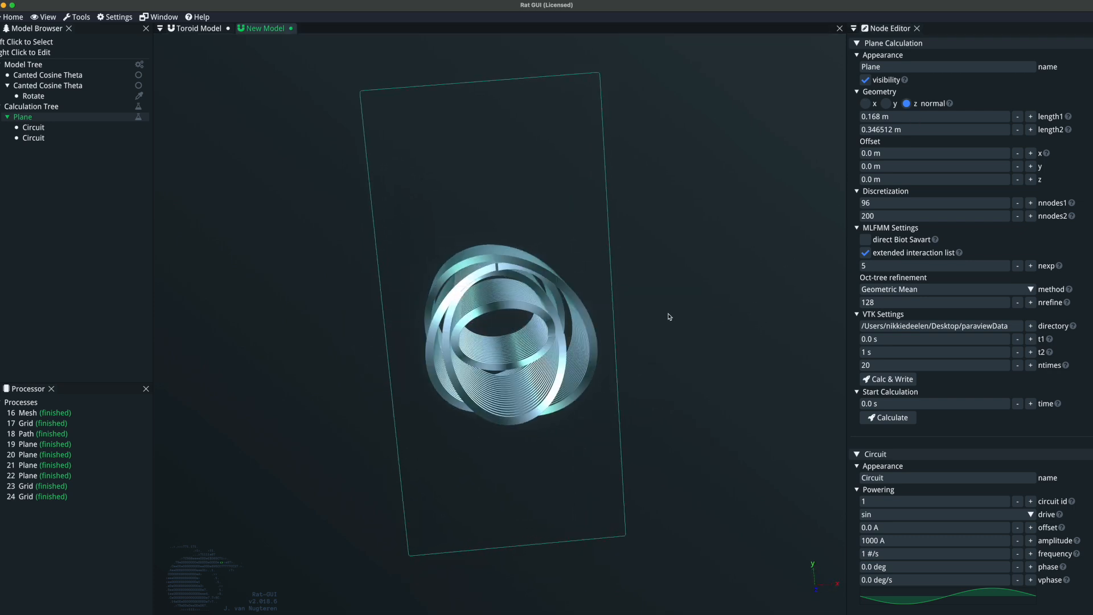
left_click(919, 200)
type("50")
key("Tab")
type("50")
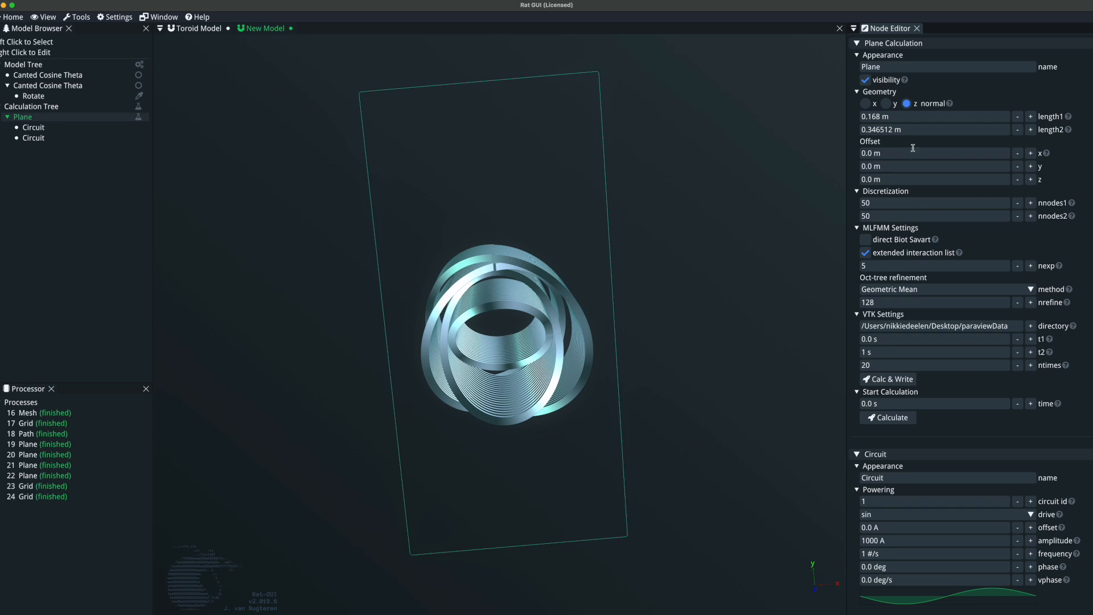
Set the calculation plane's length1 and length2 to 0.2 m each
left_click(914, 117)
type("0.2")
key("Tab")
type("0.2")
key("Return")
left_click_drag(343, 269, 353, 237)
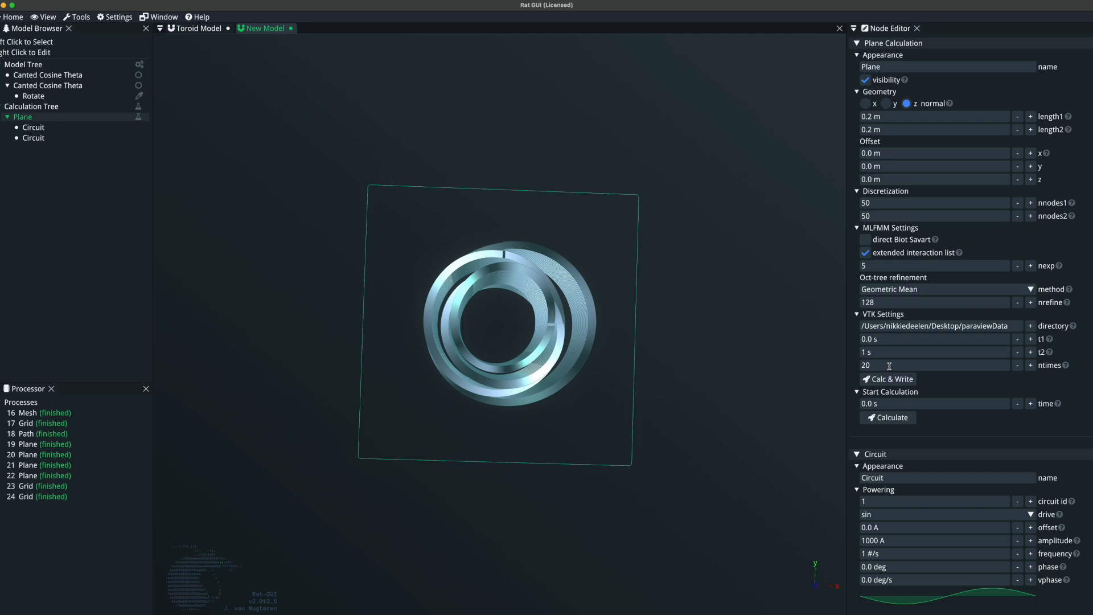
Calculate and write the plane's VTK files, and open the process log of that run
left_click(890, 384)
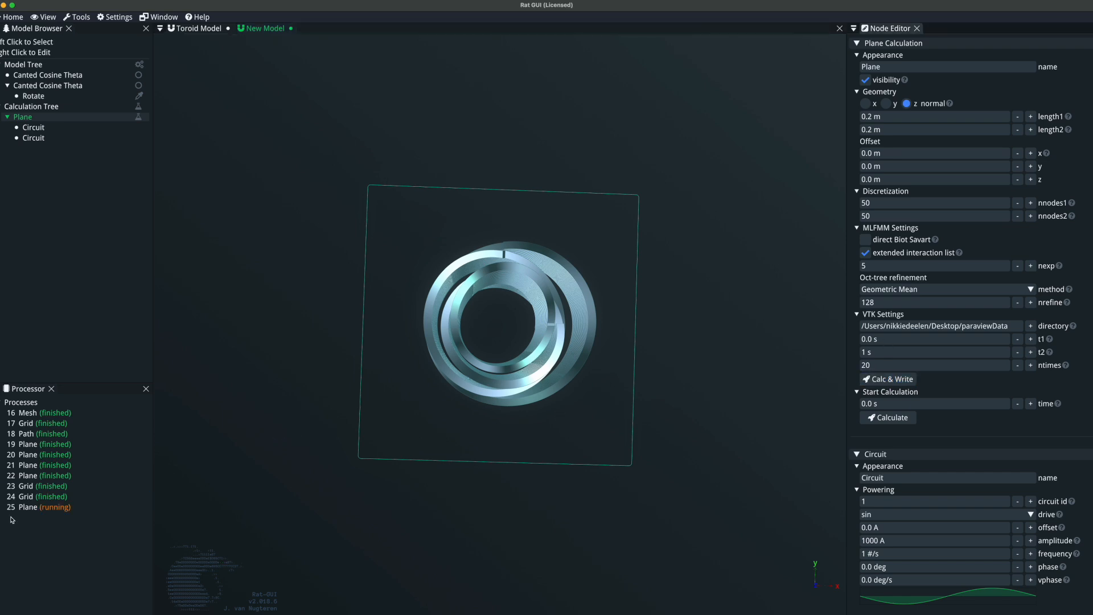
right_click(33, 507)
left_click(60, 548)
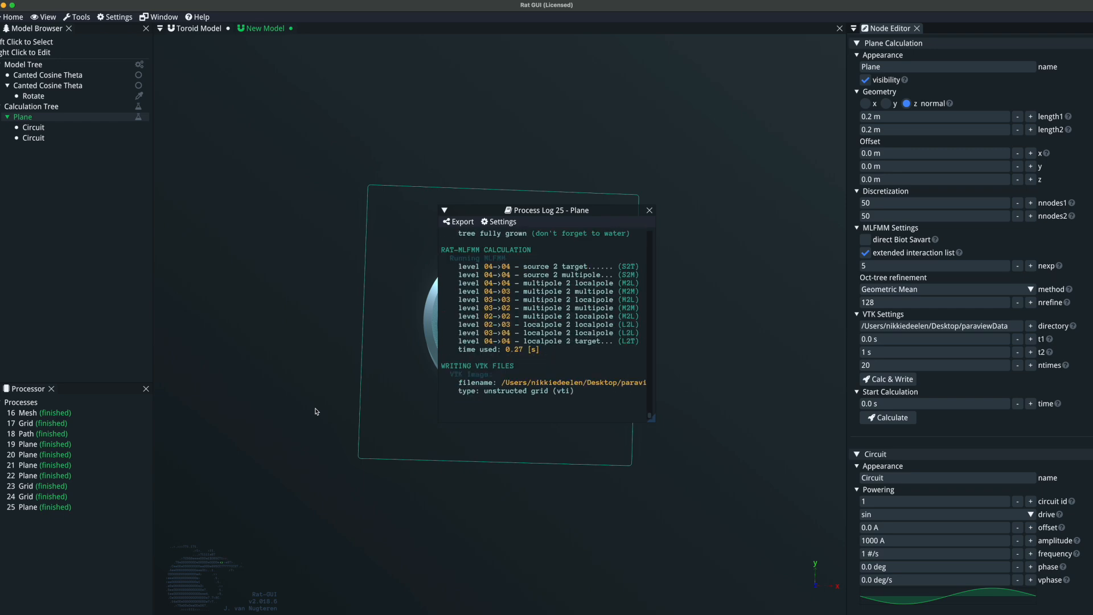
Clear all finished processes from the Processor list
left_click(50, 404)
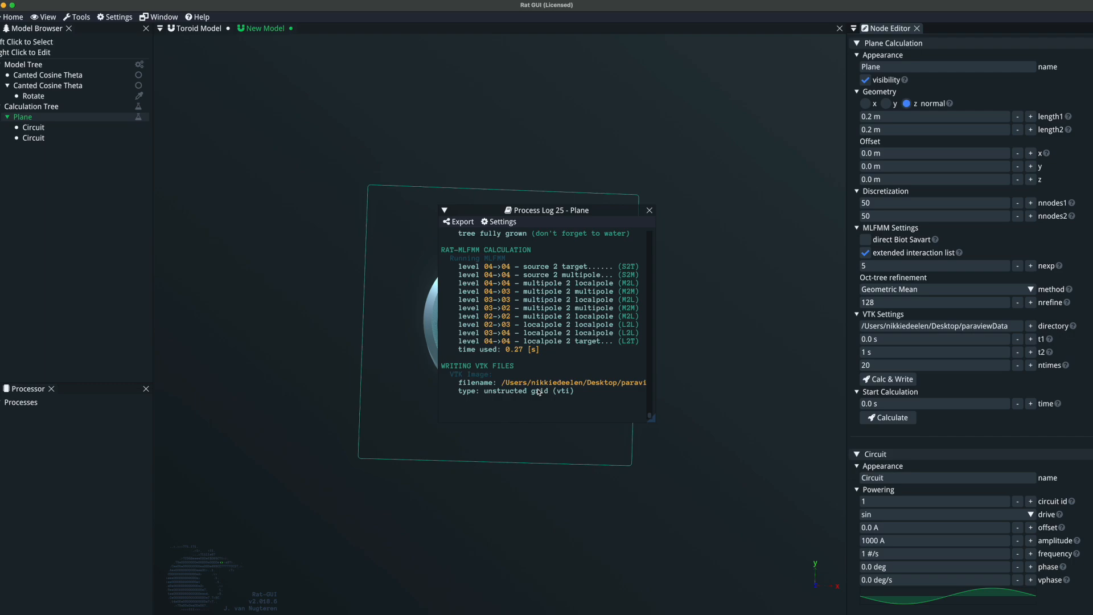
Switch to ParaView and load plane.pvd from the paraviewData folder
key("super+Tab")
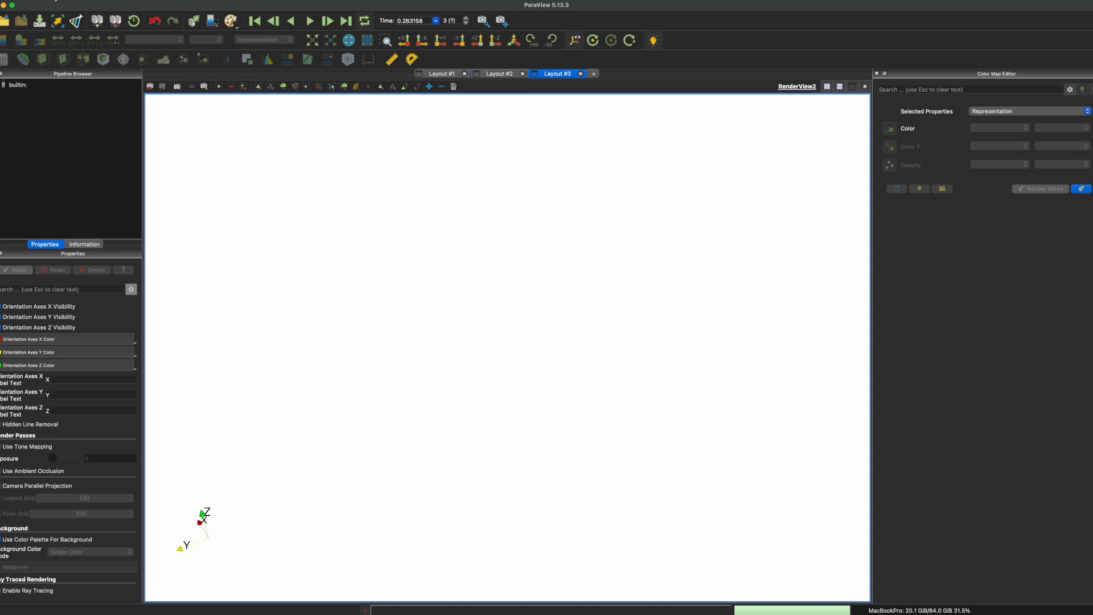
left_click(54, 0)
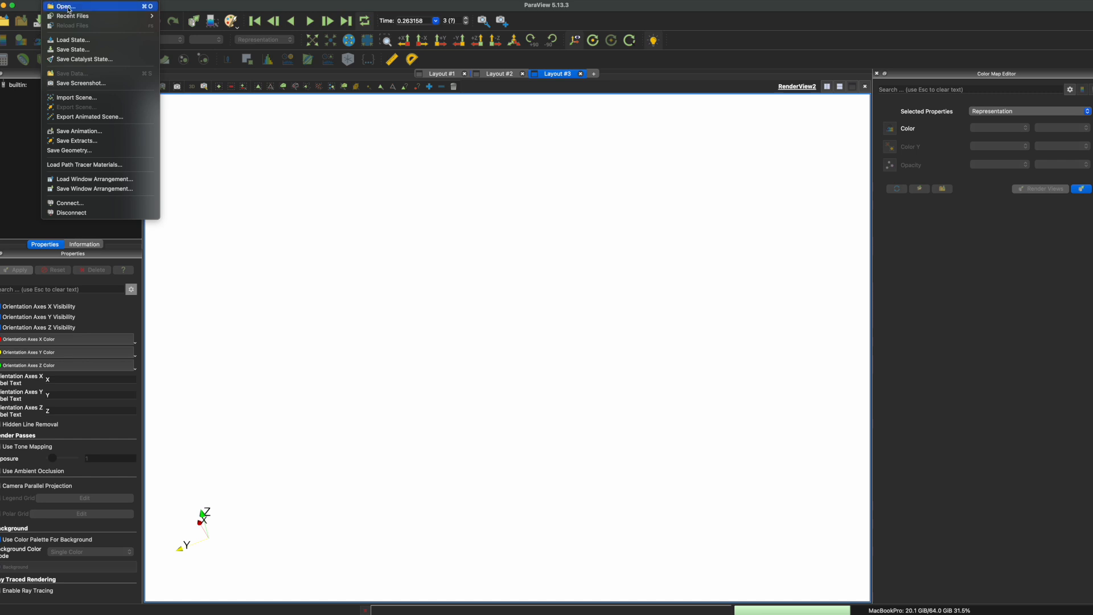
left_click(65, 7)
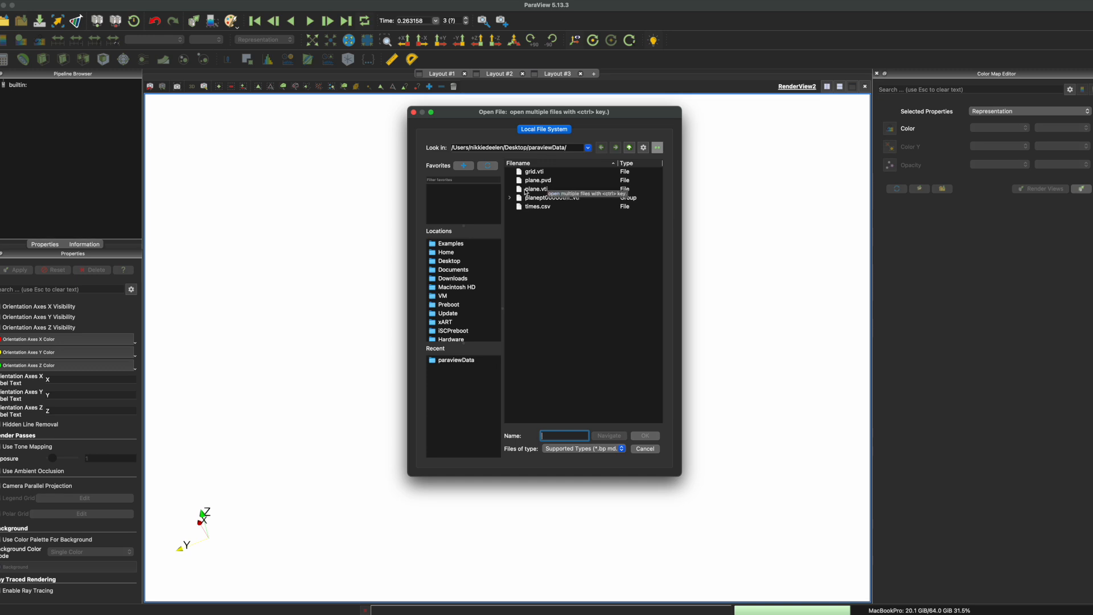
double_click(586, 199)
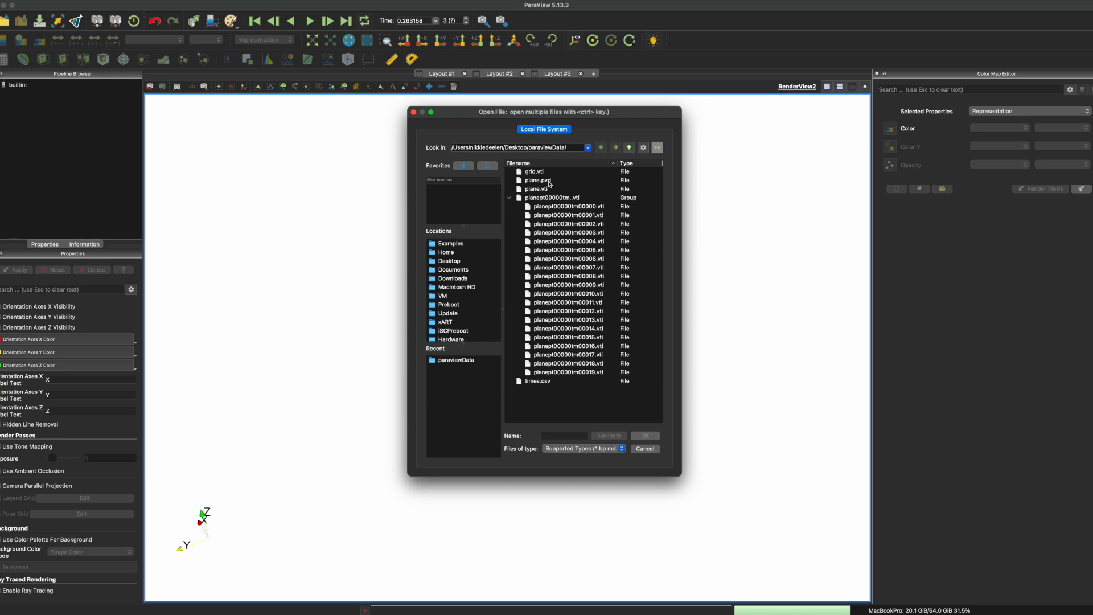
double_click(538, 180)
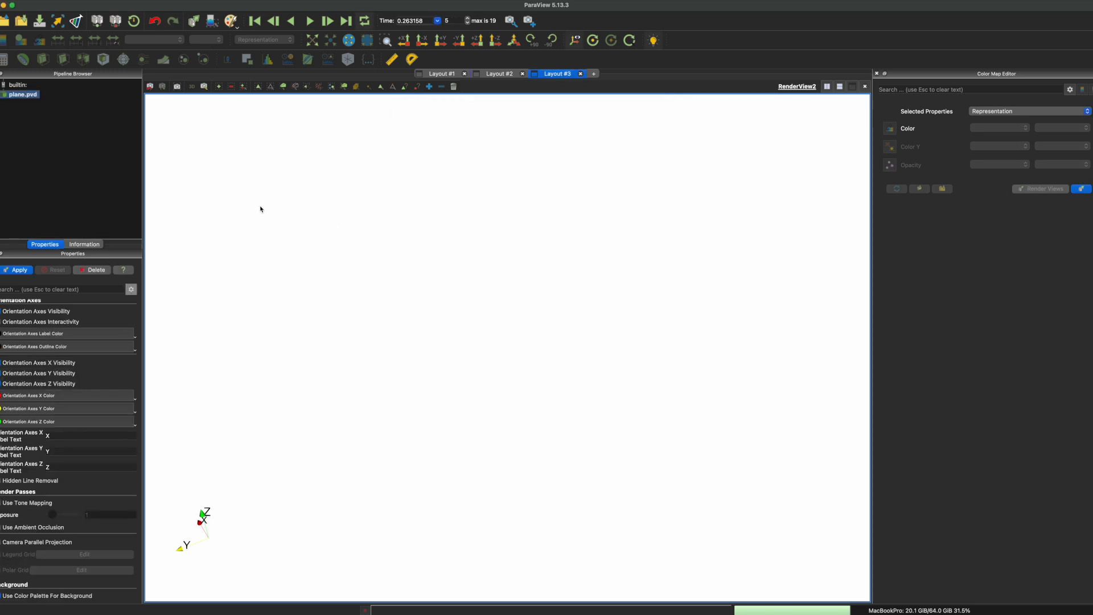
Close Layout #1 and Layout #2 and display the plane.pvd dataset in Layout #3
left_click(465, 73)
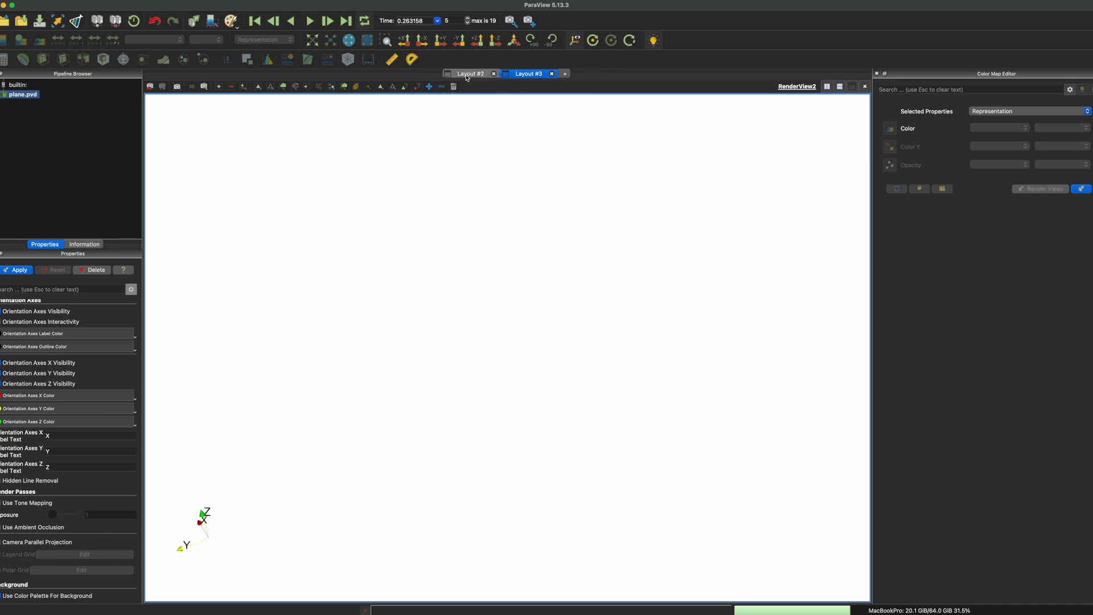
left_click(493, 74)
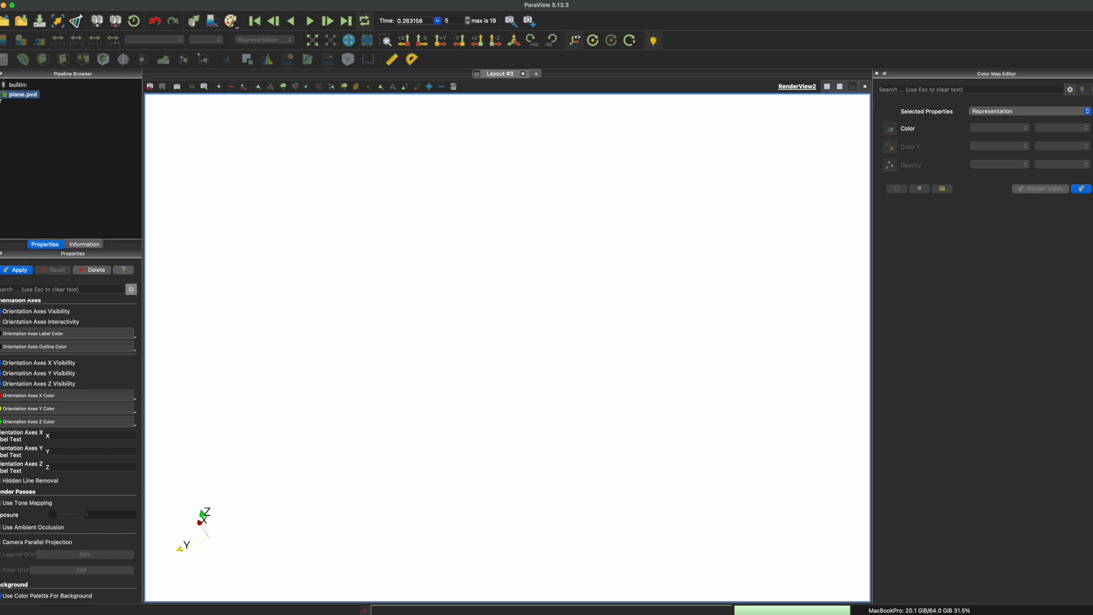
left_click(1, 95)
left_click(0, 95)
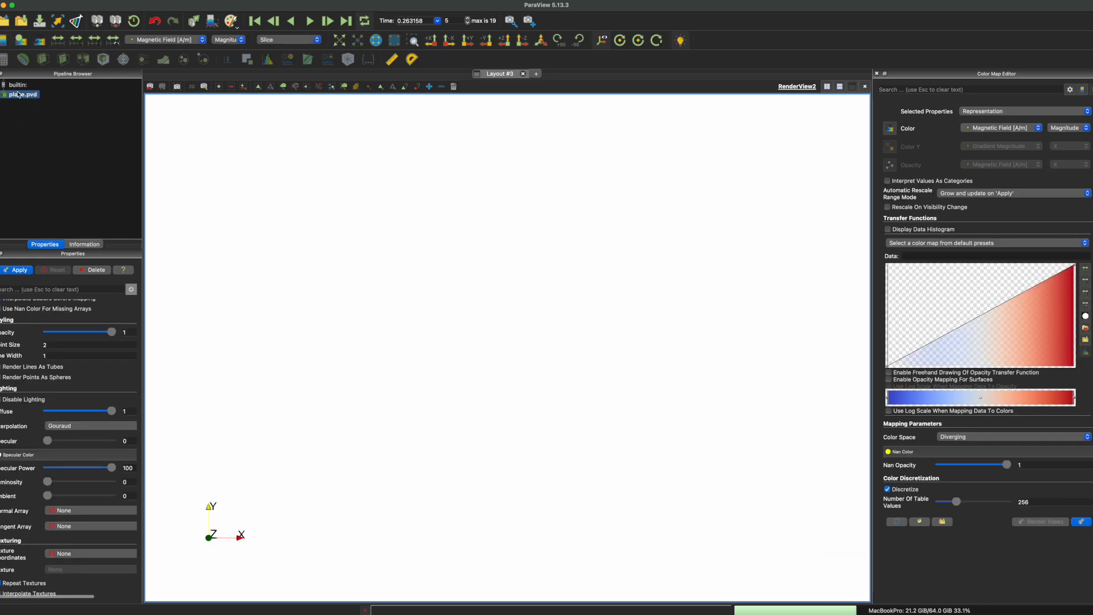
left_click(17, 269)
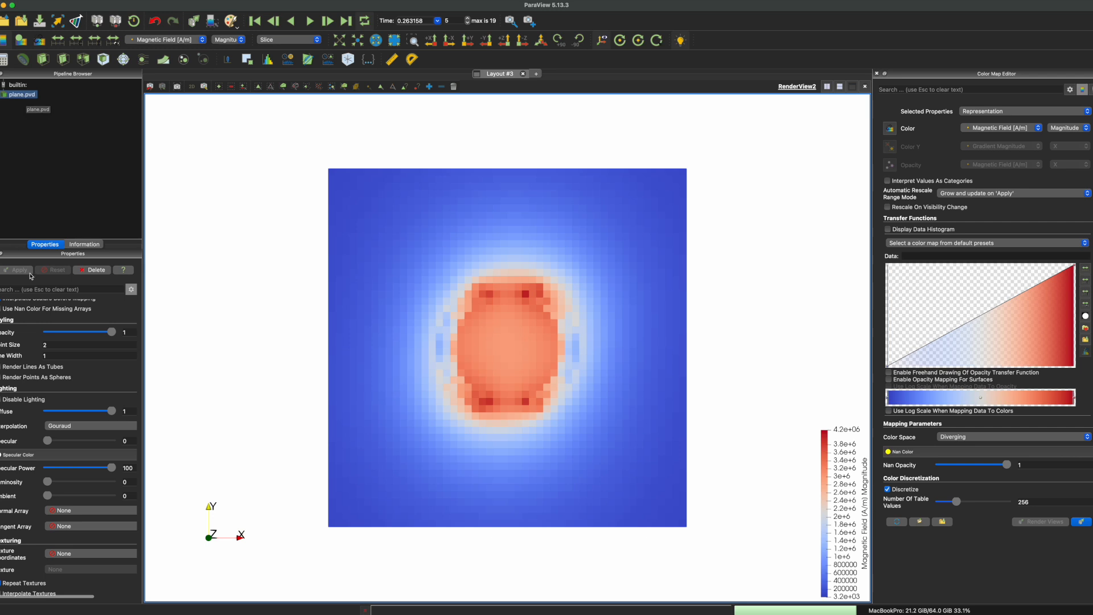
Return to time 0 and step through the magnetic field frames up to time step 12
left_click(438, 21)
left_click(423, 29)
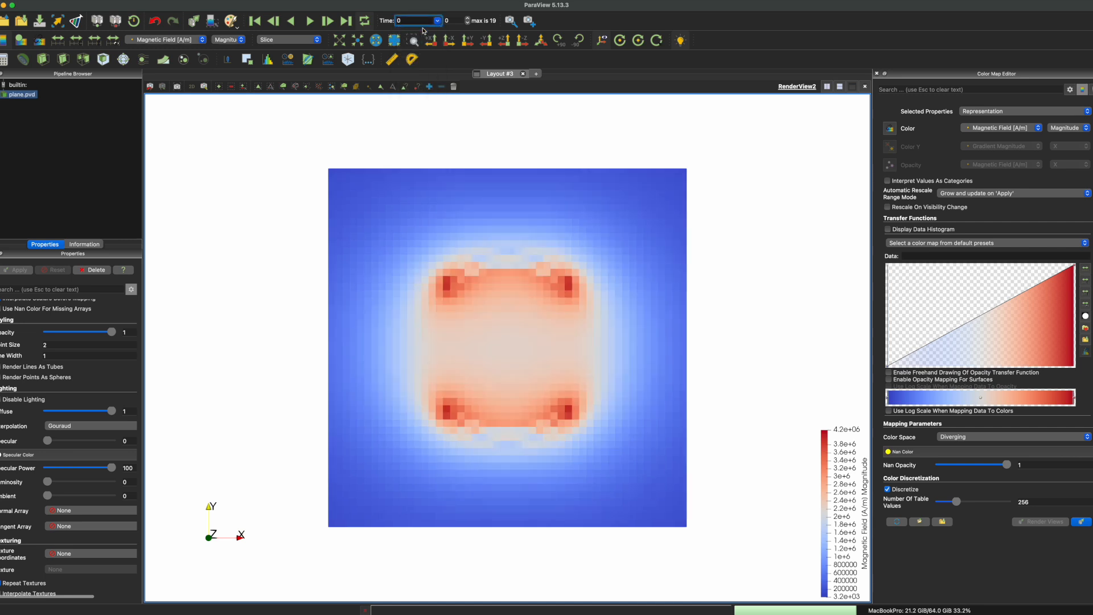
left_click(468, 19)
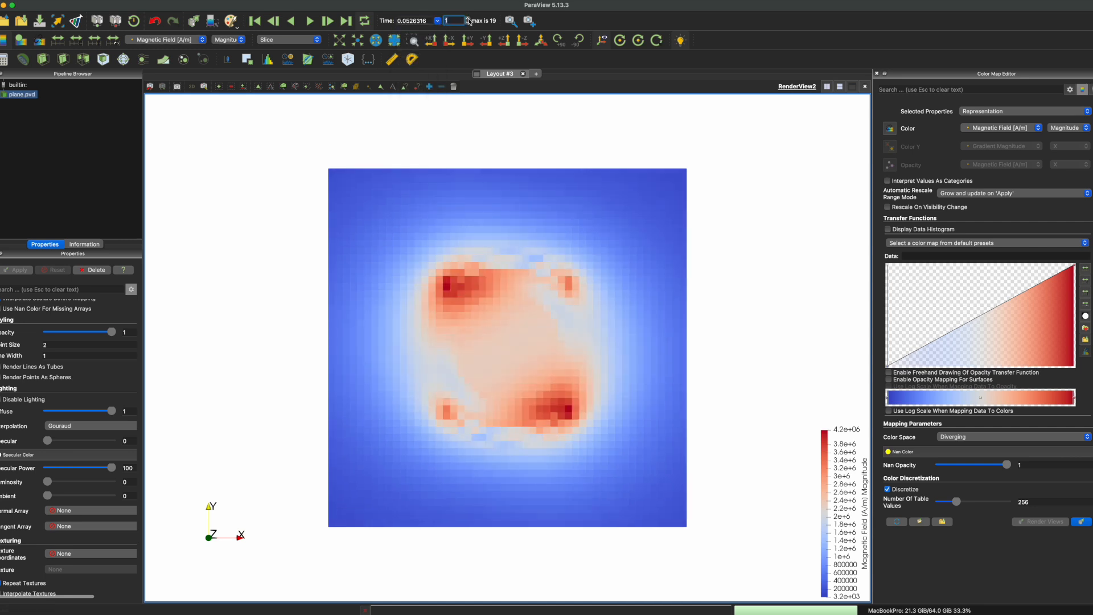
left_click(468, 18)
left_click(468, 19)
left_click(468, 19)
left_click(468, 19)
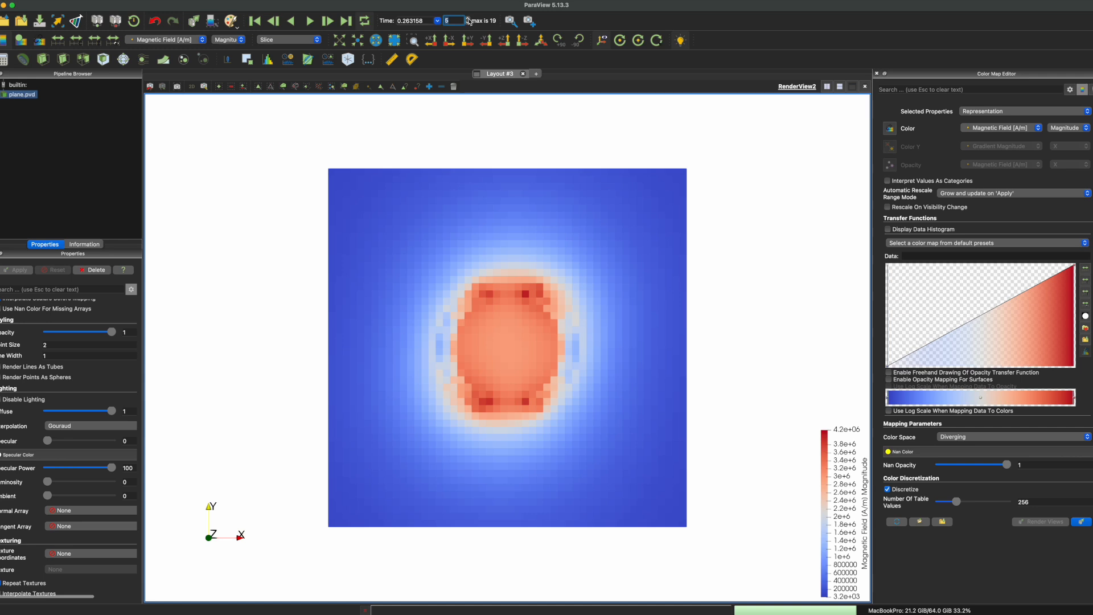
left_click(468, 19)
left_click(468, 19)
left_click(467, 18)
left_click(468, 19)
left_click(468, 19)
left_click(468, 19)
left_click(468, 19)
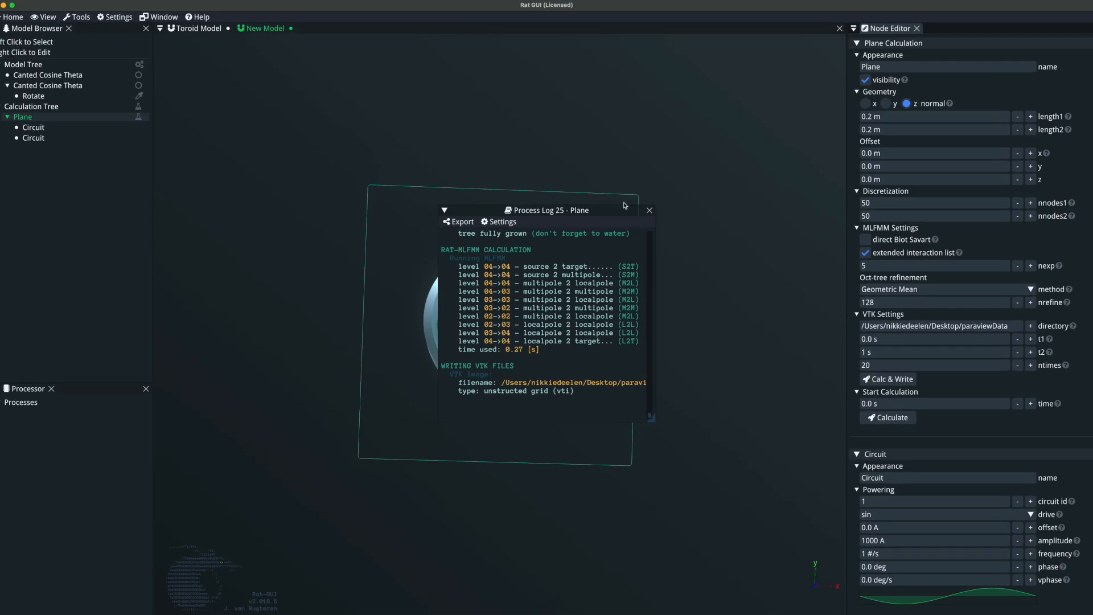
Close the Plane process log in Rat GUI and return to ParaView
left_click(649, 210)
left_click_drag(374, 356, 425, 390)
key("ctrl+Up")
left_click(328, 225)
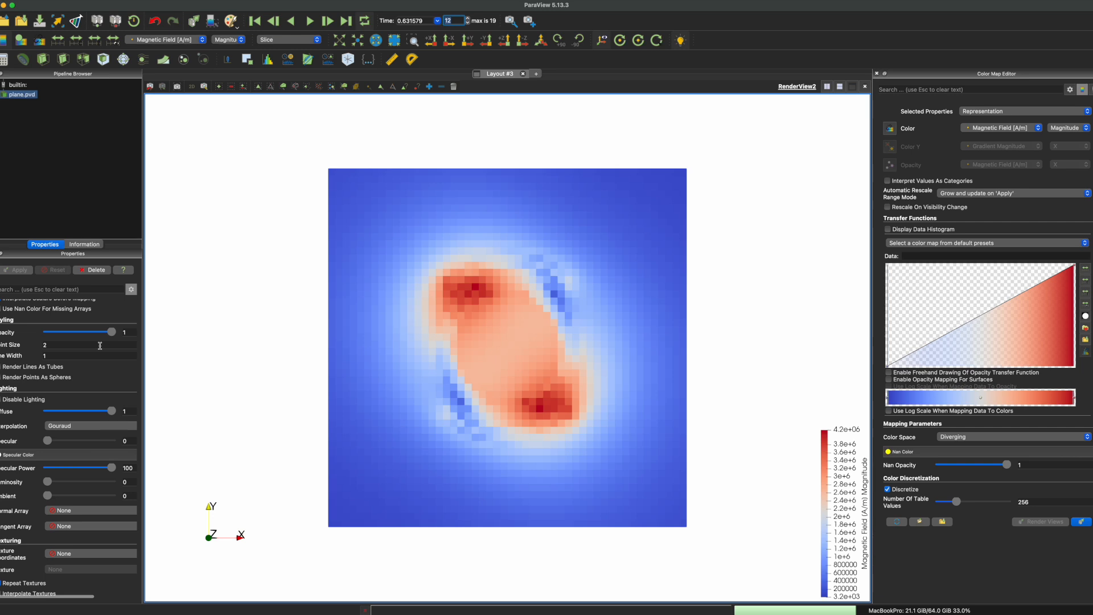
Color the plane.pvd slice by Mgn. Flux Density [T]
scroll(94, 389, "up", 3)
scroll(94, 389, "up", 4)
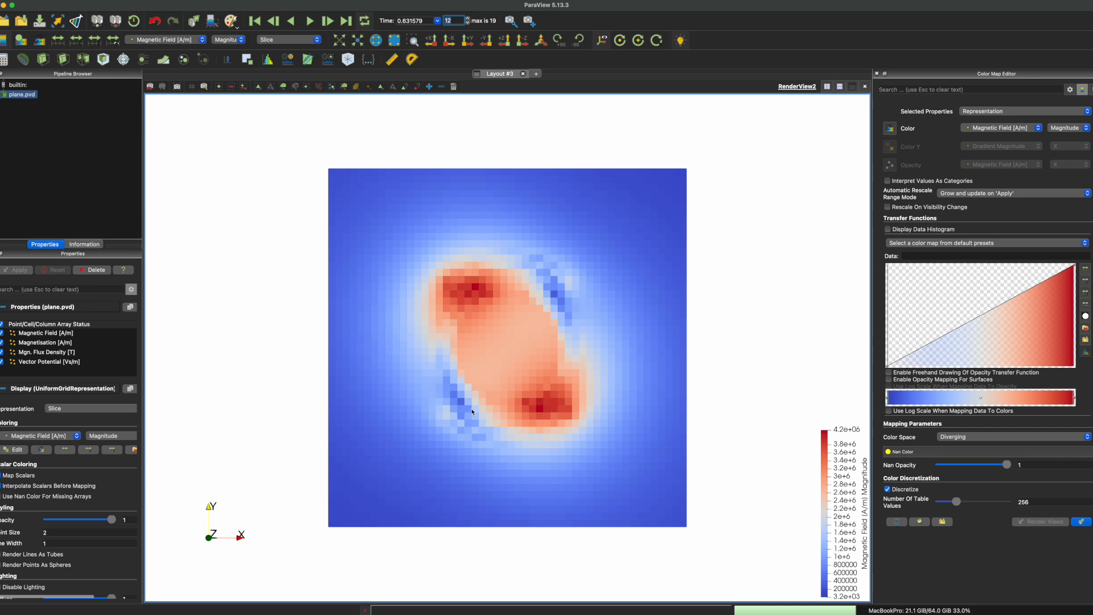
left_click(76, 436)
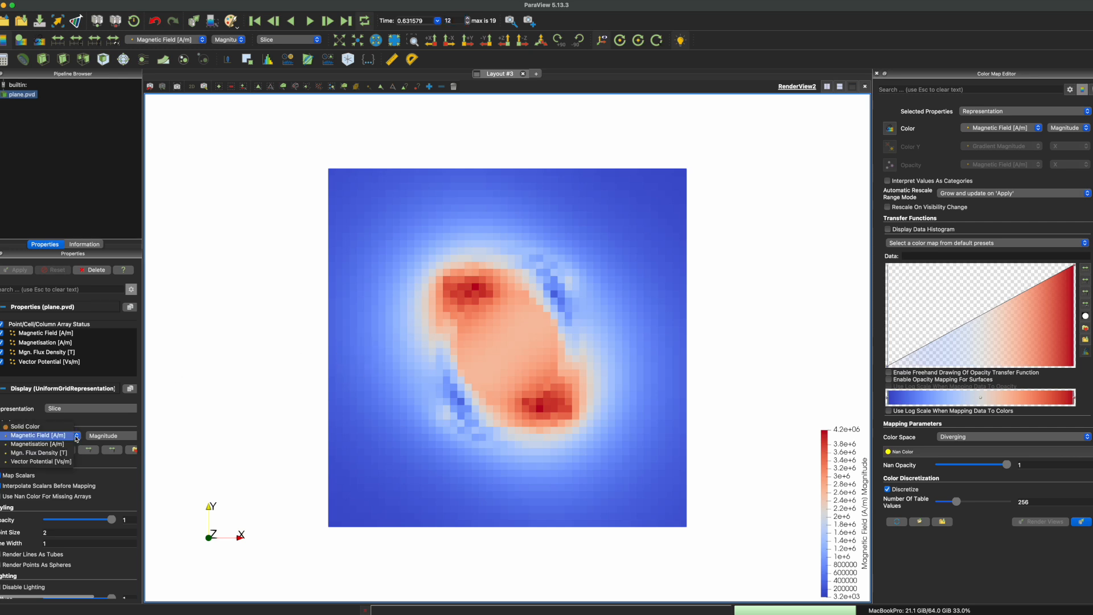
left_click(61, 453)
Color the plane.pvd slice by Magnetic Field [A/m] again
left_click(67, 438)
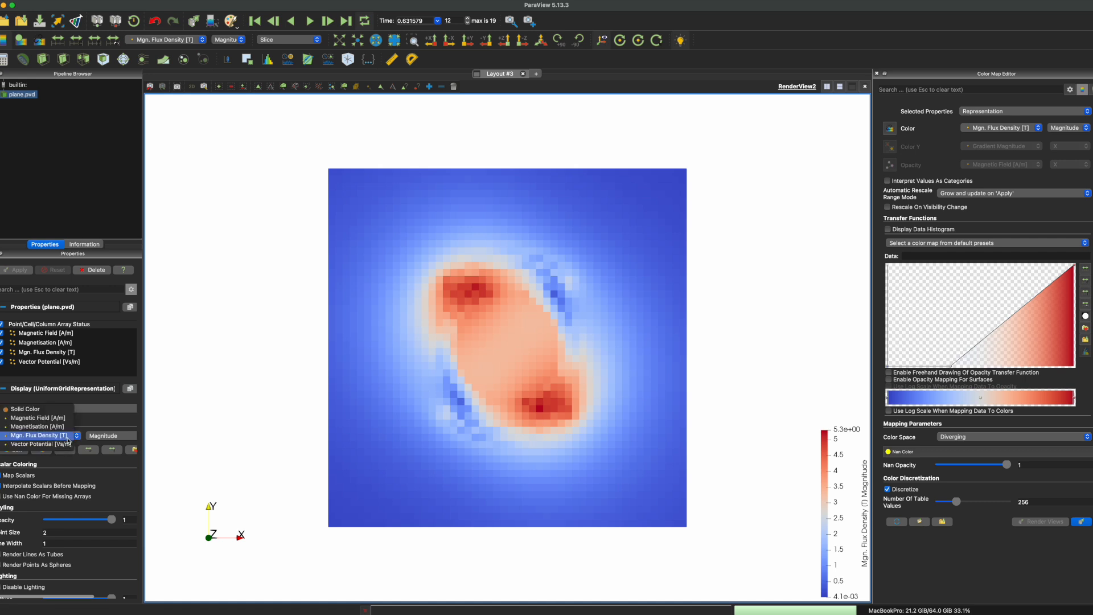
left_click(63, 418)
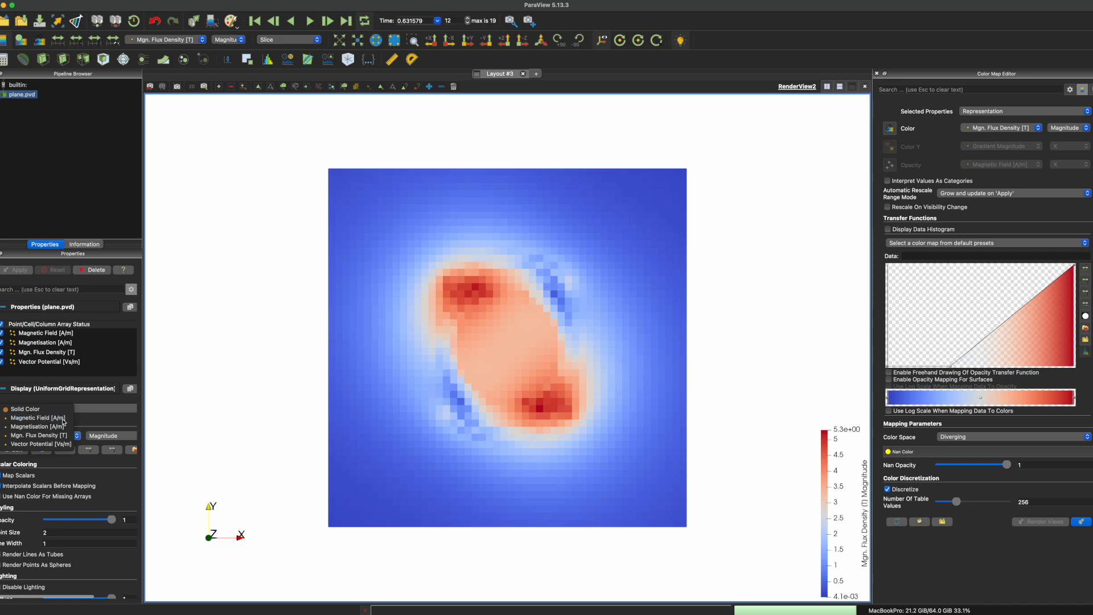
left_click(77, 437)
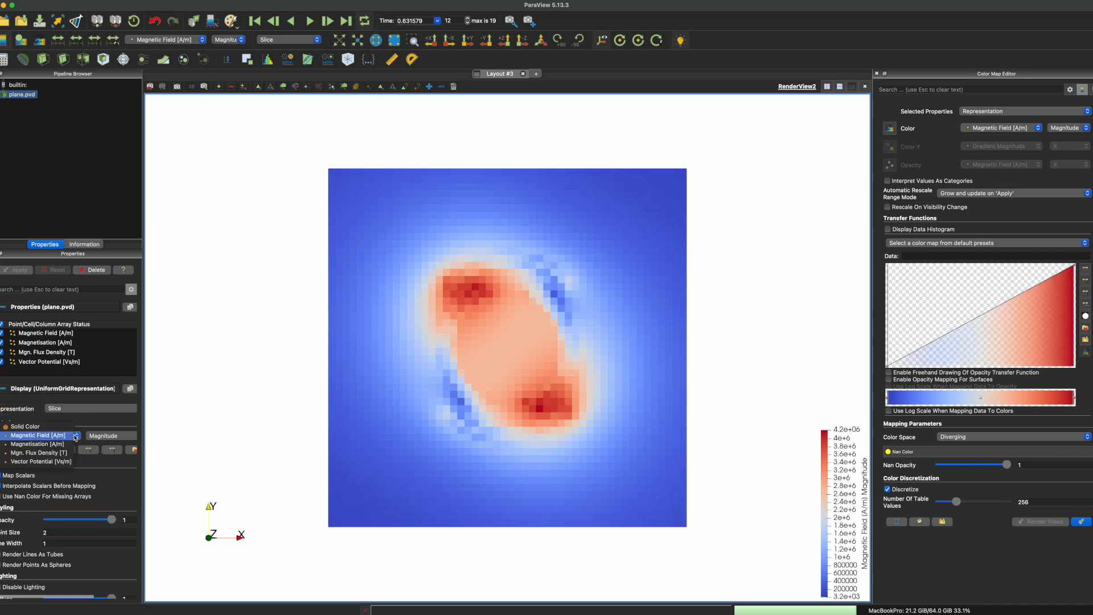
left_click(51, 436)
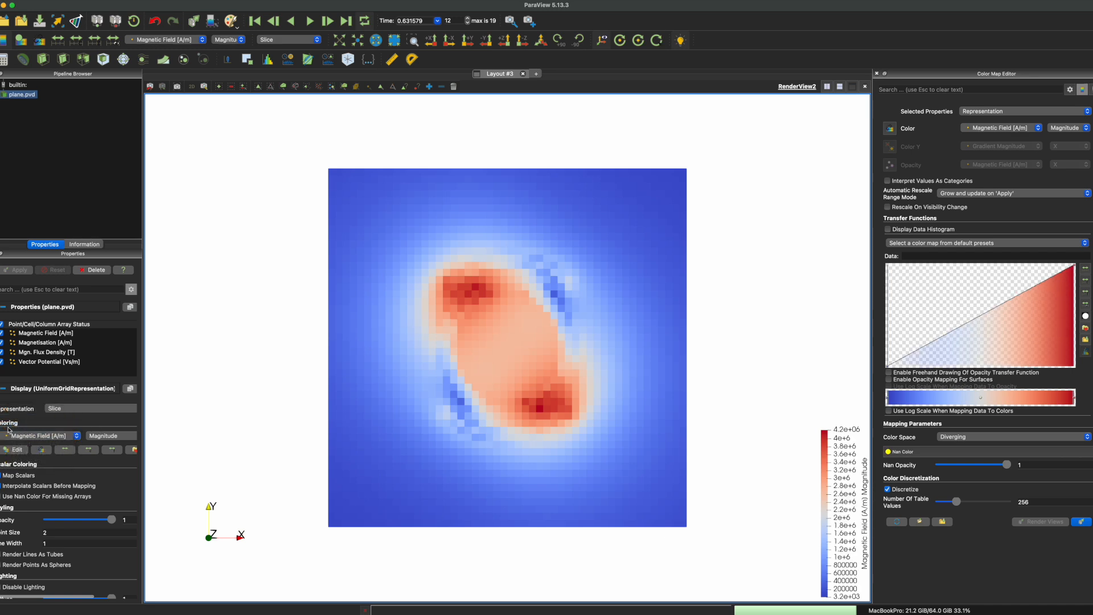
Color the plane.pvd slice by Mgn. Flux Density [T]
left_click(39, 436)
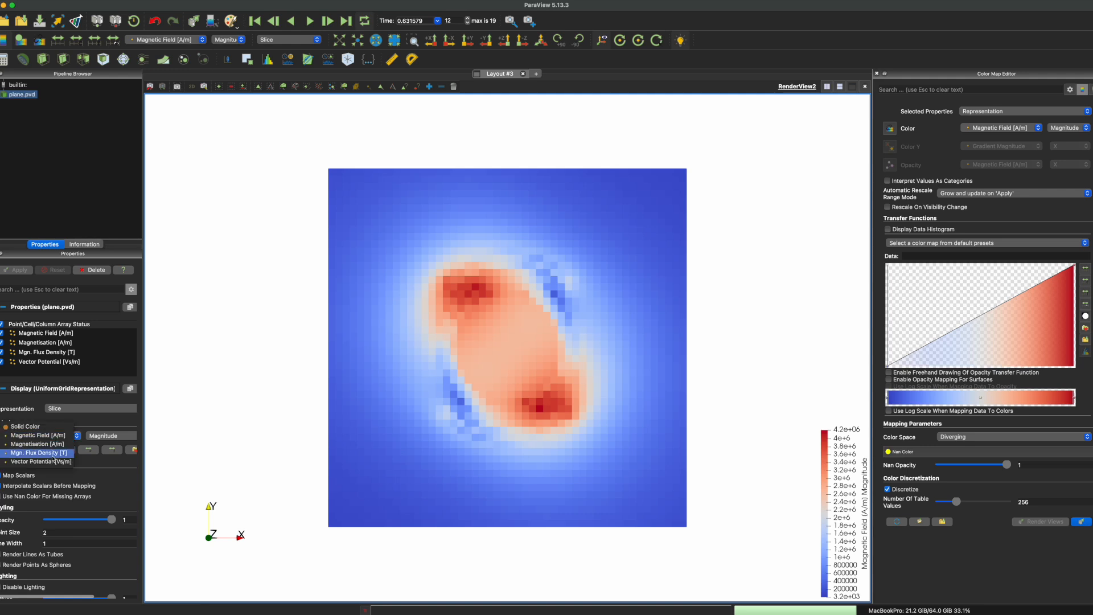
left_click(54, 454)
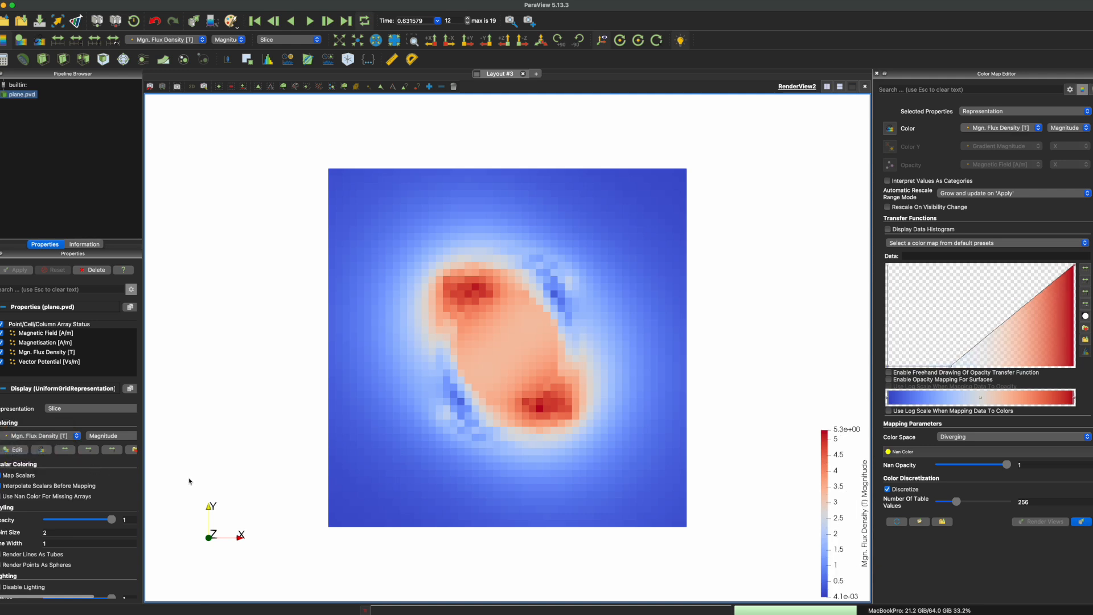
Preview the X component of the flux density coloring and return the coloring to Magnitude
scroll(100, 421, "down", 2)
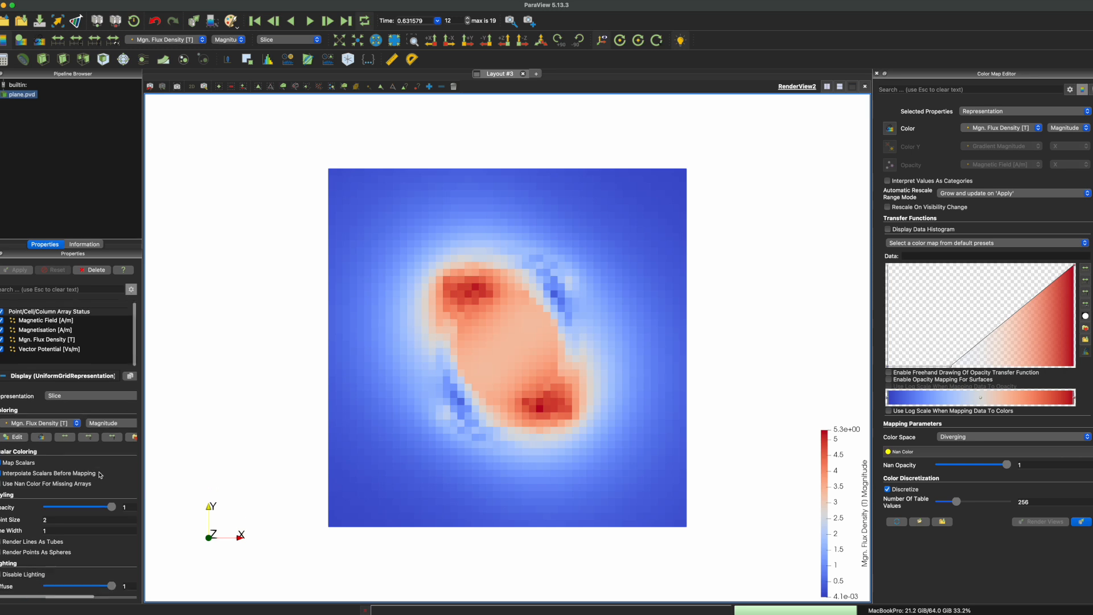
left_click(100, 410)
left_click(100, 424)
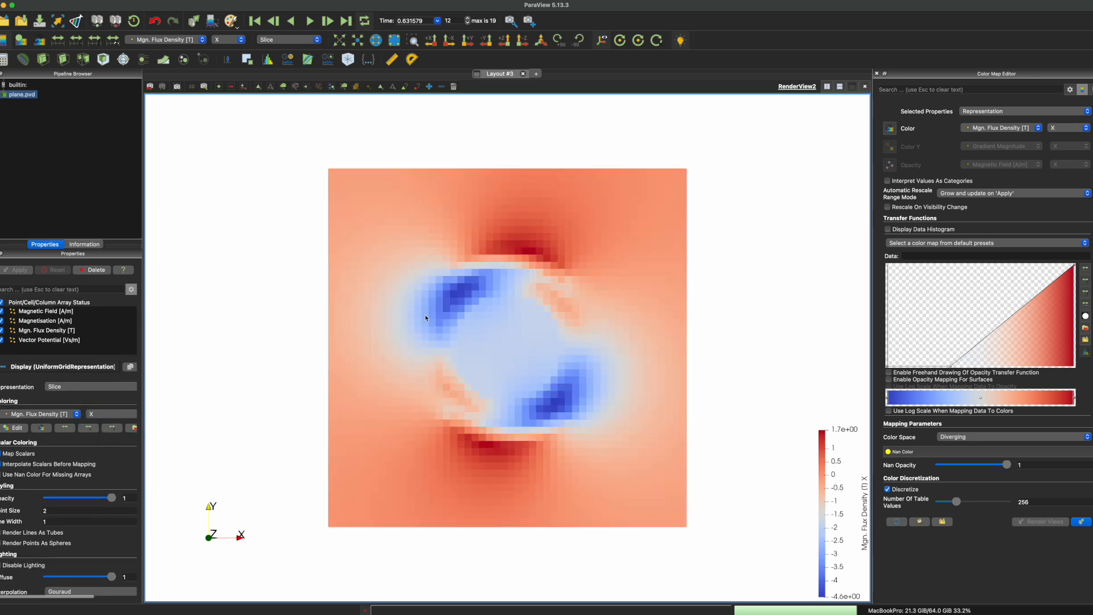
left_click(114, 414)
left_click(114, 424)
left_click(119, 415)
left_click(117, 398)
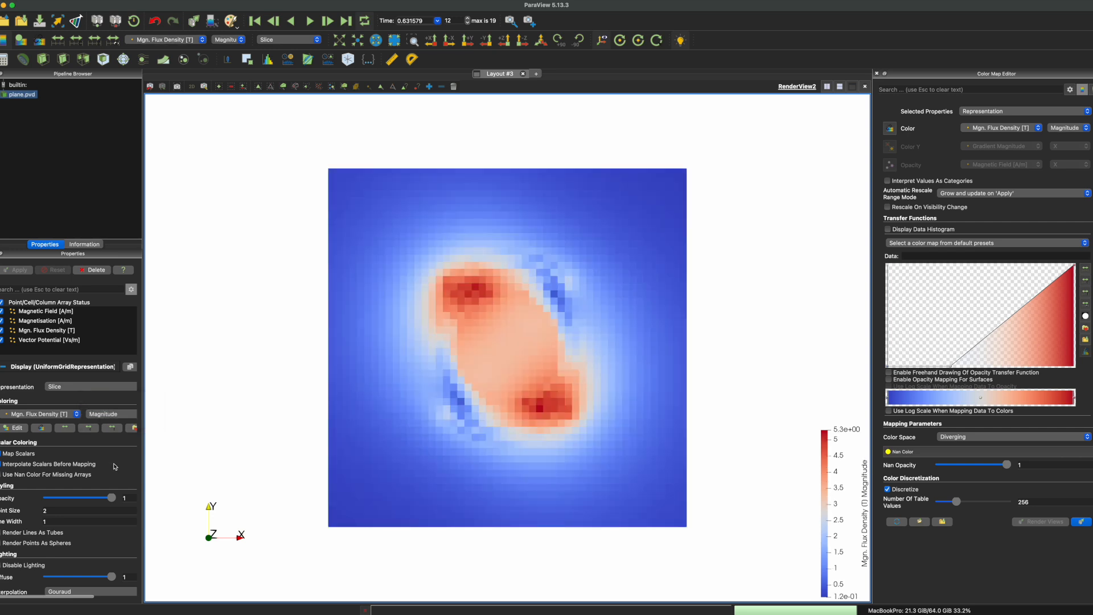
Try displaying the plane.pvd data with the Points representation
scroll(114, 463, "down", 2)
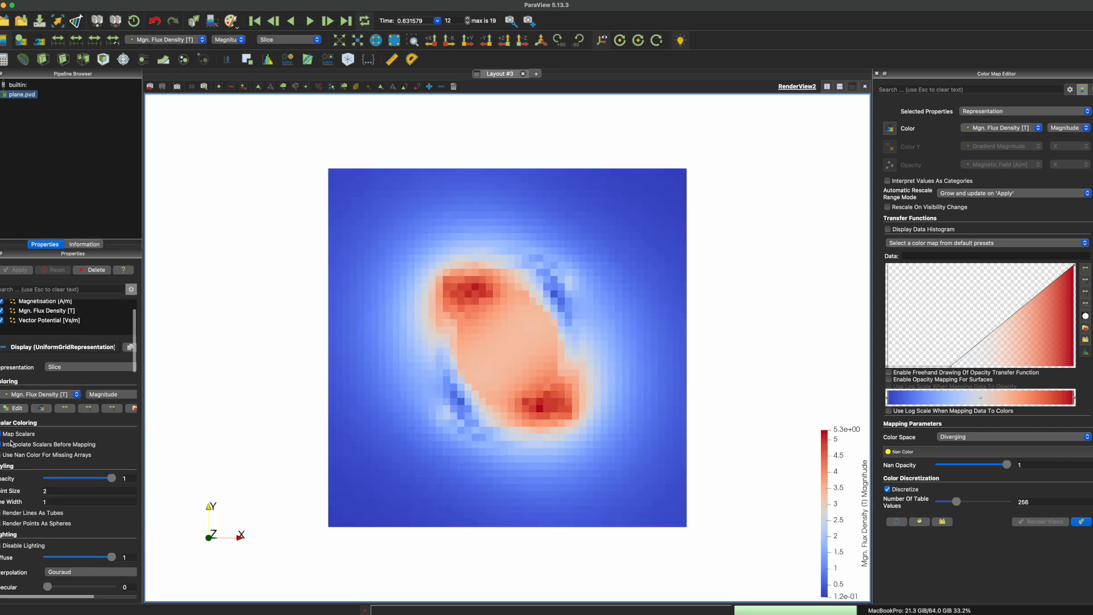
scroll(59, 427, "up", 2)
left_click(66, 388)
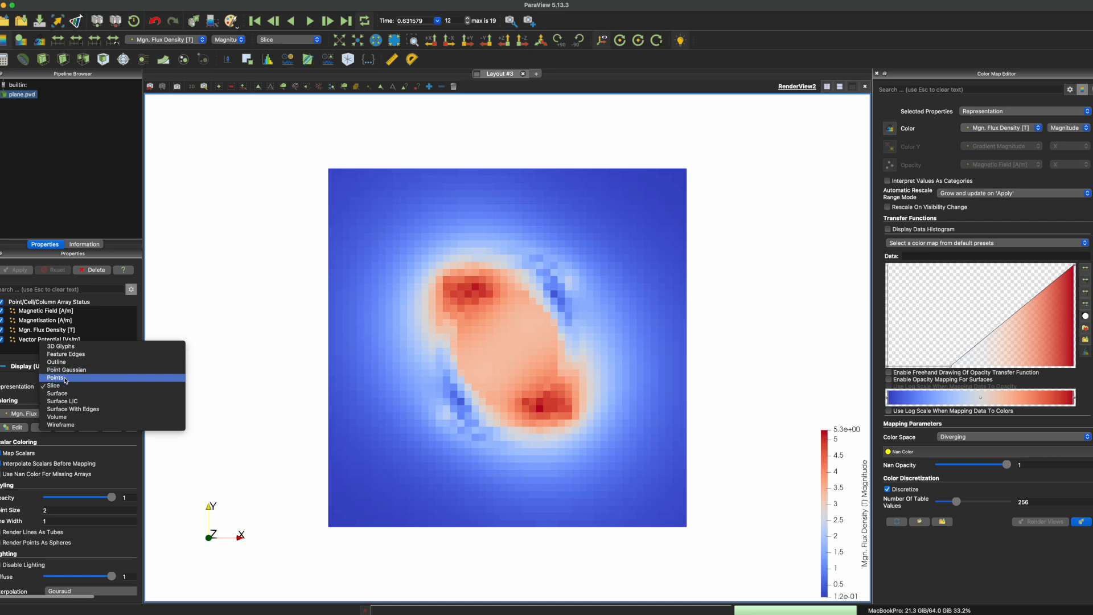
left_click(65, 379)
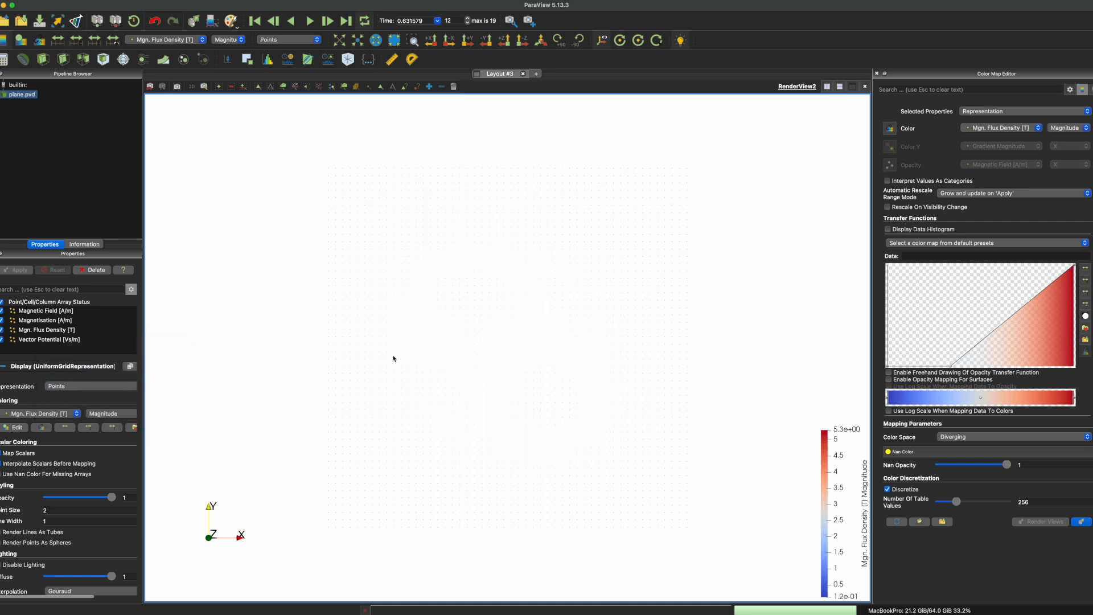
Change the representation of plane.pvd to 3D Glyphs
left_click(100, 386)
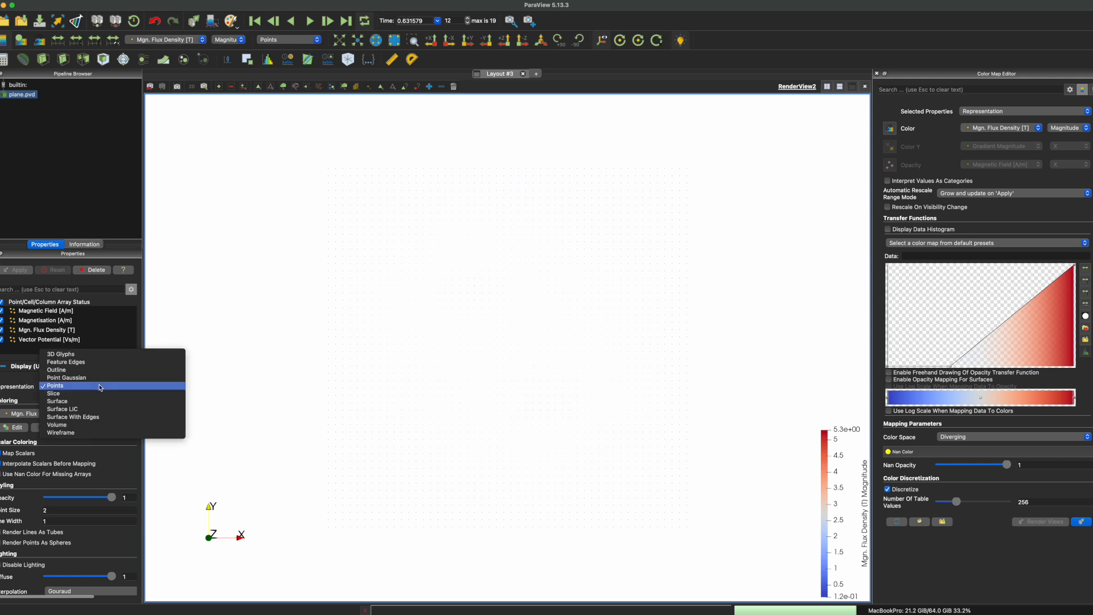
left_click(60, 354)
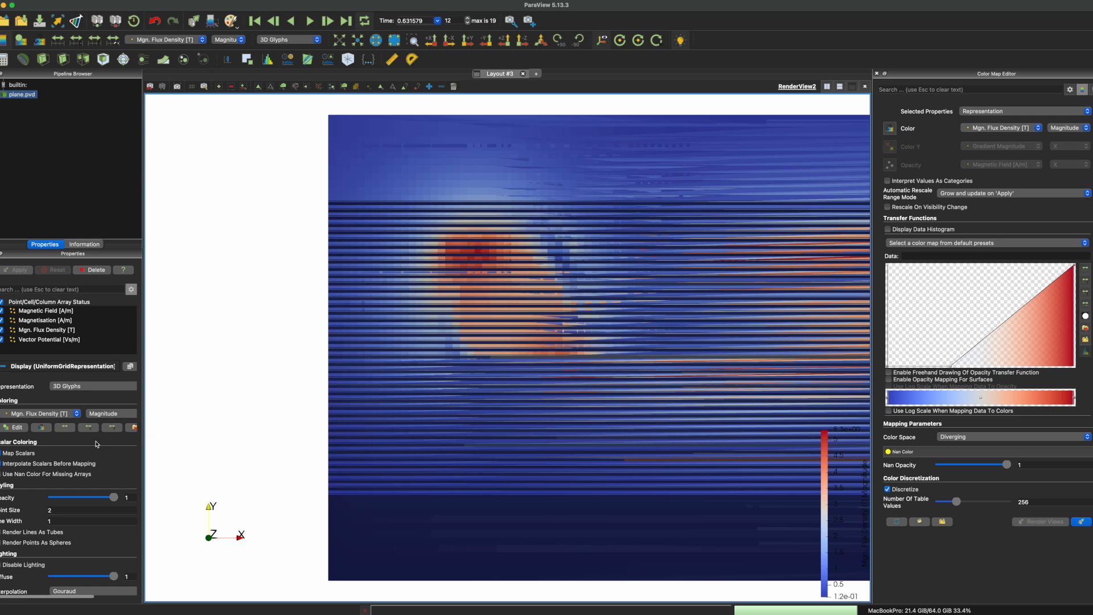
Enable orientation of the arrow glyphs in Direction mode, using Mgn. Flux Density [T] as the orientation vectors
scroll(88, 454, "down", 3)
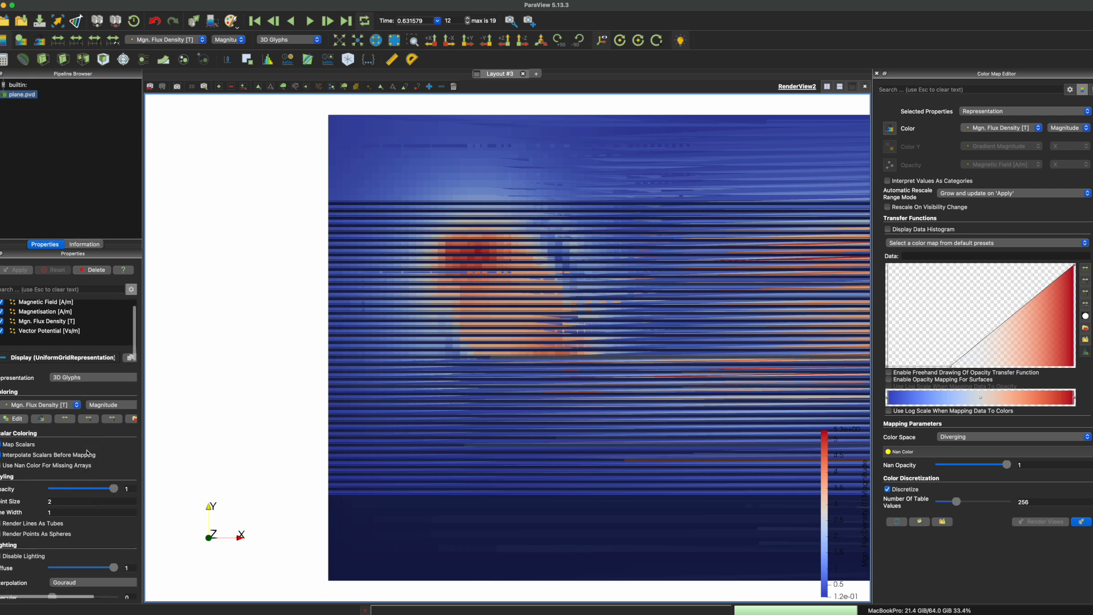
scroll(81, 436, "up", 5)
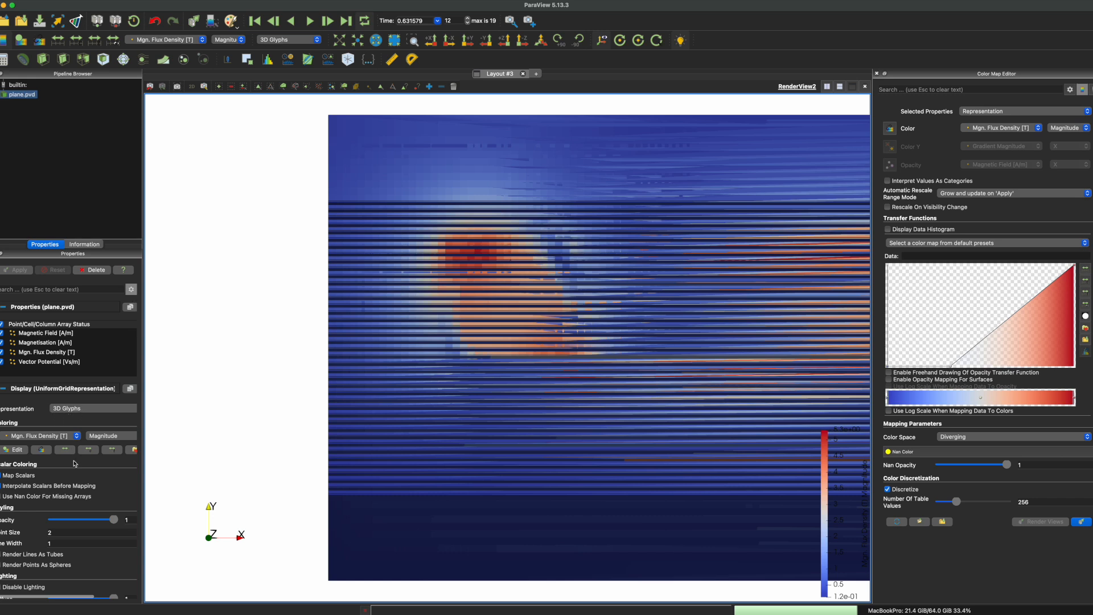
scroll(67, 413, "down", 1)
scroll(29, 454, "down", 5)
scroll(29, 453, "down", 2)
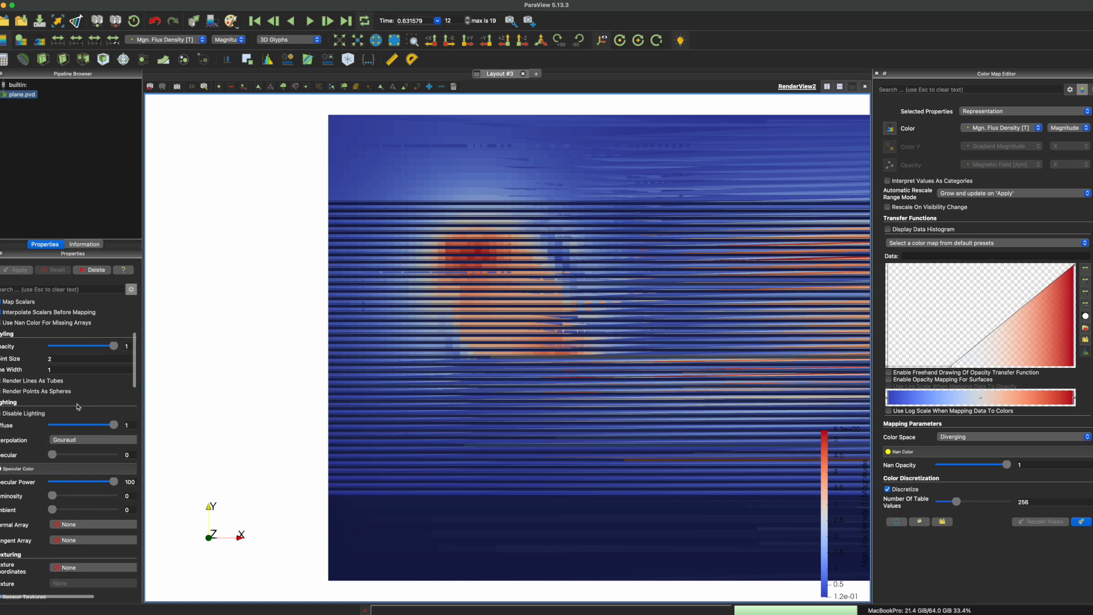
scroll(30, 455, "down", 3)
scroll(31, 453, "down", 1)
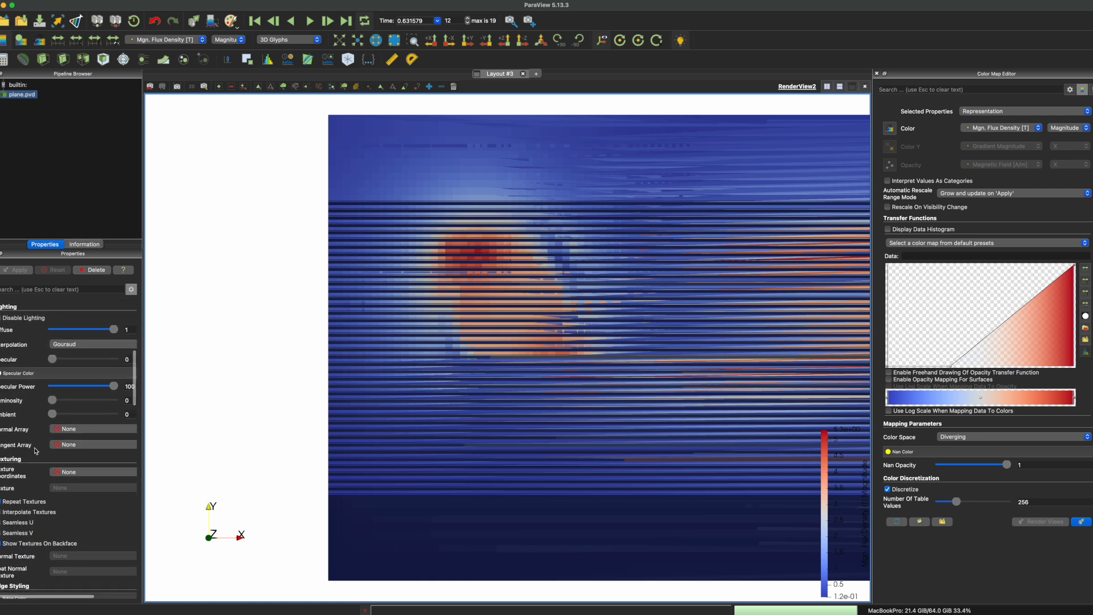
scroll(33, 454, "down", 9)
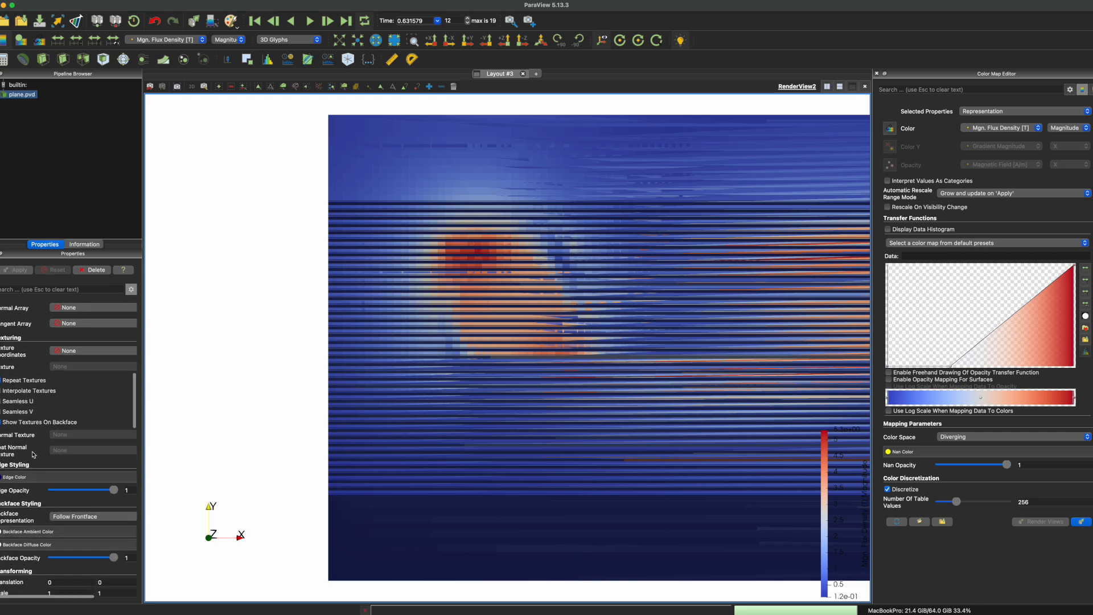
scroll(33, 453, "down", 6)
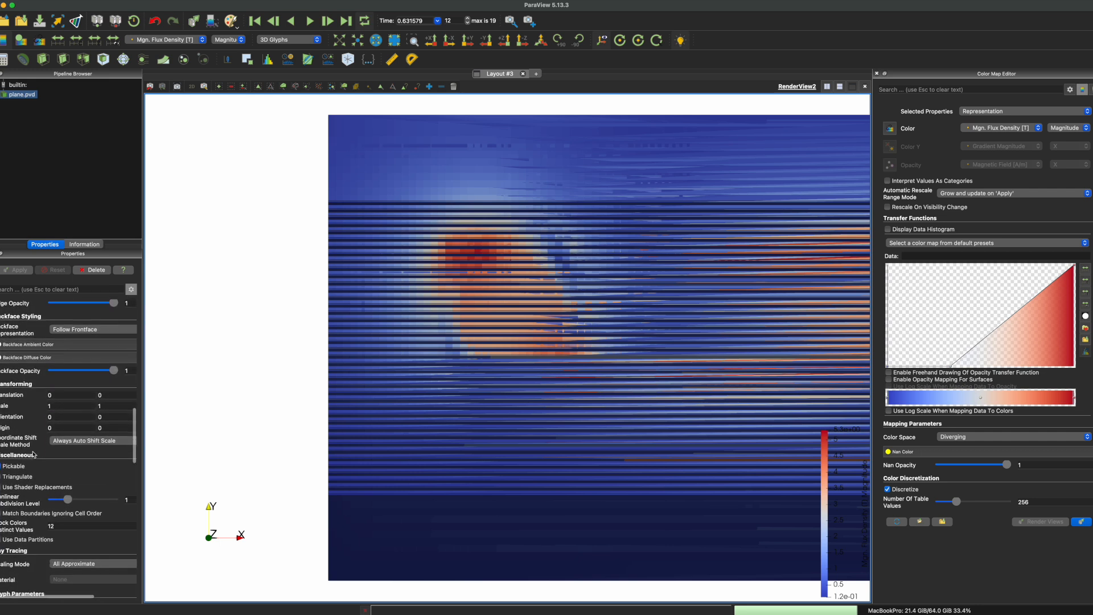
scroll(36, 455, "down", 10)
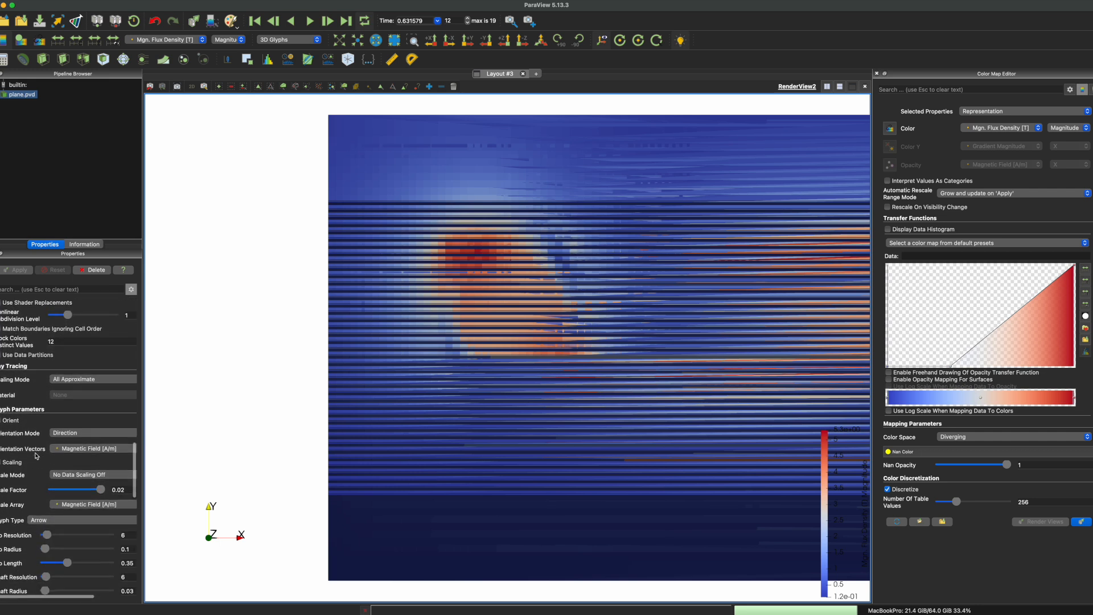
scroll(35, 455, "down", 1)
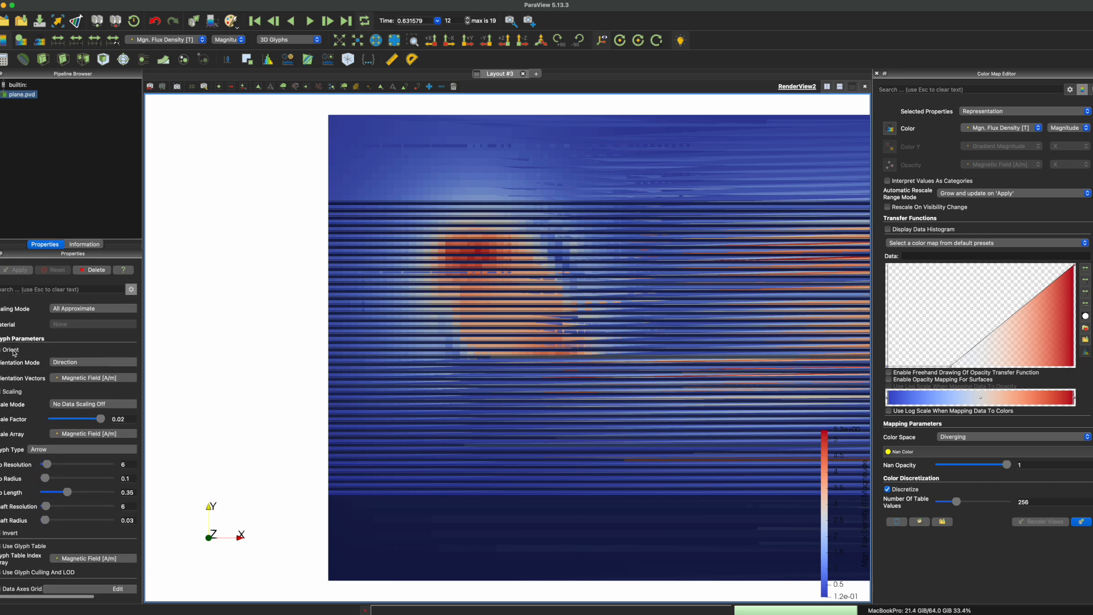
left_click(1, 350)
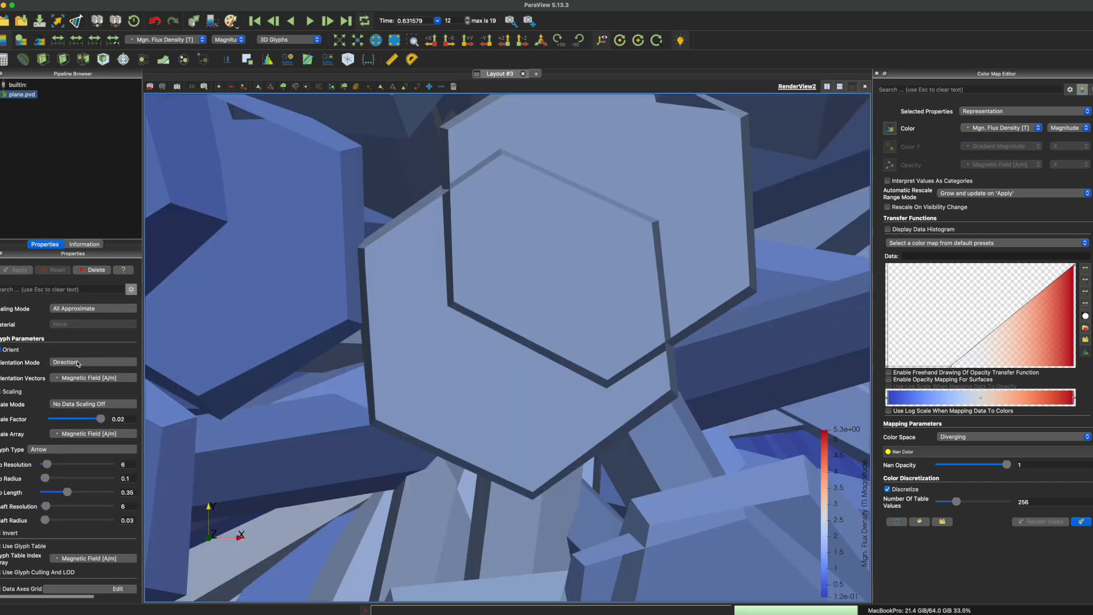
left_click(79, 365)
left_click(89, 358)
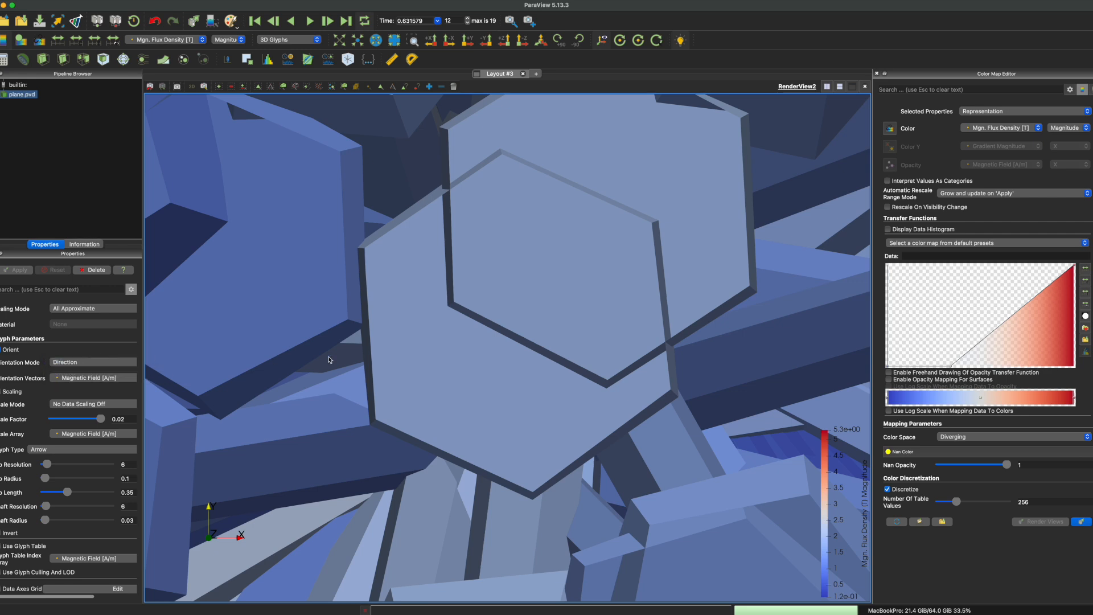
left_click(72, 378)
left_click(95, 393)
Enable glyph scaling and reduce the scale factor to 0.0052, keeping Mgn. Flux Density [T] as the orientation vectors
left_click_drag(101, 419, 61, 419)
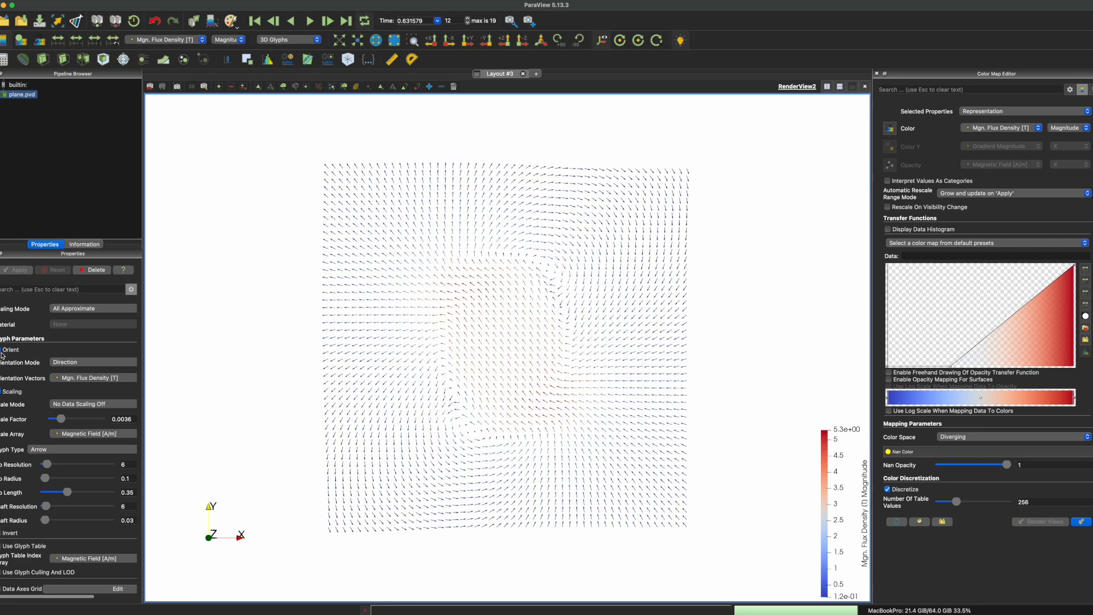
left_click(90, 365)
left_click(90, 363)
left_click(89, 379)
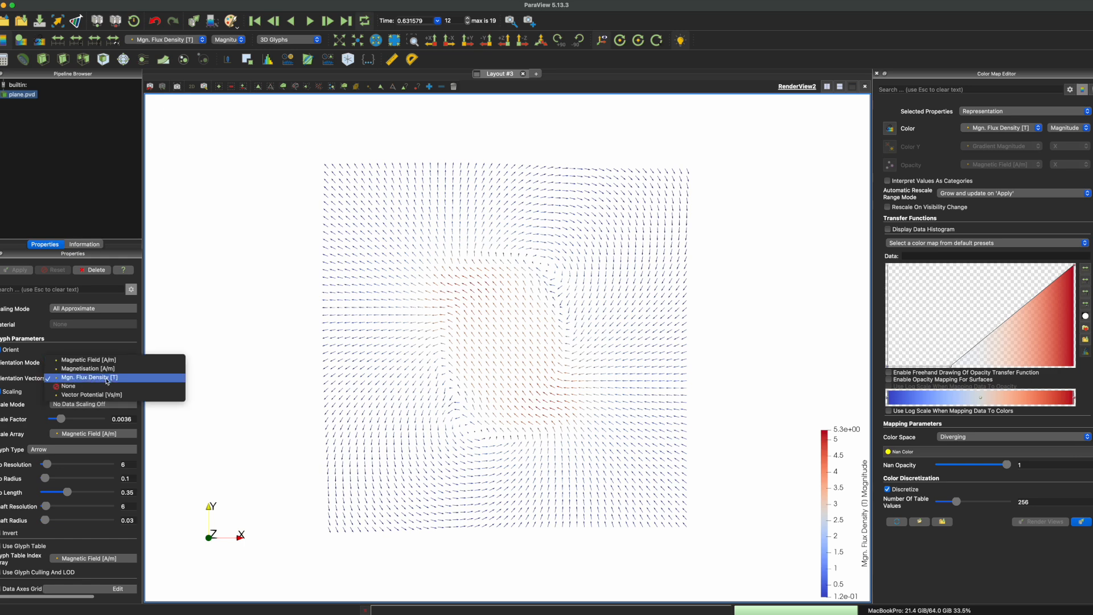
left_click(107, 380)
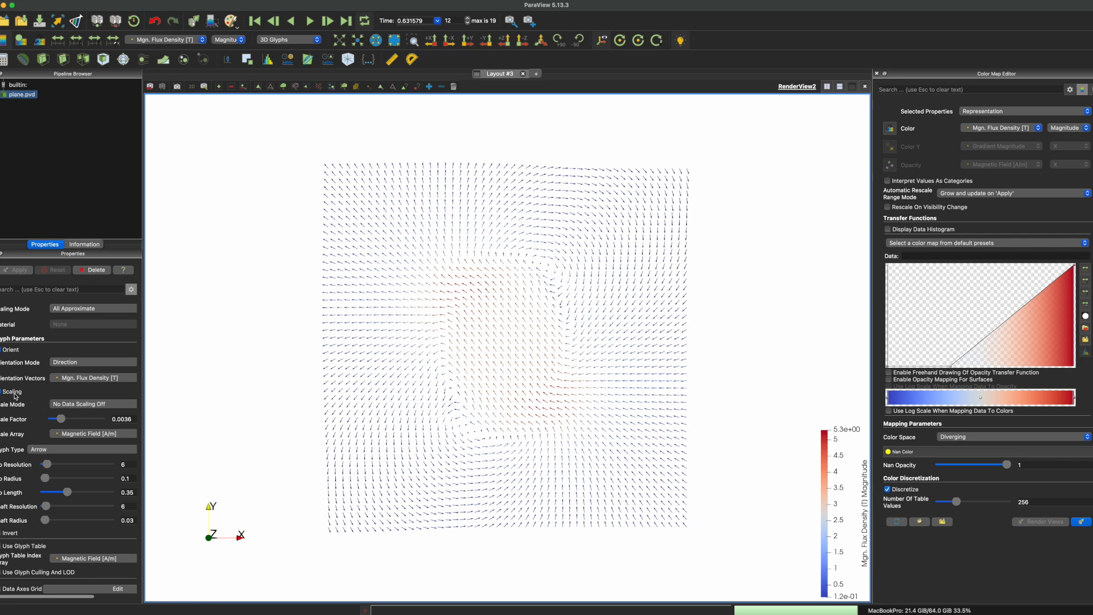
left_click_drag(64, 423, 66, 423)
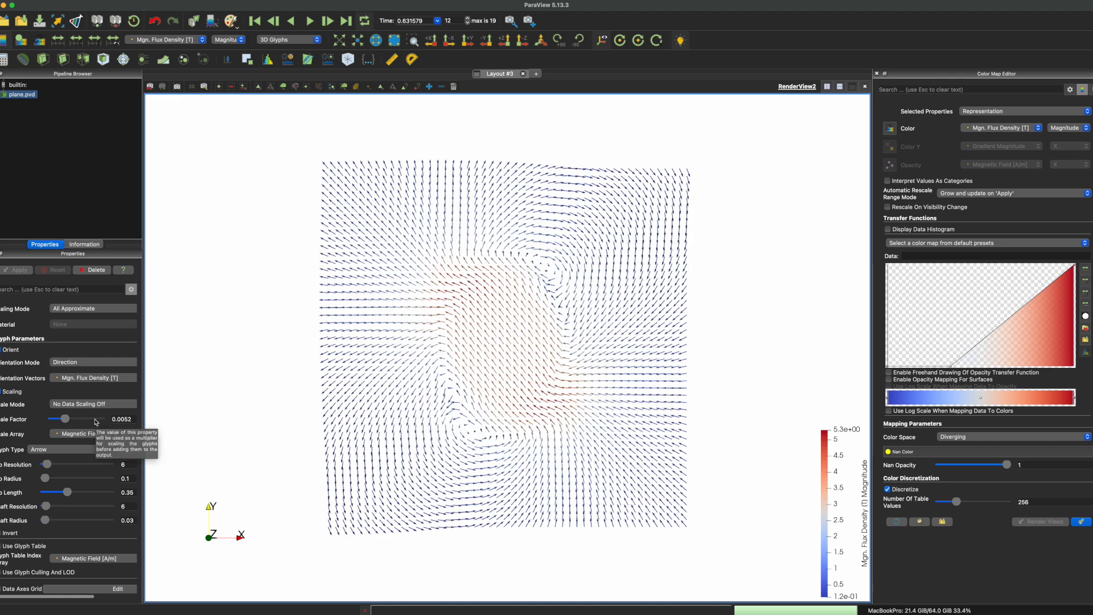
Scale the arrow glyphs by the Magnitude of Mgn. Flux Density [T] with a scale factor of 0.0026
left_click(104, 404)
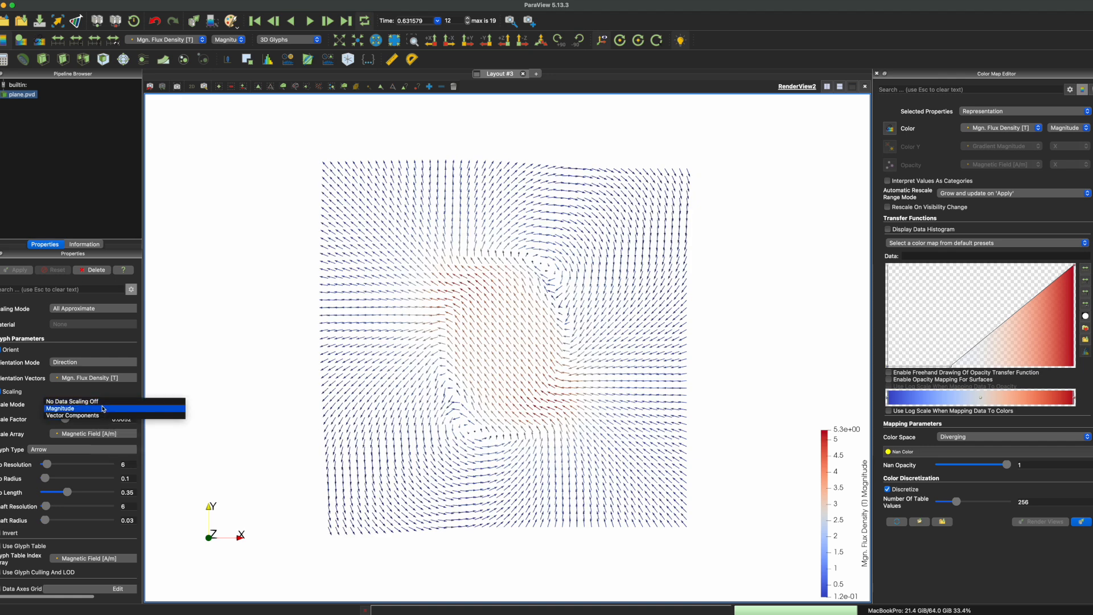
left_click(100, 409)
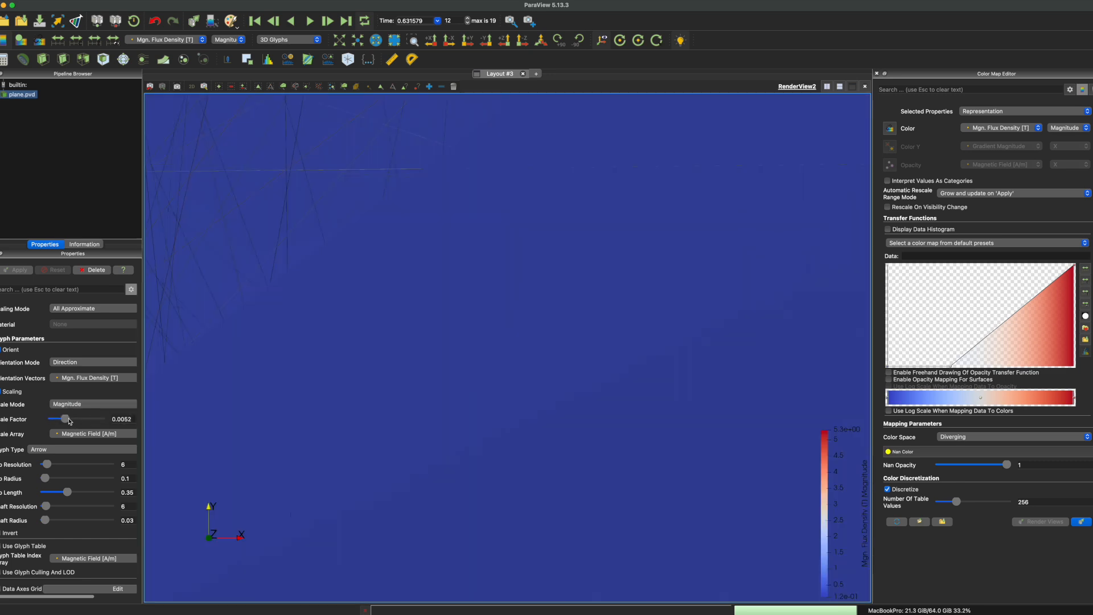
left_click_drag(67, 421, 51, 421)
left_click(76, 434)
left_click(92, 450)
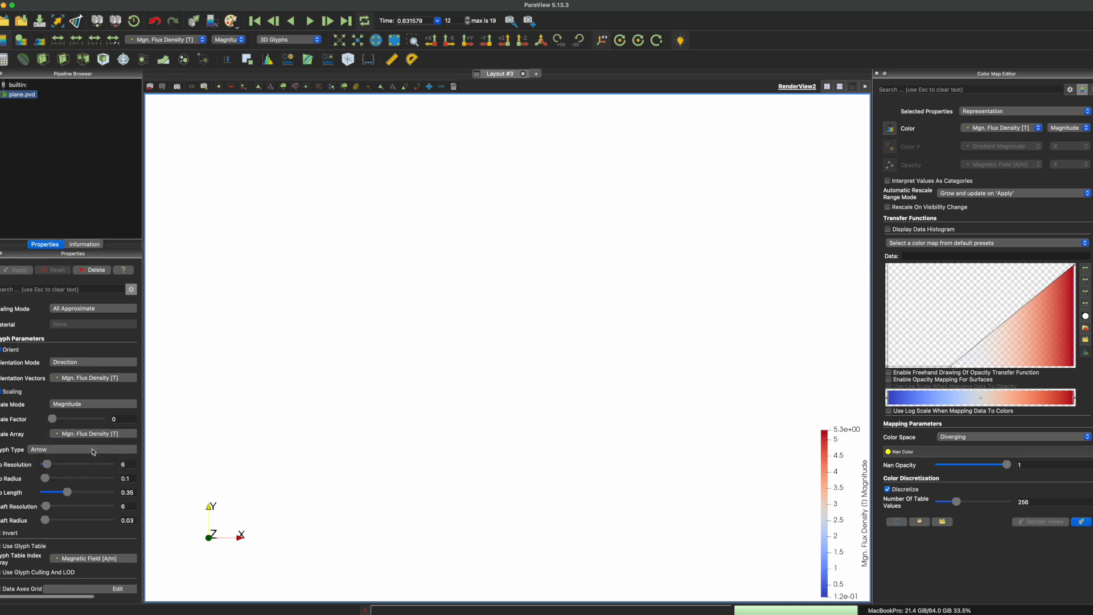
left_click_drag(56, 421, 57, 422)
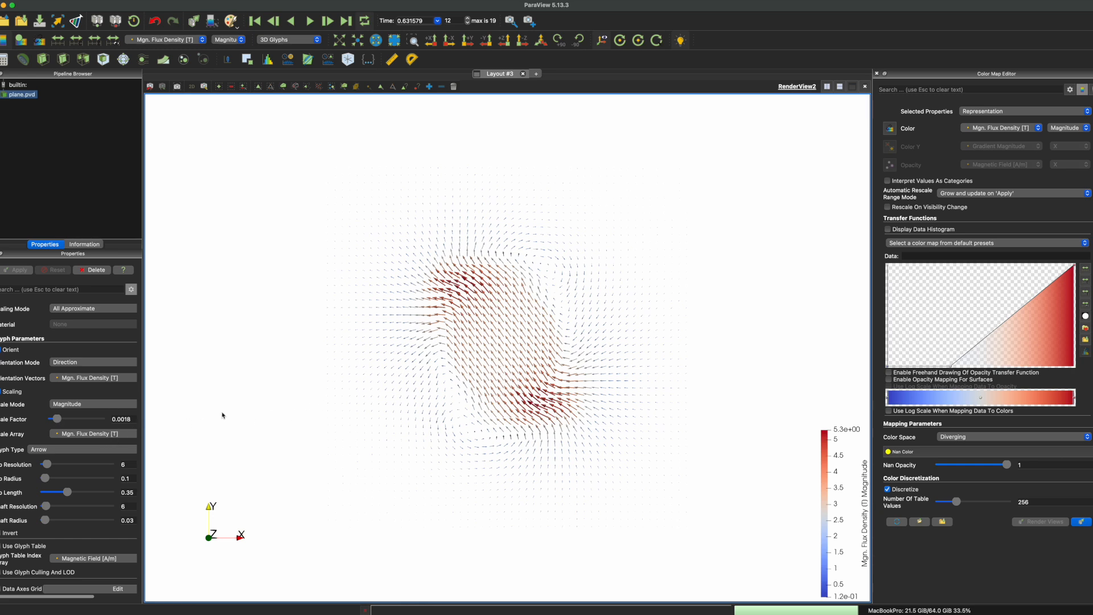
left_click_drag(58, 421, 60, 421)
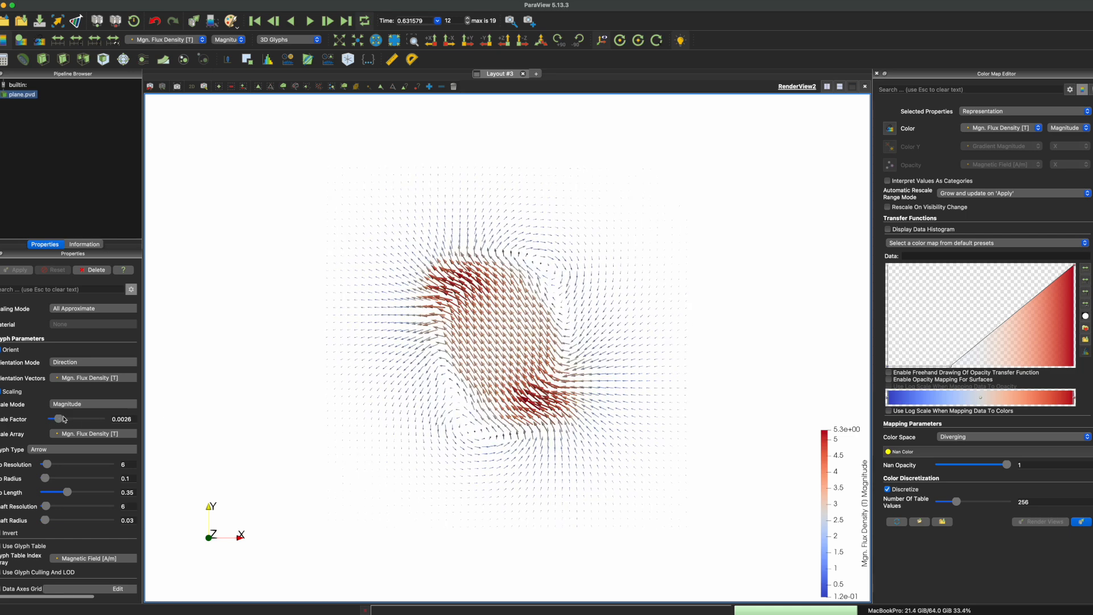
Play the arrow glyph animation in a loop from time 0 and pause it at time step 16
left_click(437, 21)
left_click(419, 17)
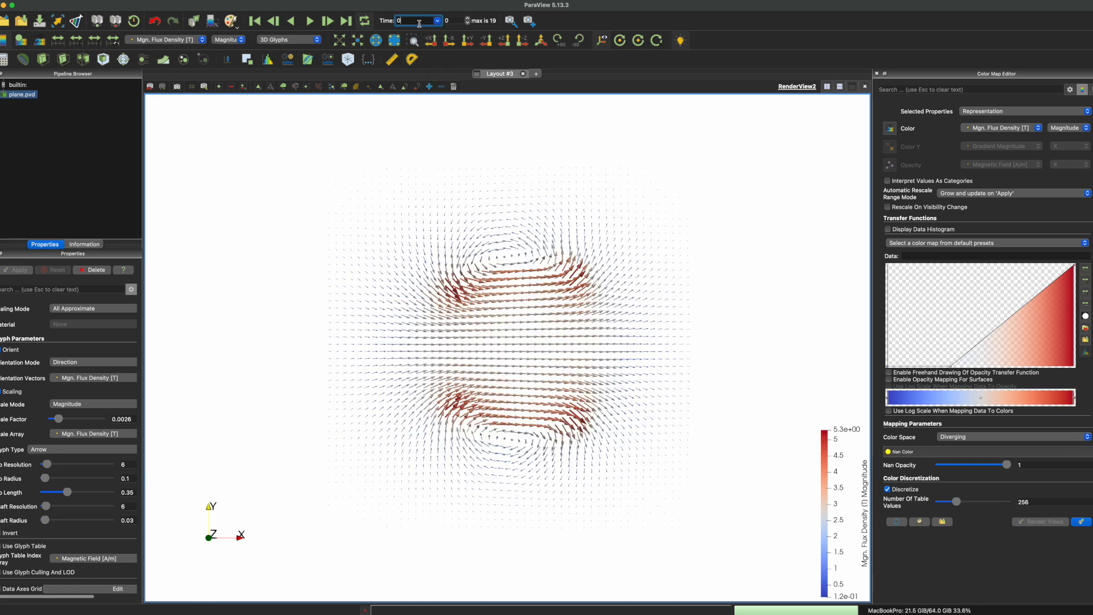
left_click(366, 24)
left_click(310, 22)
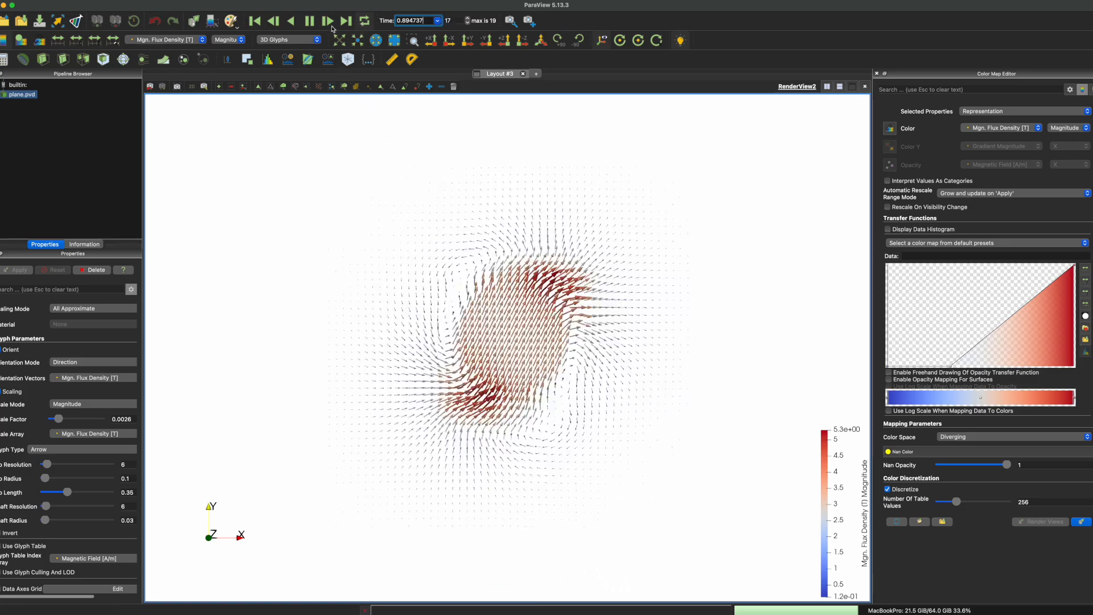
left_click(309, 21)
Move the flux density color legend beside the arrow field and widen the properties area
left_click_drag(823, 499, 721, 342)
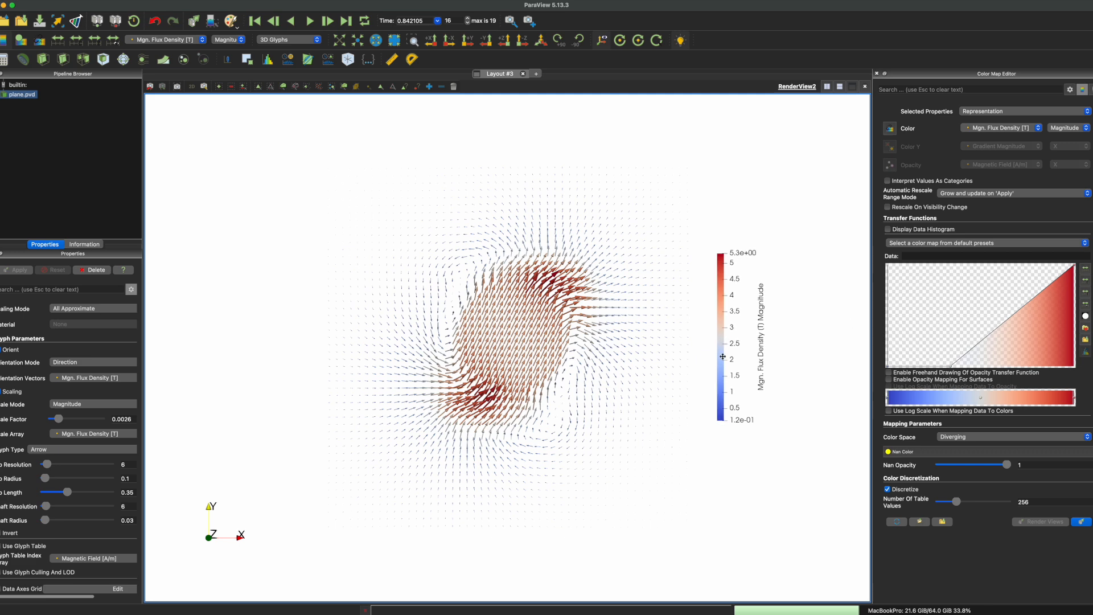
scroll(62, 433, "down", 10)
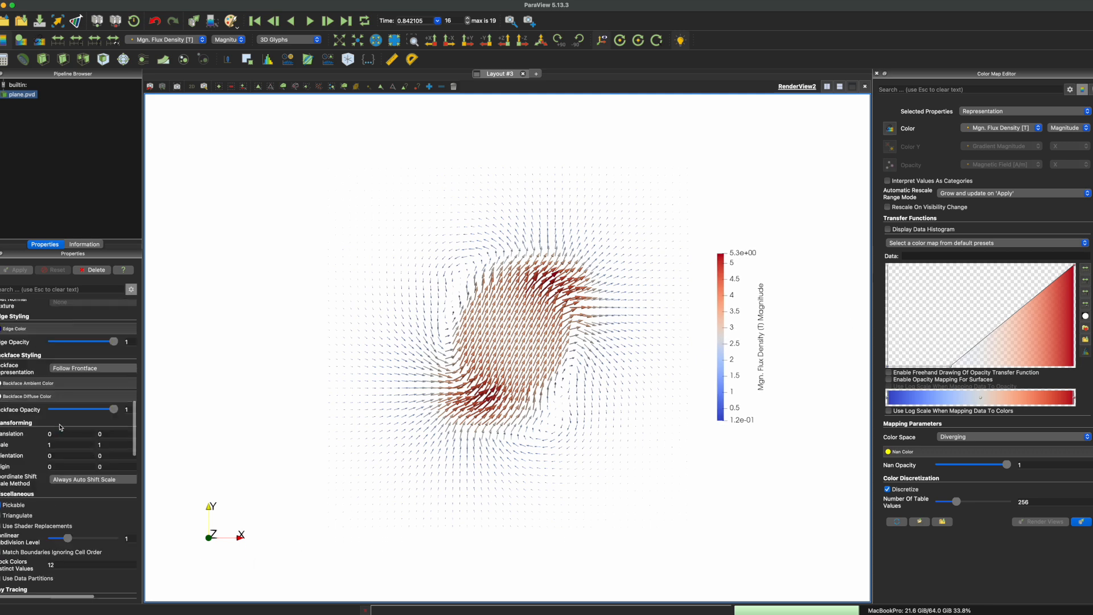
scroll(60, 427, "up", 15)
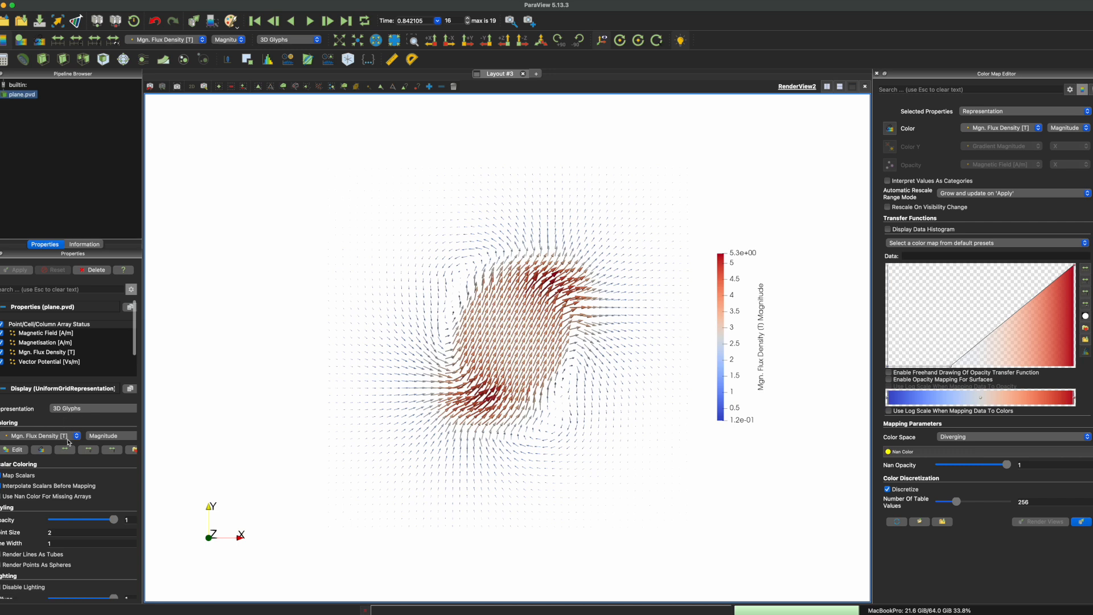
left_click_drag(144, 444, 182, 444)
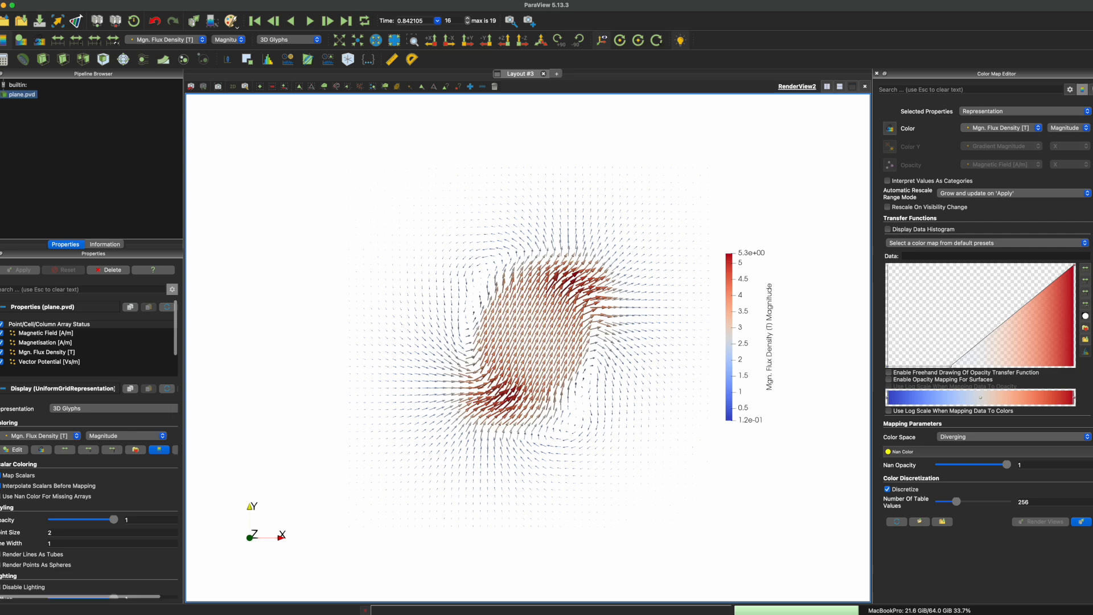
Widen the properties area and set the color legend's title to "B [T]"
left_click_drag(184, 435, 206, 434)
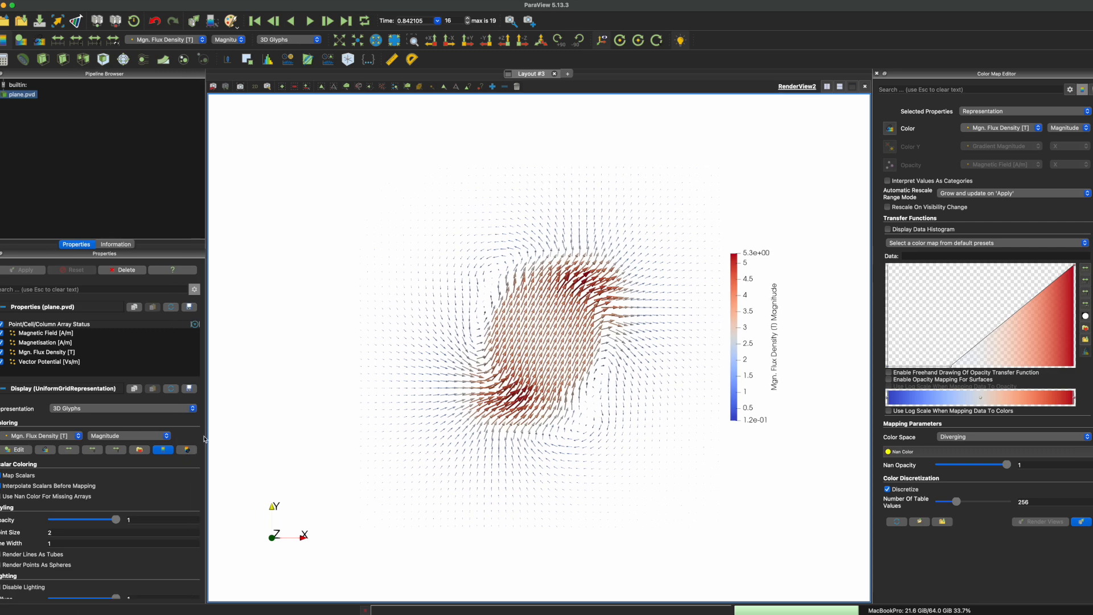
left_click(189, 450)
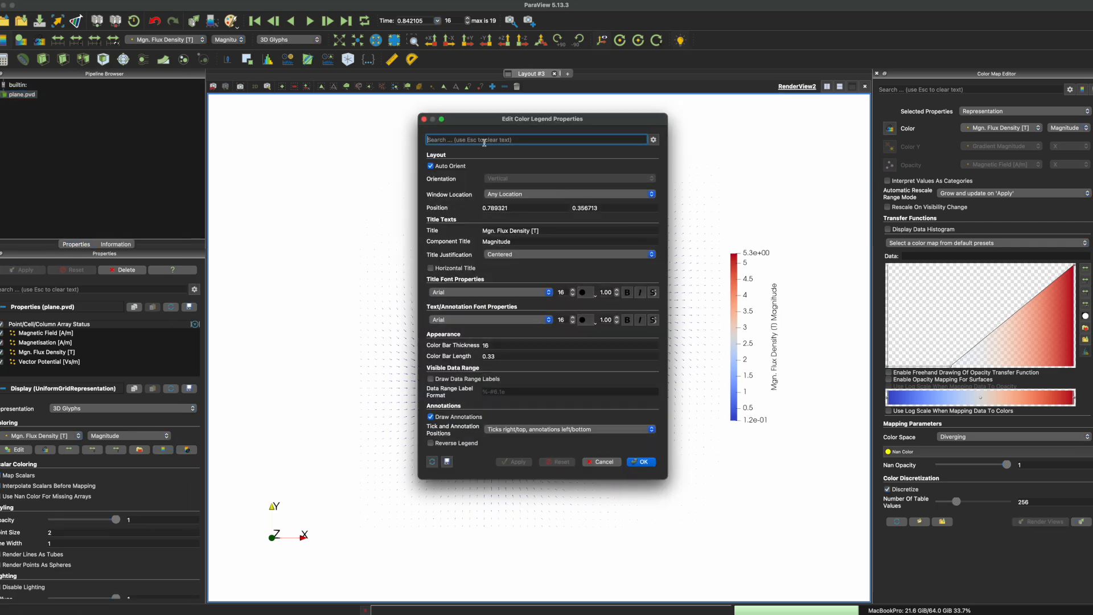
triple_click(550, 230)
type("B")
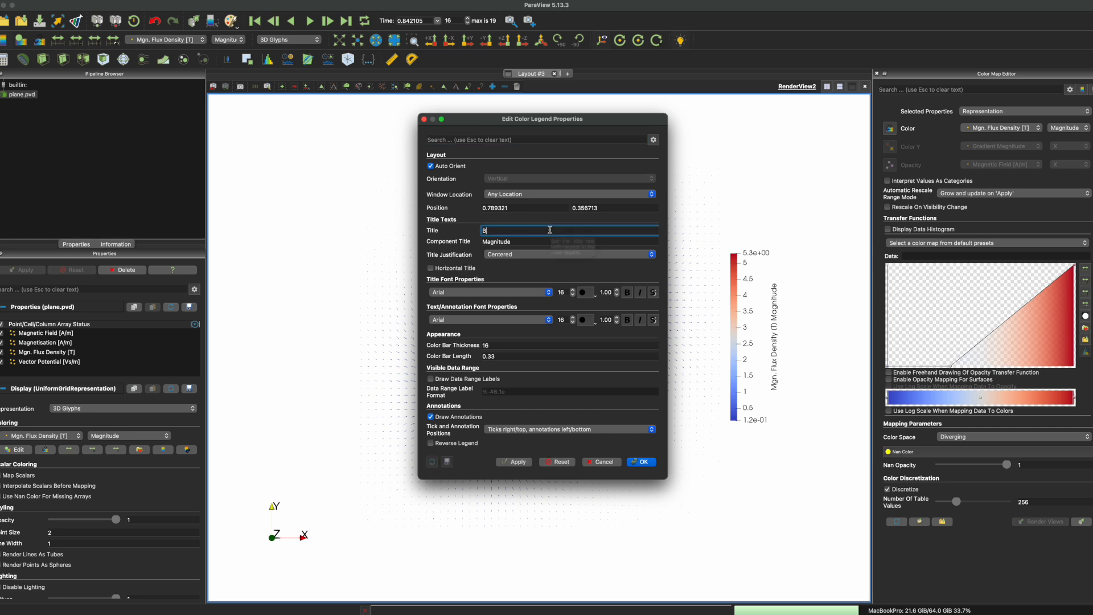
type(" [T]")
key("Return")
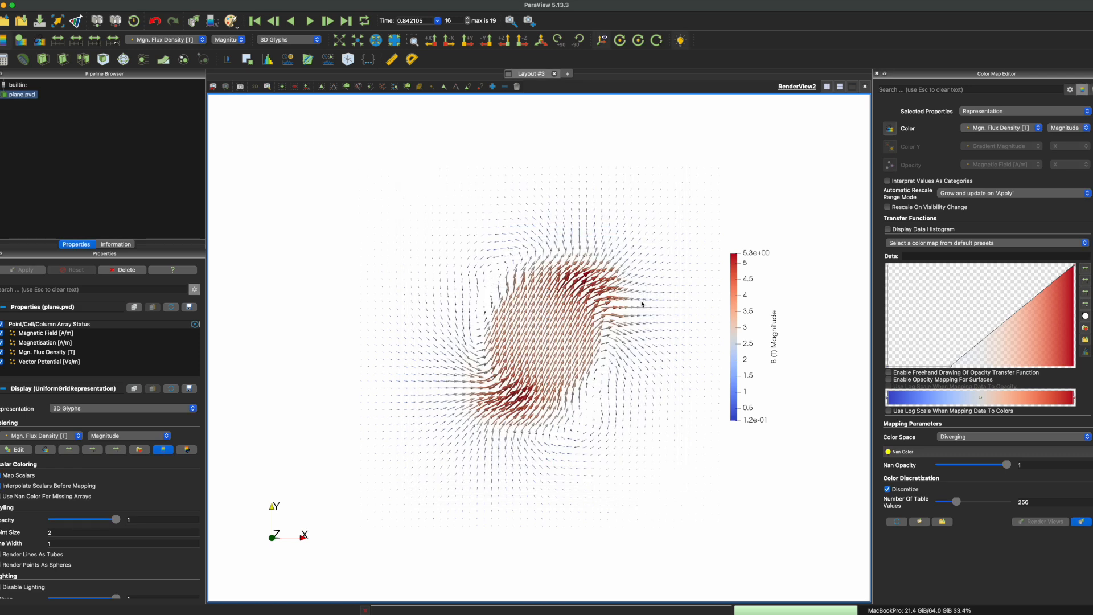
Clear the color legend's component title and set both the title and text/annotation fonts to Times
left_click(185, 450)
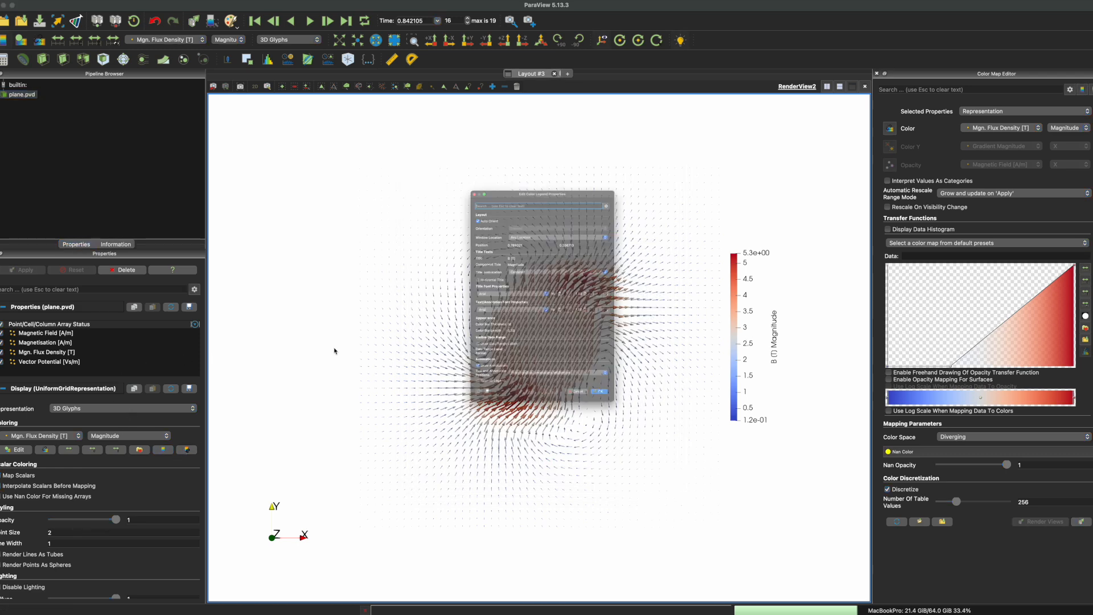
double_click(523, 243)
key("BackSpace")
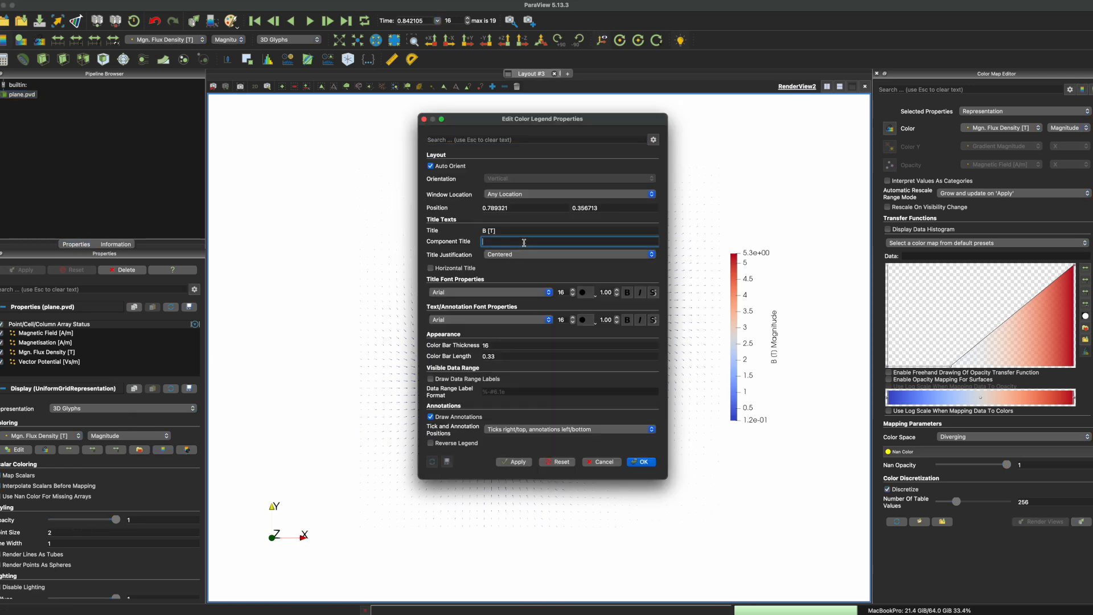
left_click(517, 292)
left_click(512, 321)
left_click(512, 320)
left_click(512, 344)
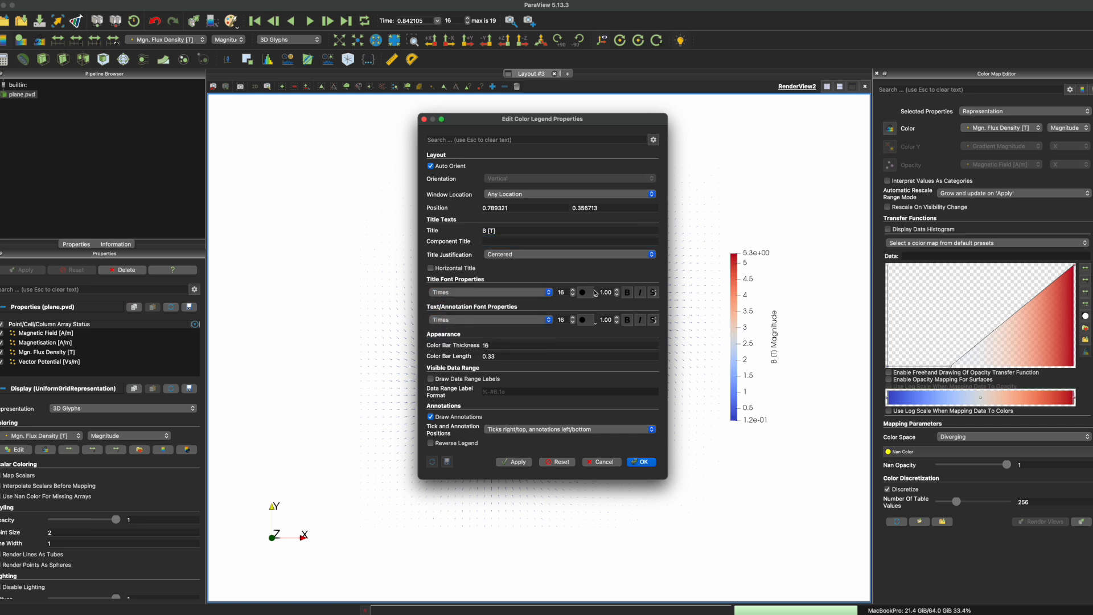
Set the legend's title font size to 26 and the color bar thickness to 30, and apply the legend changes
left_click(572, 291)
left_click(573, 290)
left_click(572, 290)
double_click(507, 344)
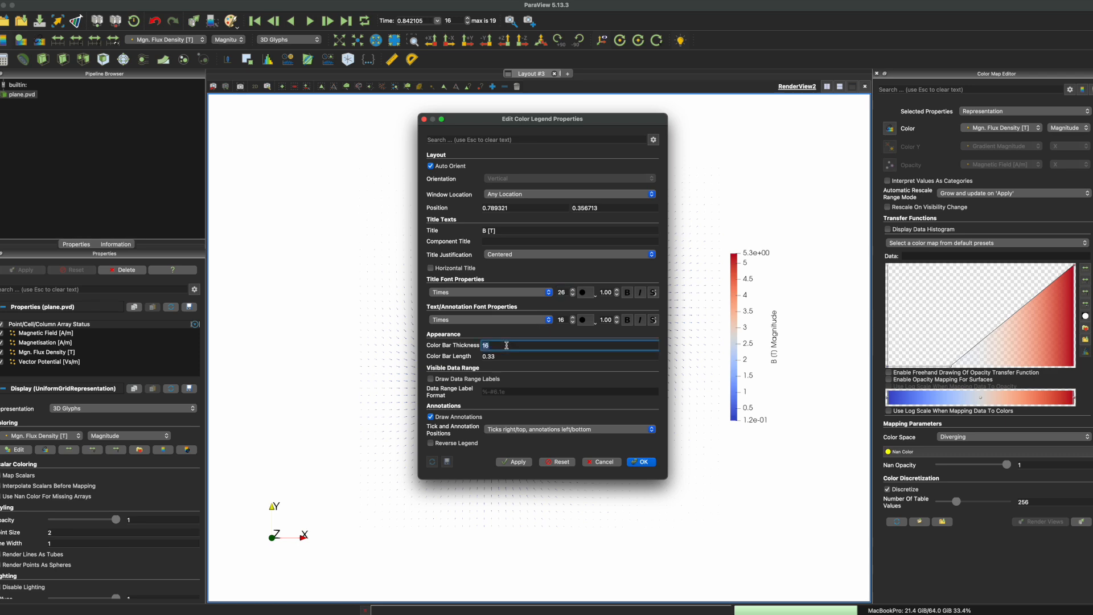
key("Return")
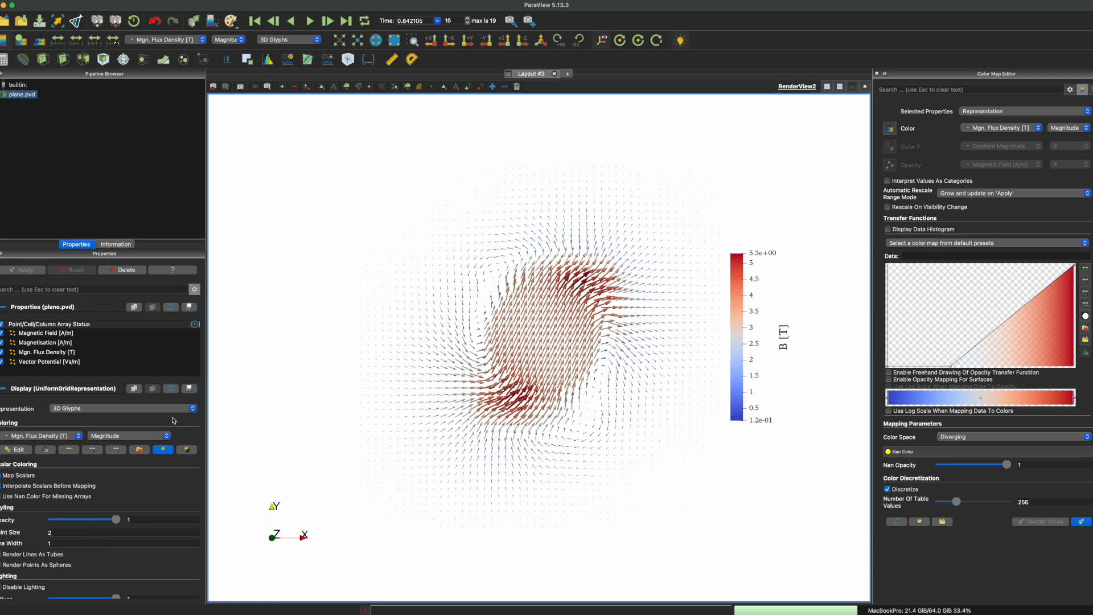
Turn off the legend's automatic label format and set both the label format and the range label format to %g
left_click(187, 450)
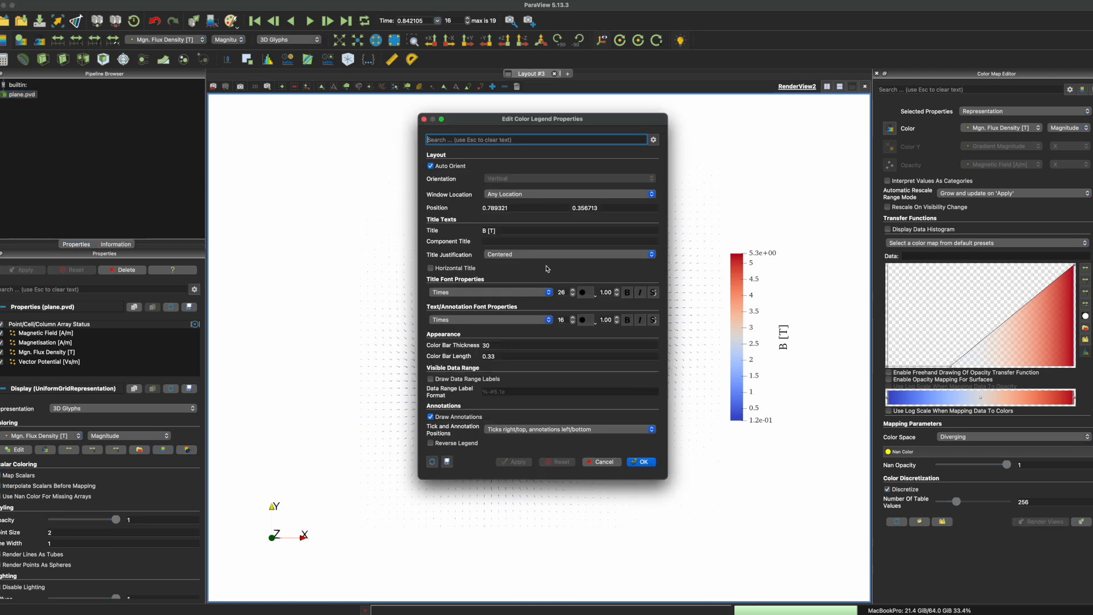
left_click(653, 140)
left_click(654, 141)
left_click(653, 140)
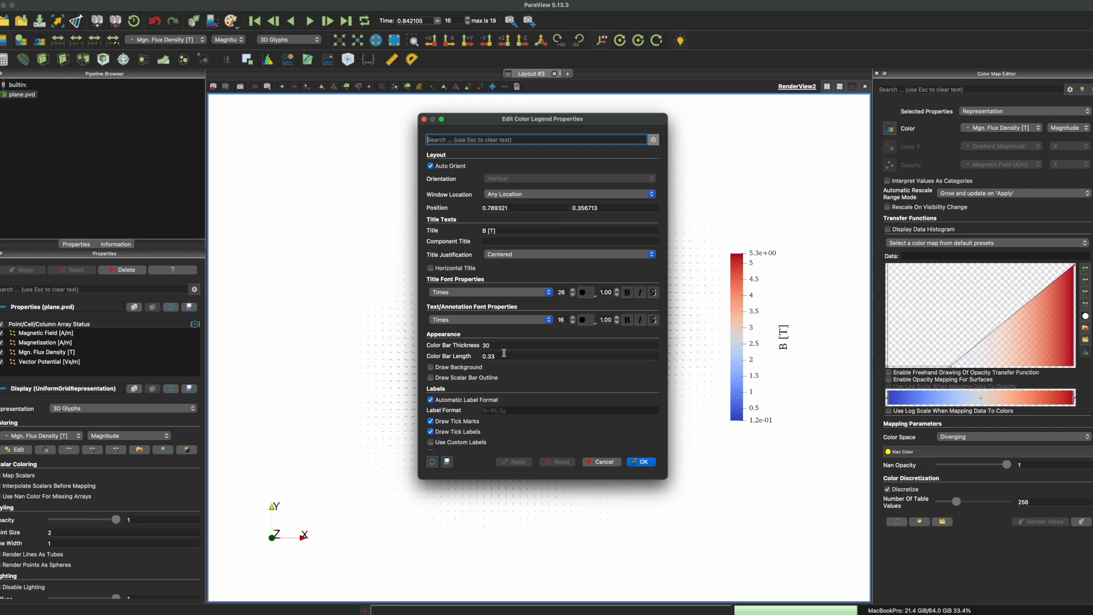
scroll(504, 353, "down", 5)
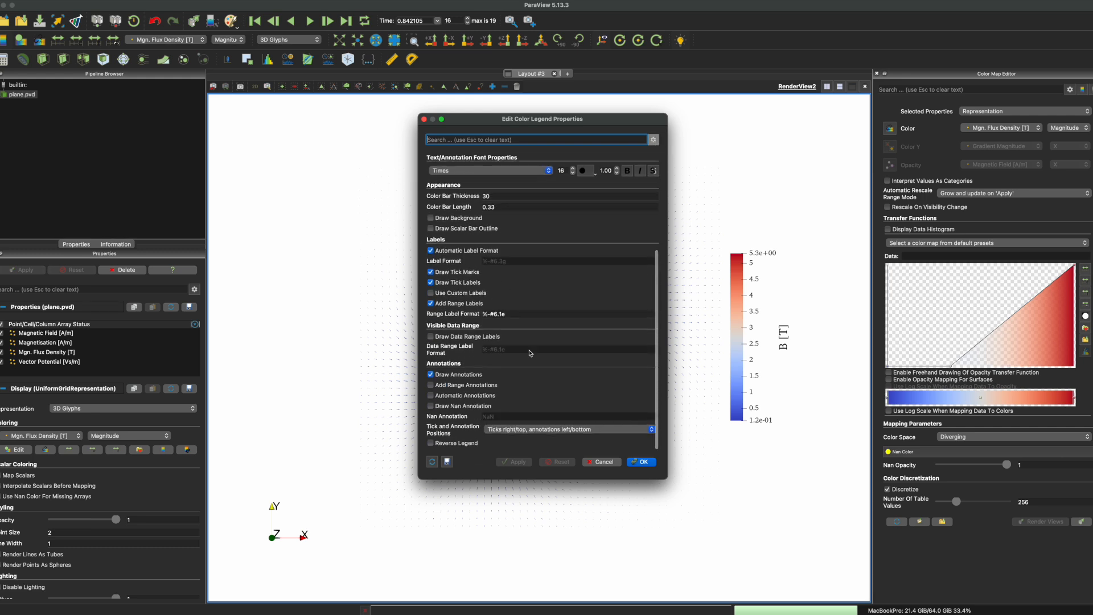
scroll(470, 237, "up", 3)
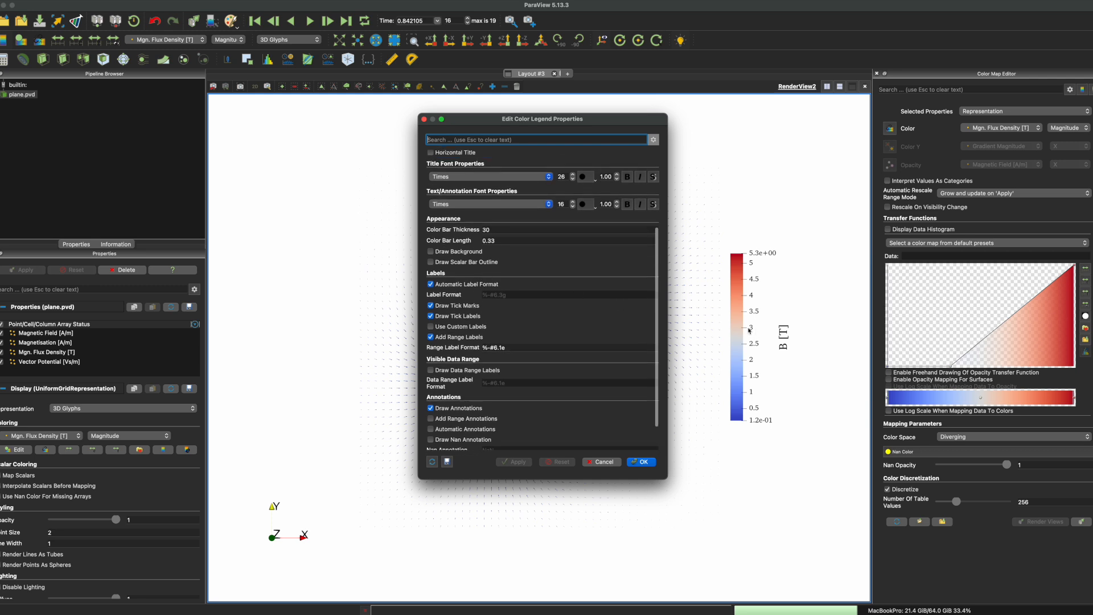
left_click(468, 285)
left_click(528, 294)
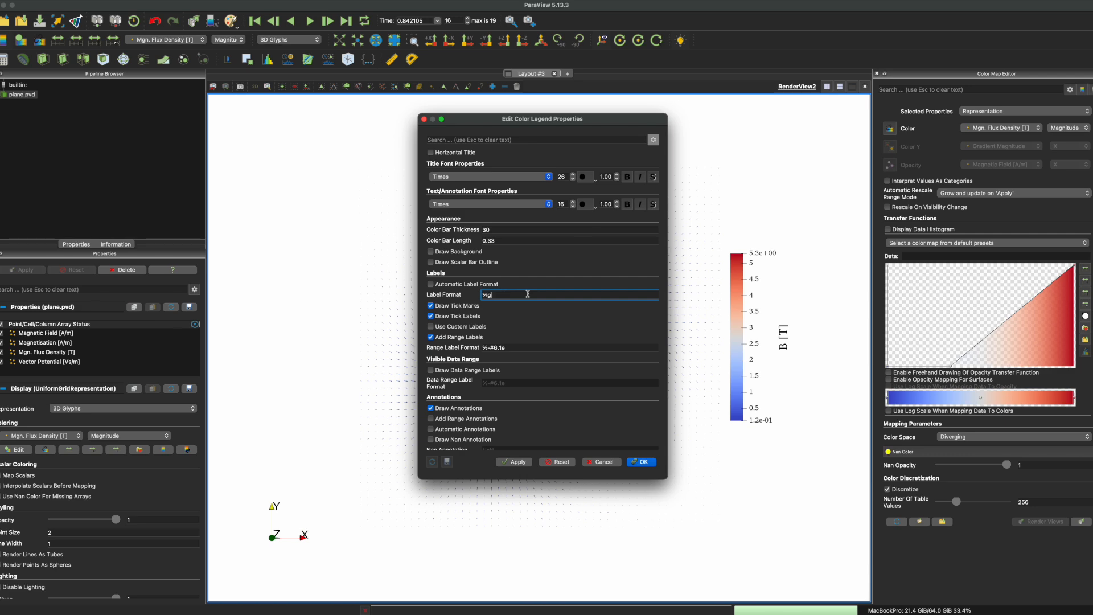
triple_click(522, 348)
type("%g")
key("Return")
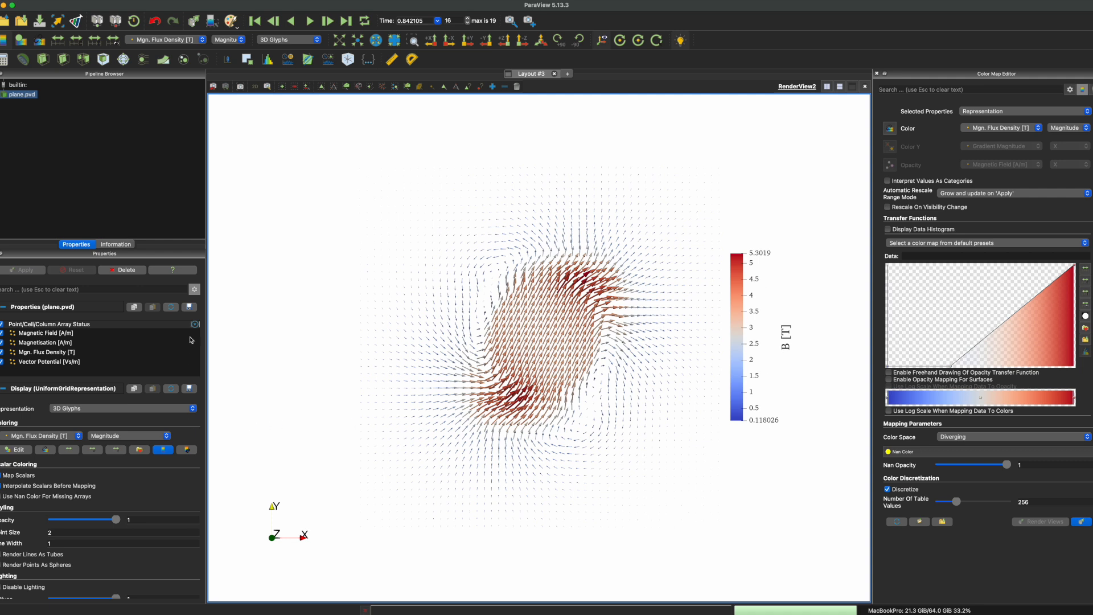
Compare the plane data's display properties with the advanced options shown and hidden
left_click(194, 290)
left_click(195, 292)
scroll(129, 390, "down", 3)
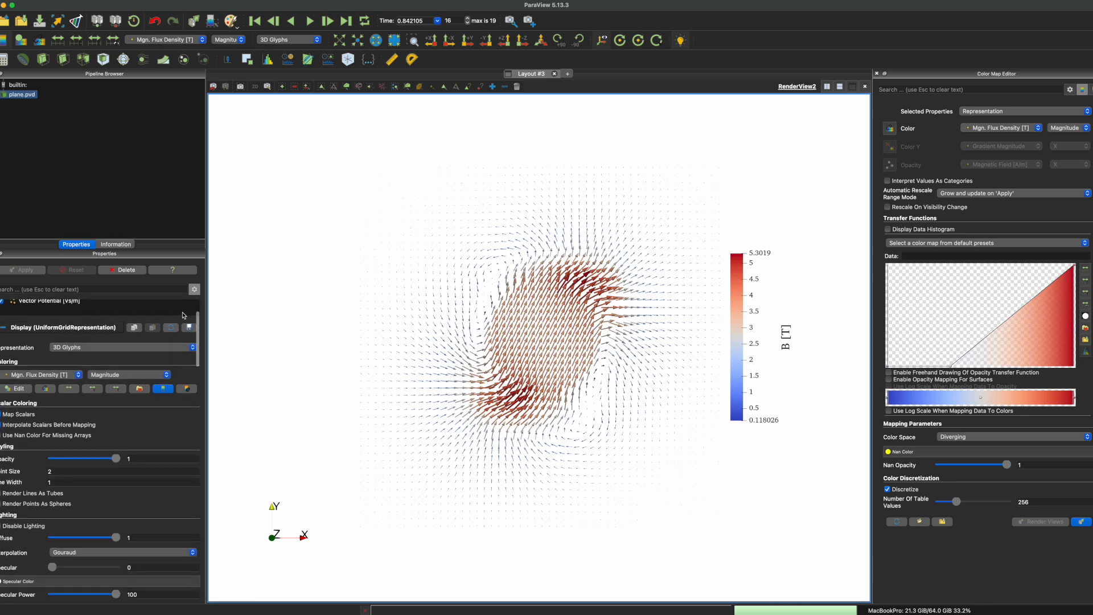
left_click(194, 289)
scroll(81, 453, "up", 5)
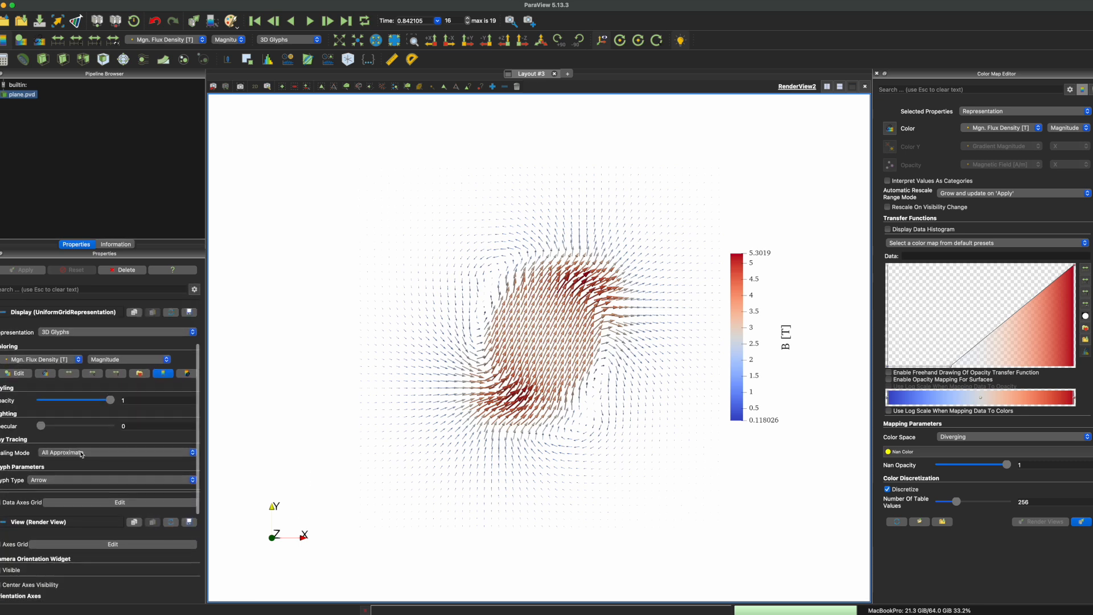
left_click(194, 289)
scroll(102, 421, "down", 2)
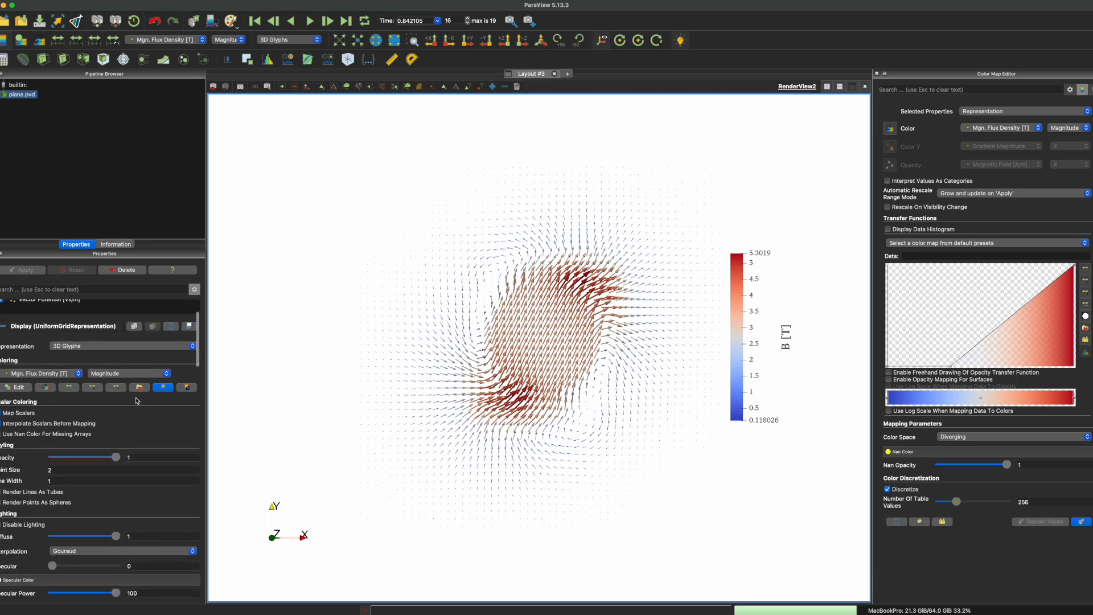
Apply the Inferno (matplotlib) color preset to the flux density coloring and close the preset chooser
left_click(139, 384)
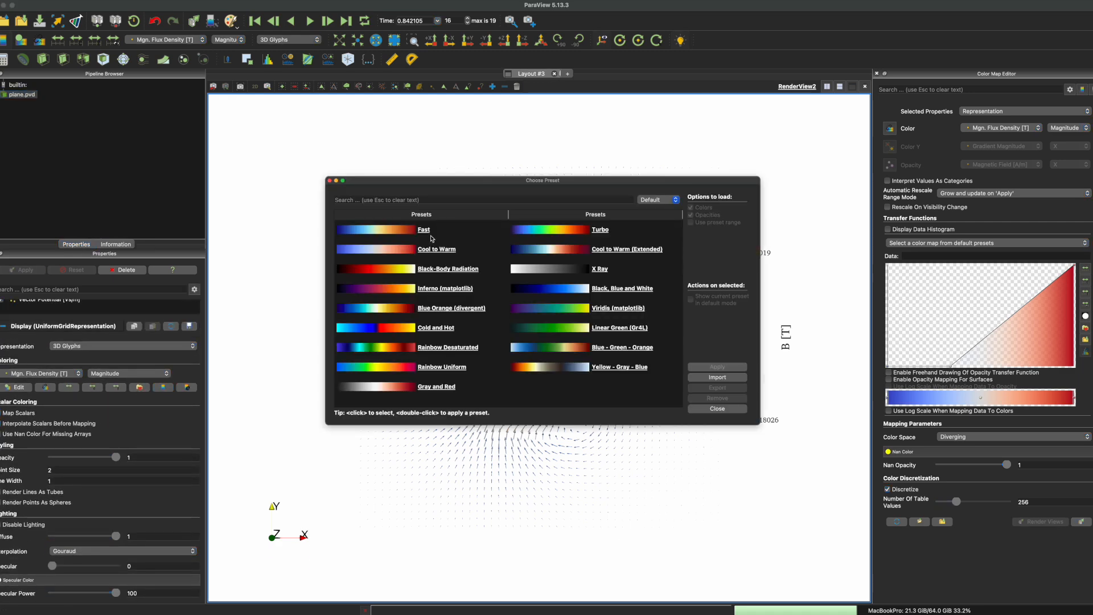
left_click(391, 291)
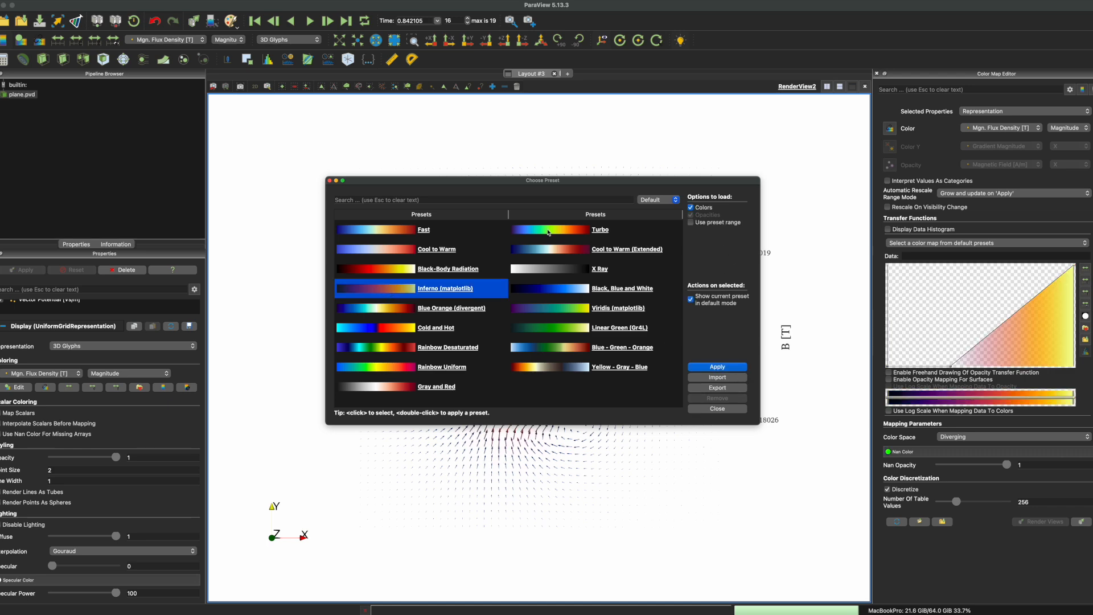
left_click(329, 181)
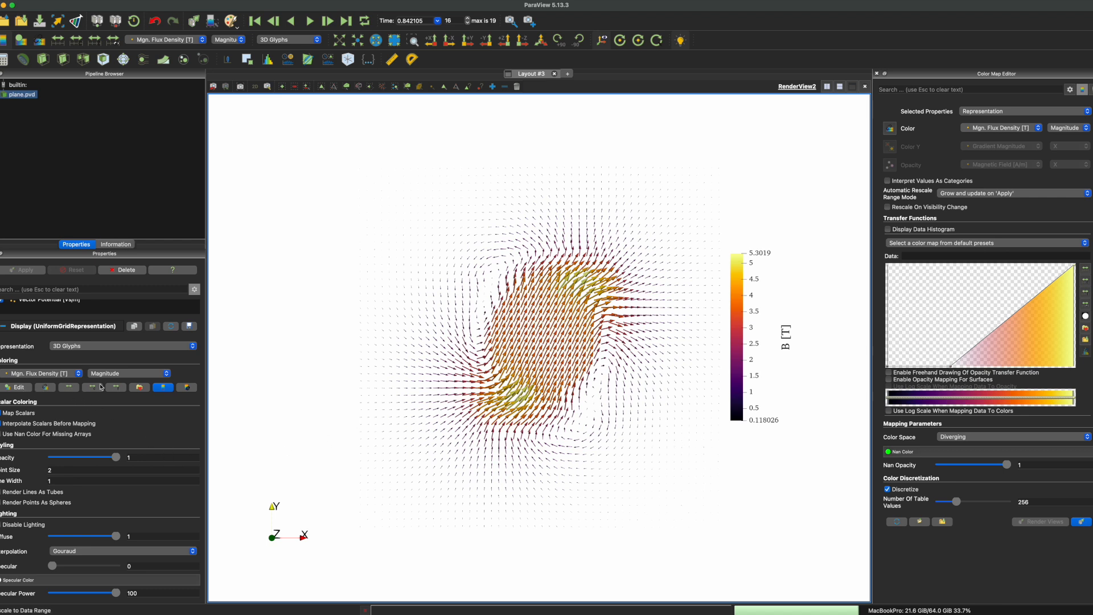
Enable opacity mapping for surfaces and reshape the opacity curve to reach about 0.998 at a data value of about 3.231
left_click(889, 380)
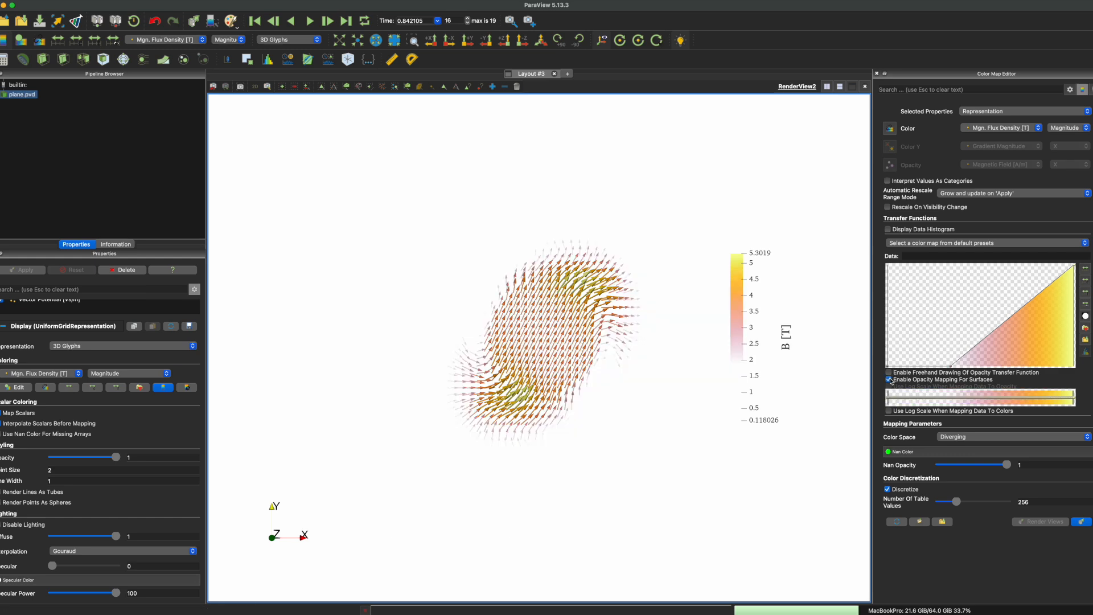
left_click_drag(952, 368, 1000, 268)
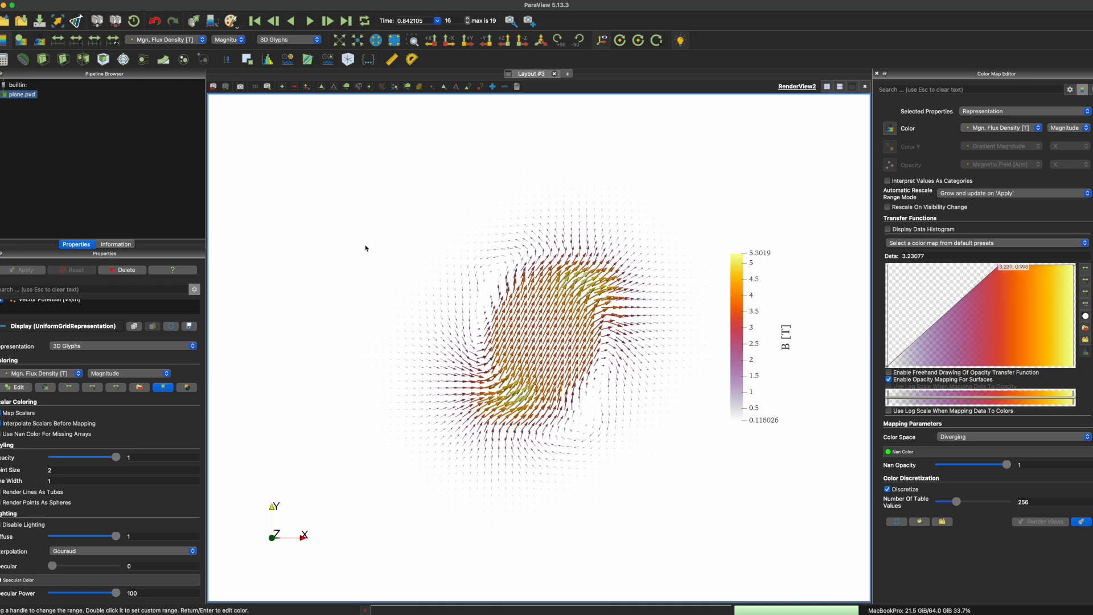
Hide the orientation axes in the render view and place the color legend horizontally, centered beneath the arrow field
scroll(132, 438, "down", 10)
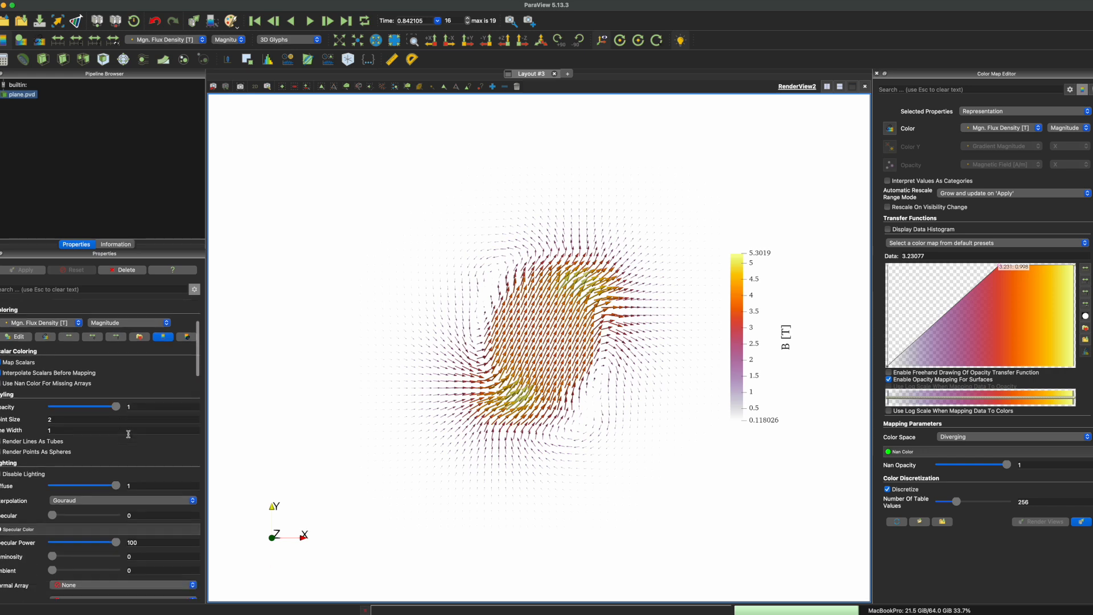
scroll(89, 478, "down", 10)
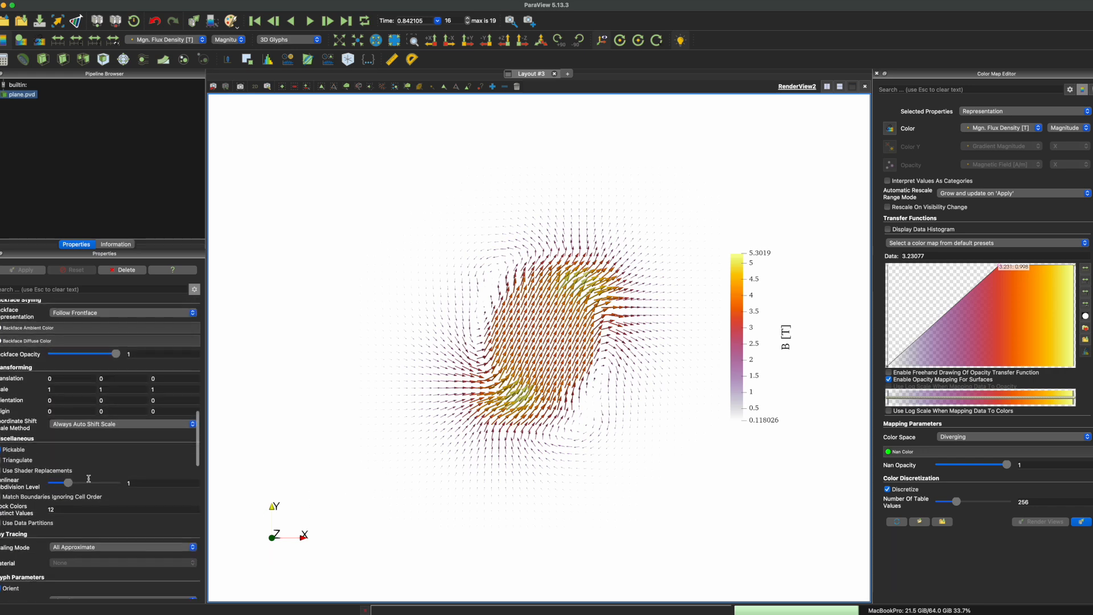
scroll(89, 478, "up", 5)
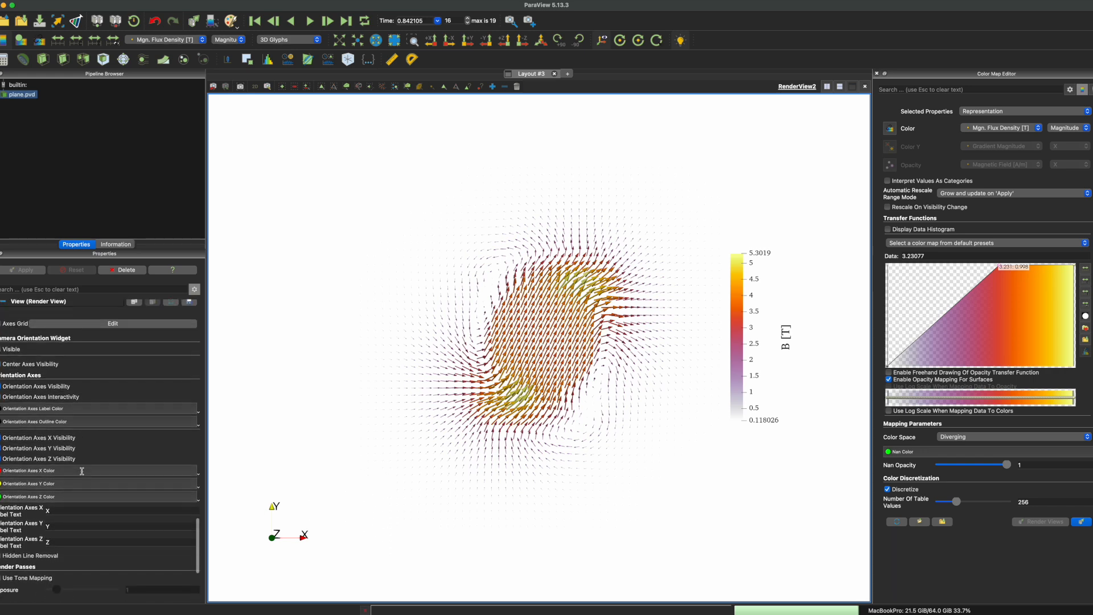
left_click(2, 398)
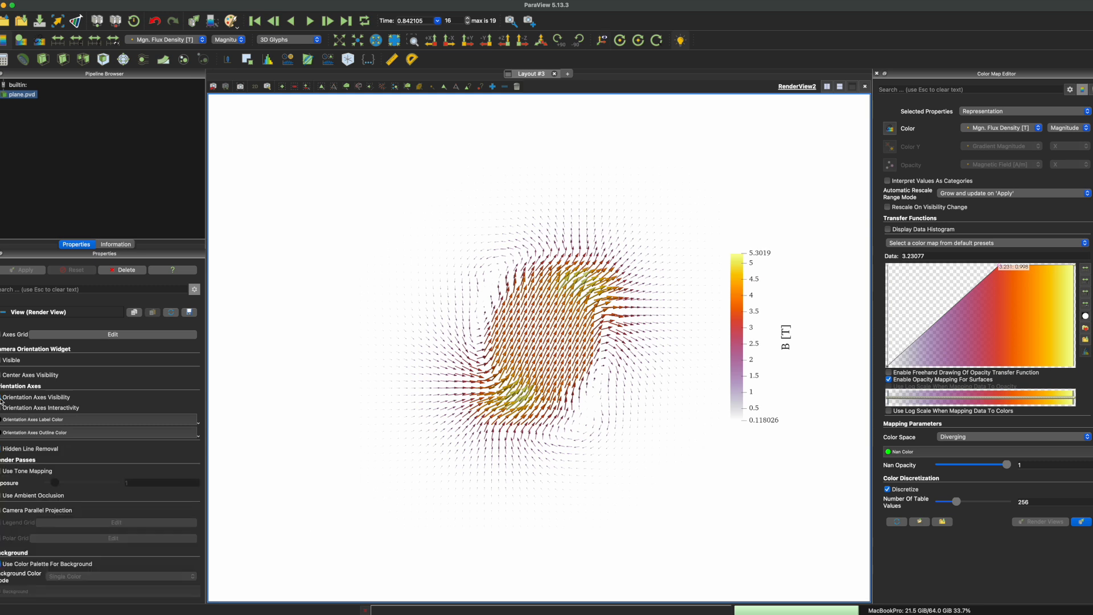
left_click(2, 398)
left_click(2, 398)
left_click_drag(743, 364, 490, 527)
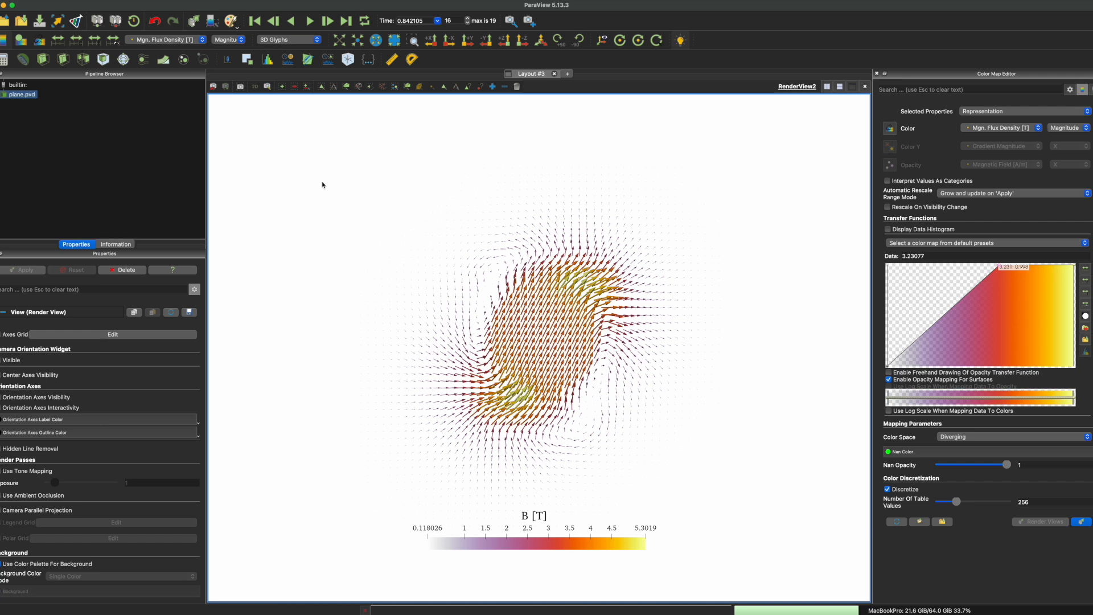
Start saving the animation and create a folder named "animation" inside paraviewData
left_click(57, 1)
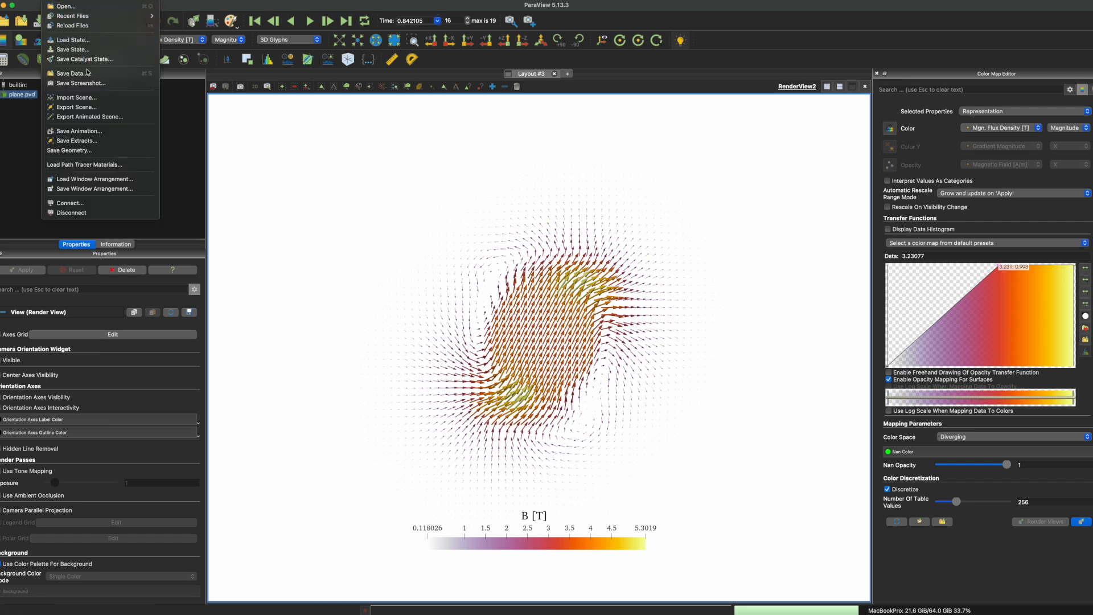
left_click(79, 132)
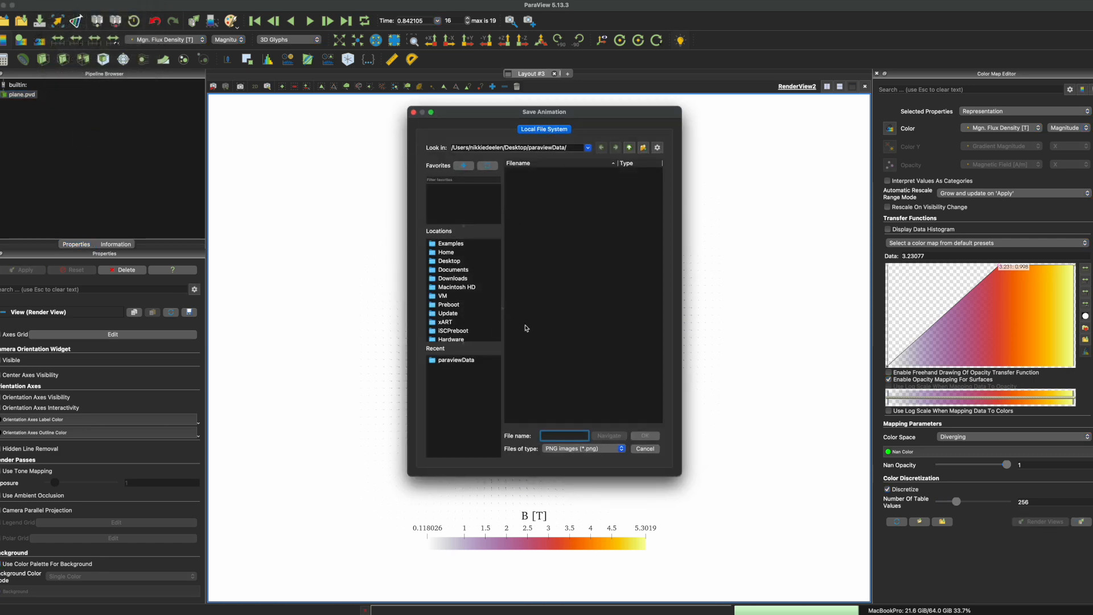
type("frame")
key("BackSpace")
key("BackSpace")
key("BackSpace")
left_click(643, 148)
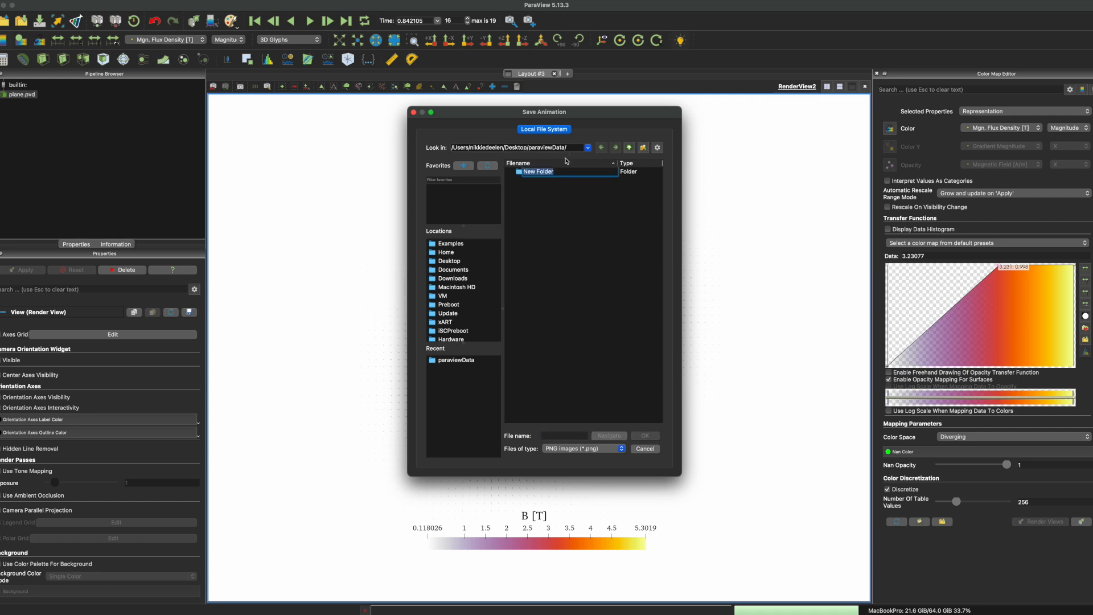
type("animation")
key("Return")
Choose the animation folder as the save location and name the PNG image sequence "frame"
double_click(551, 172)
type("frame")
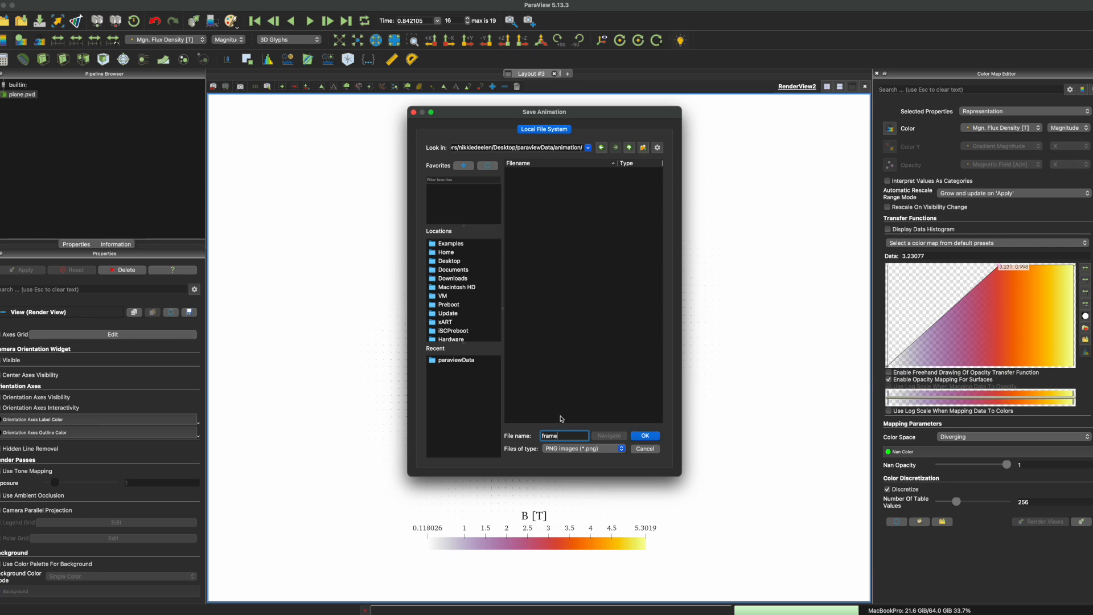
left_click(645, 436)
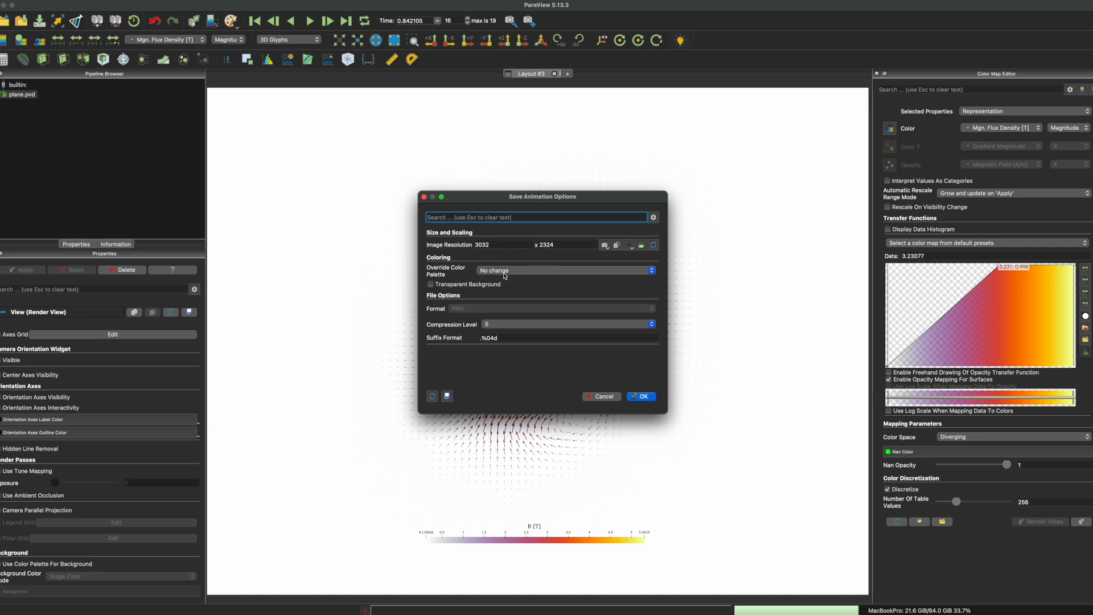
Show the advanced save options and set the PNG compression level to 0 (no compression)
left_click(522, 271)
left_click(523, 271)
left_click(653, 218)
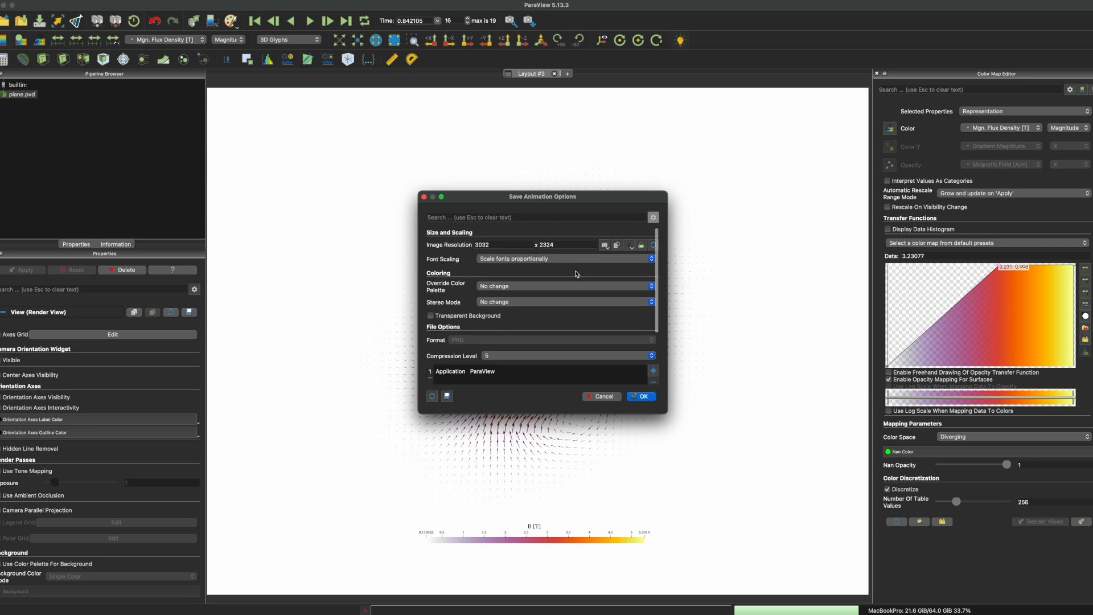
scroll(456, 310, "down", 3)
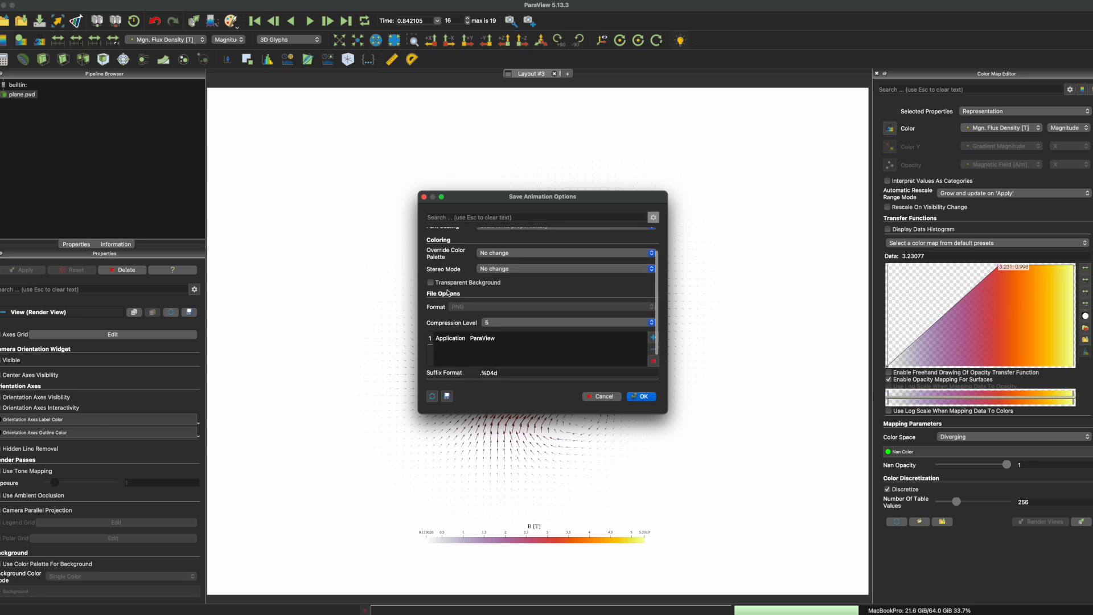
scroll(464, 296, "down", 2)
left_click(497, 301)
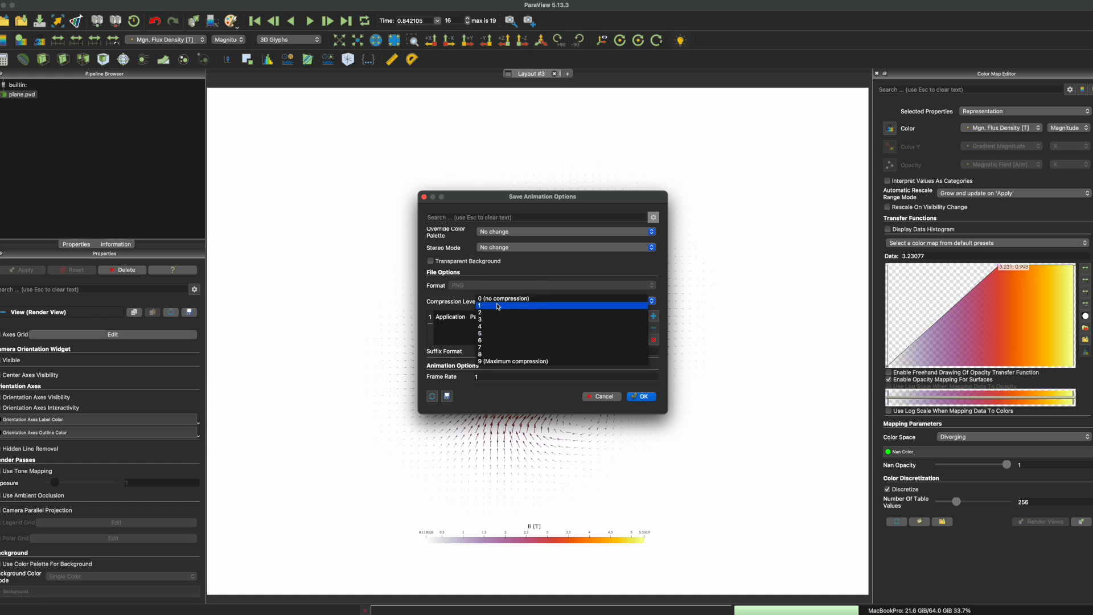
left_click(498, 297)
scroll(440, 304, "down", 2)
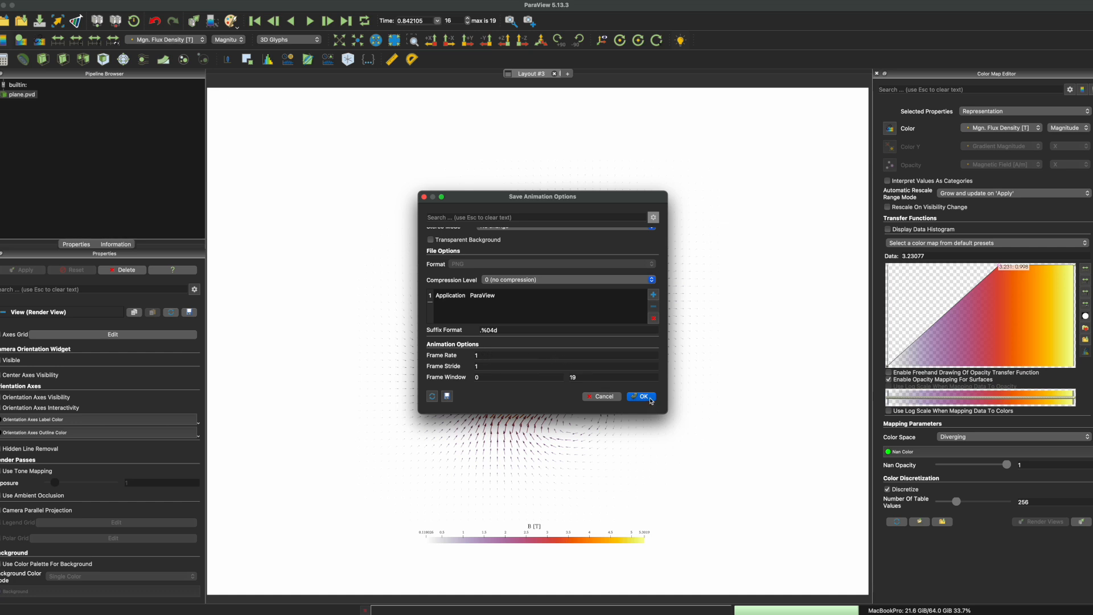
Set the last frame of the frame window to 10 and save the animation
double_click(587, 378)
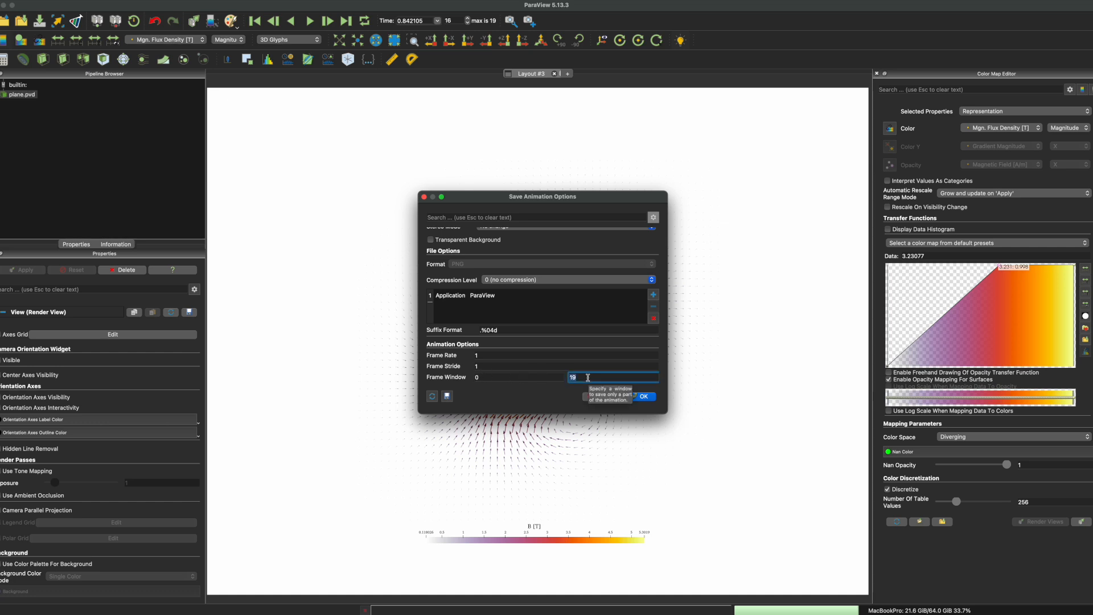
type("10")
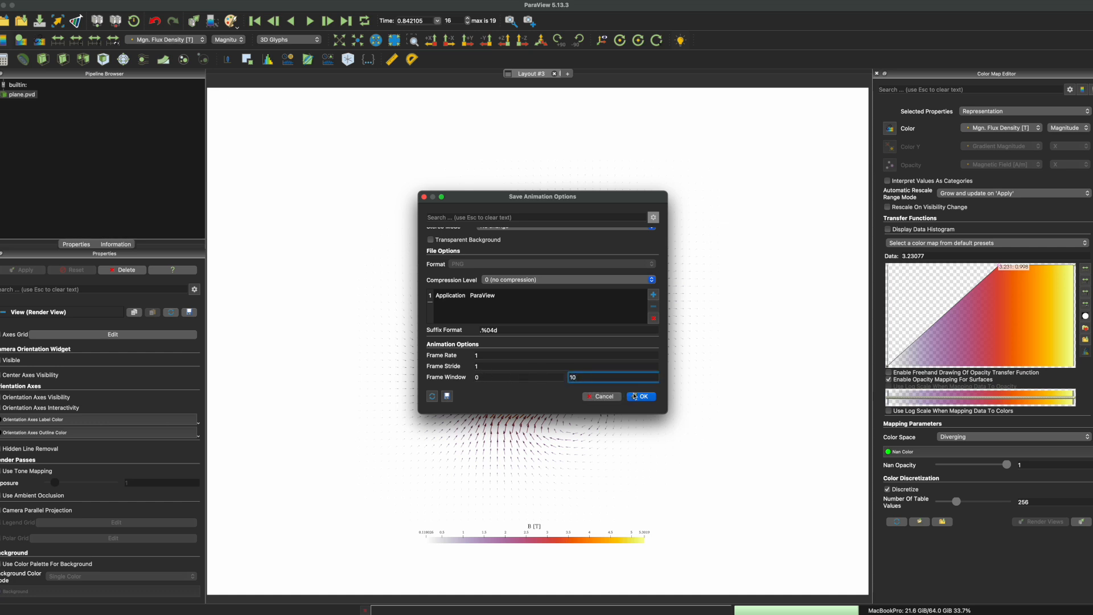
left_click(639, 397)
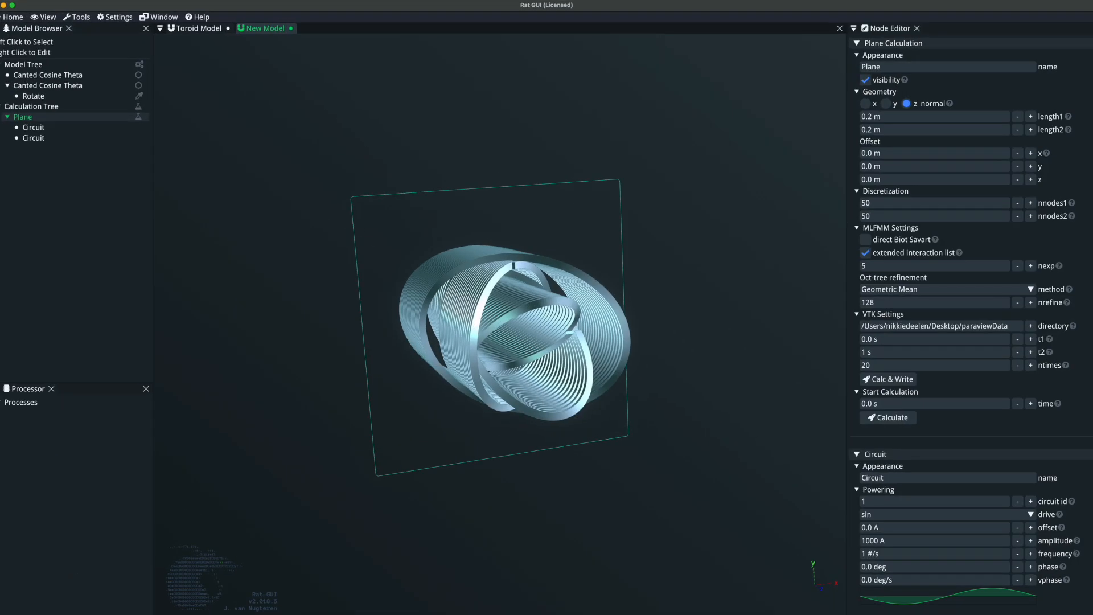
Switch to Finder and move the paraviewData folder window to the desktop space showing Rat GUI
left_click(318, 595)
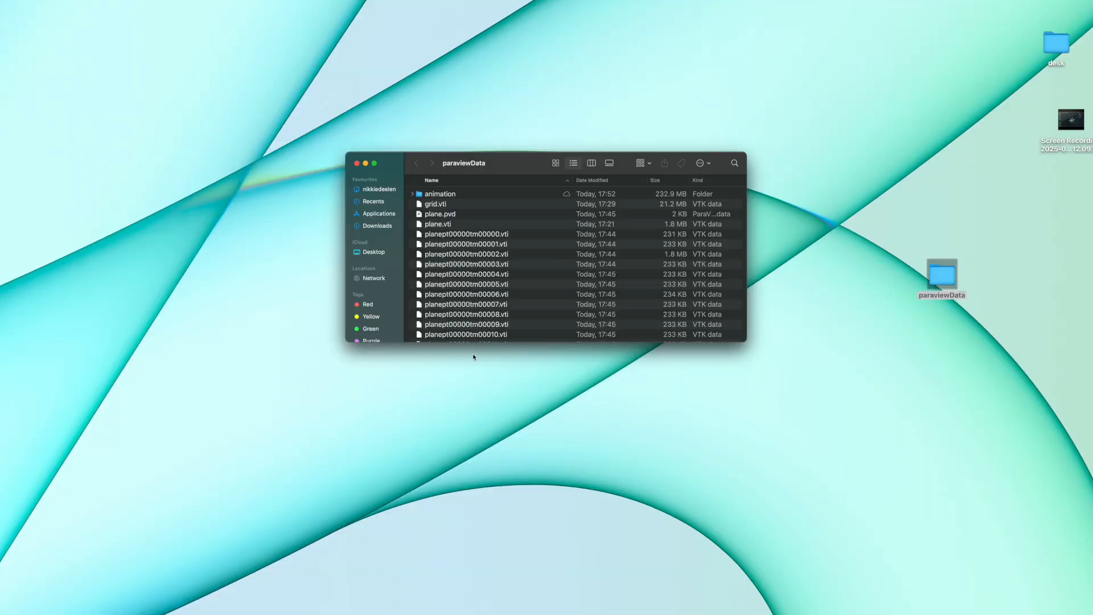
left_click_drag(525, 167, 461, 27)
key("ctrl+Up")
left_click(460, 27)
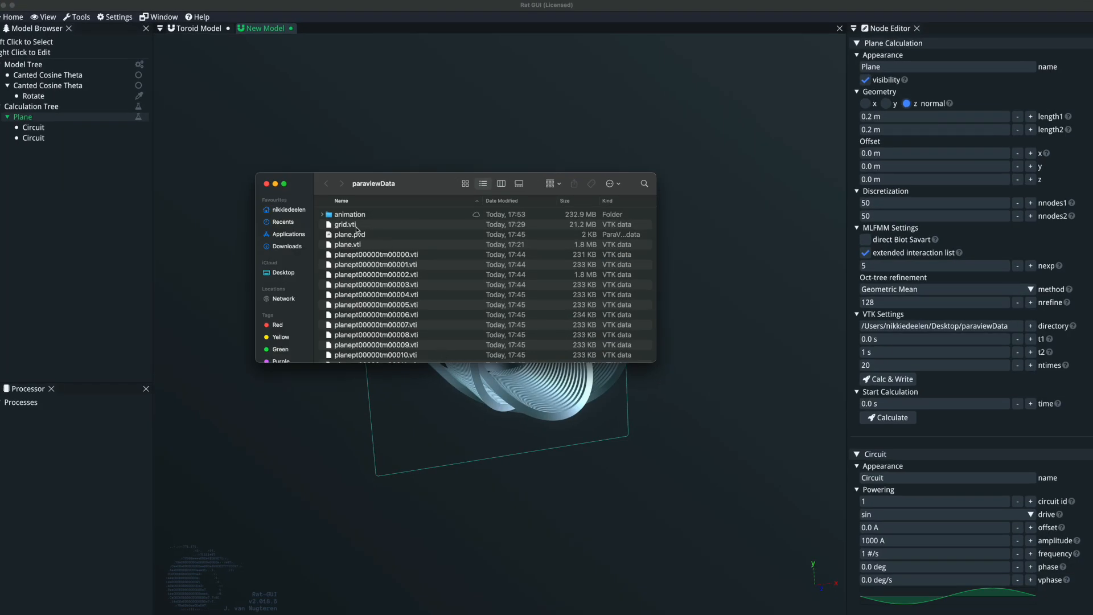
Open frame.0009.png from the animation folder to check the exported image, close it, and switch back to Rat GUI
double_click(328, 215)
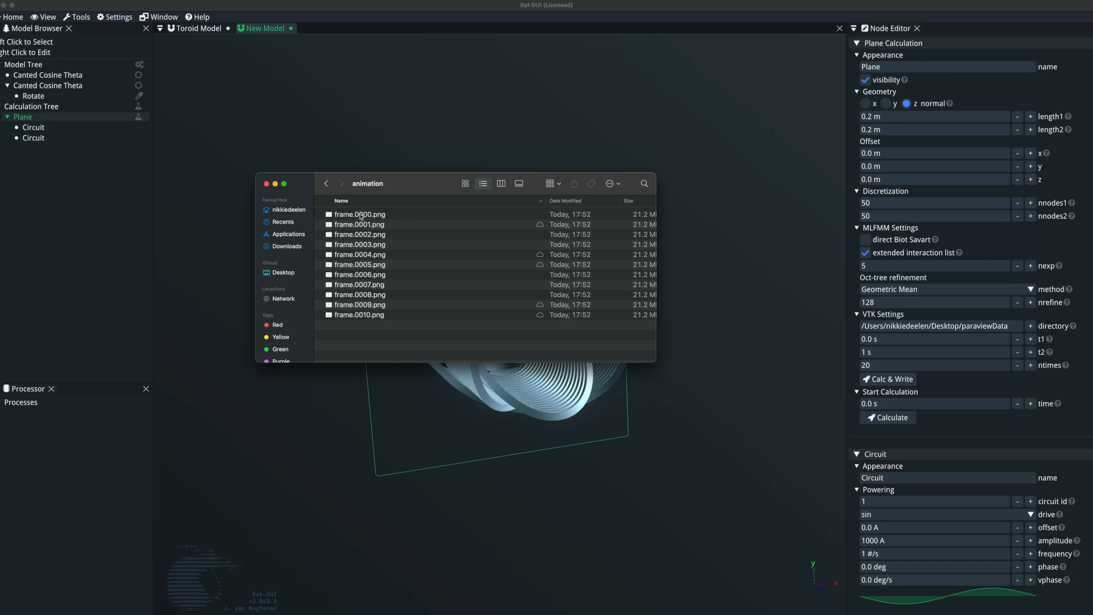
double_click(365, 306)
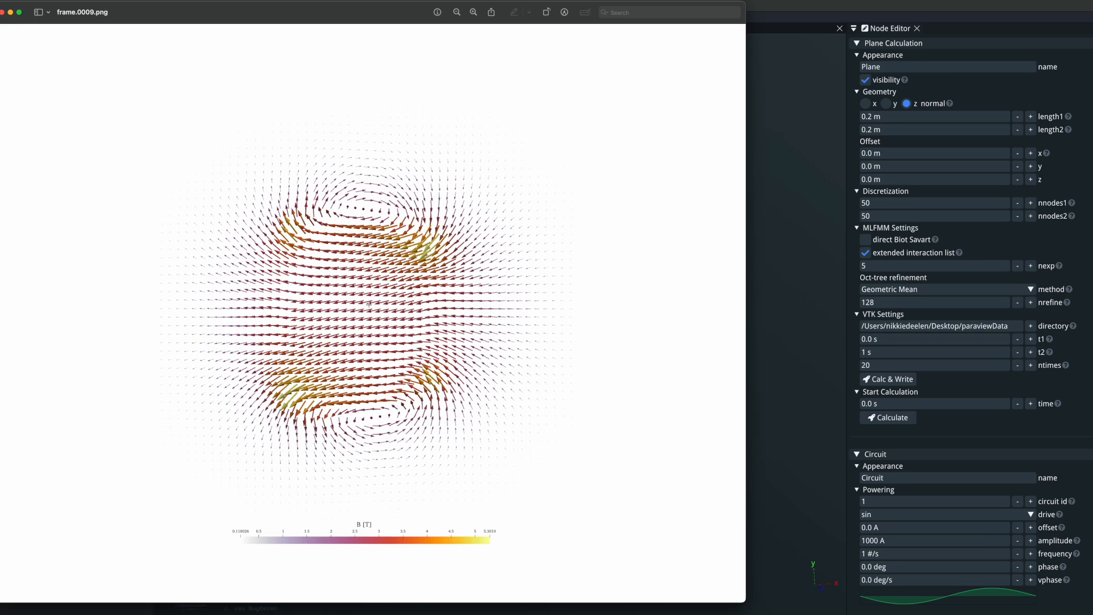
left_click(2, 12)
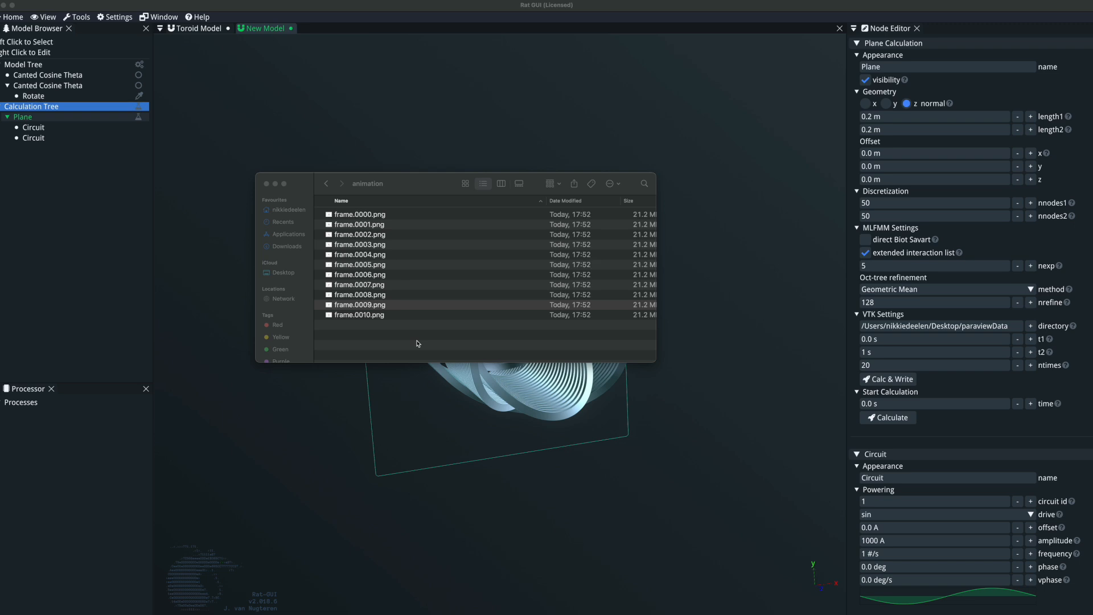
left_click(714, 486)
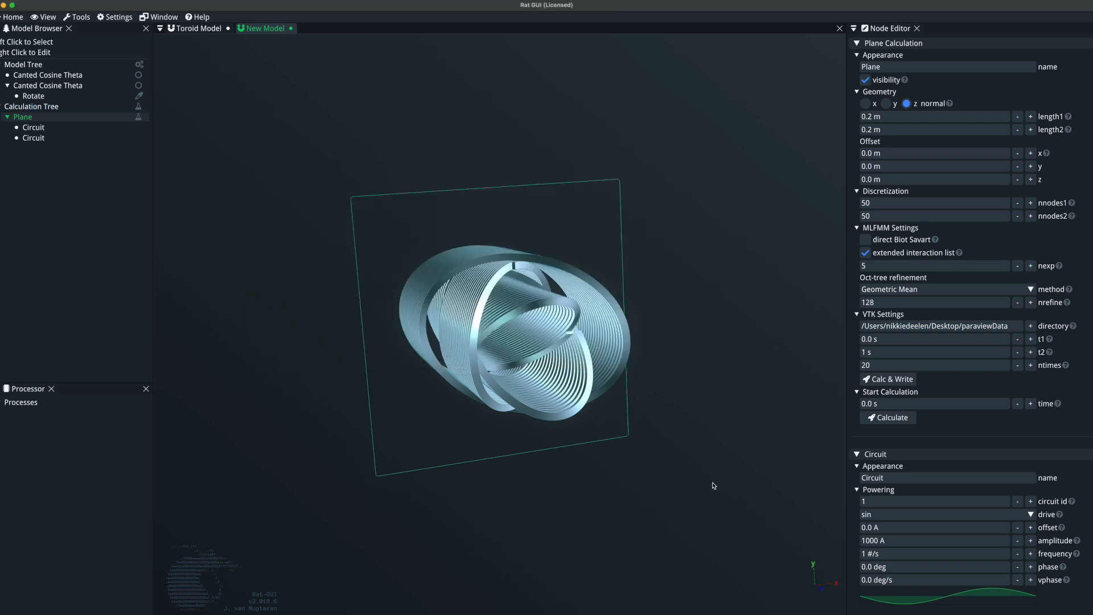